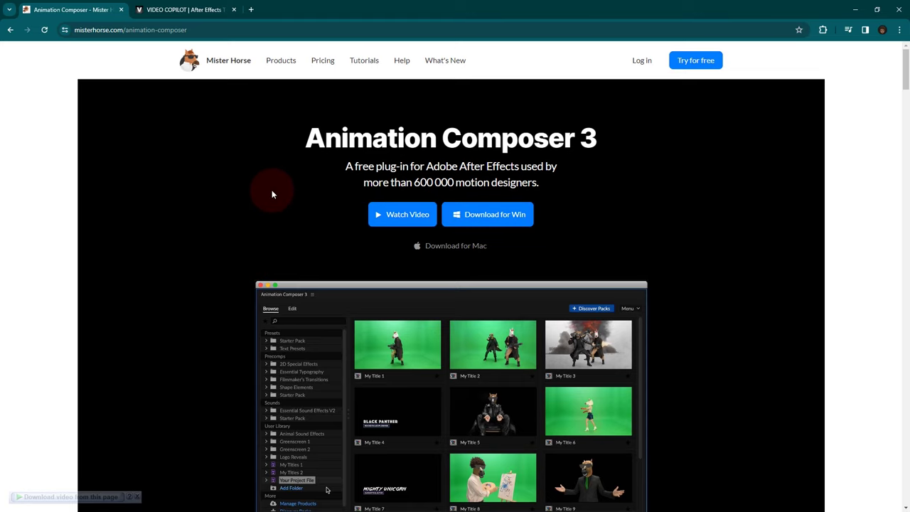
- Look over the FX Console V1.0.5 download options on the Video Copilot page
click(181, 9)
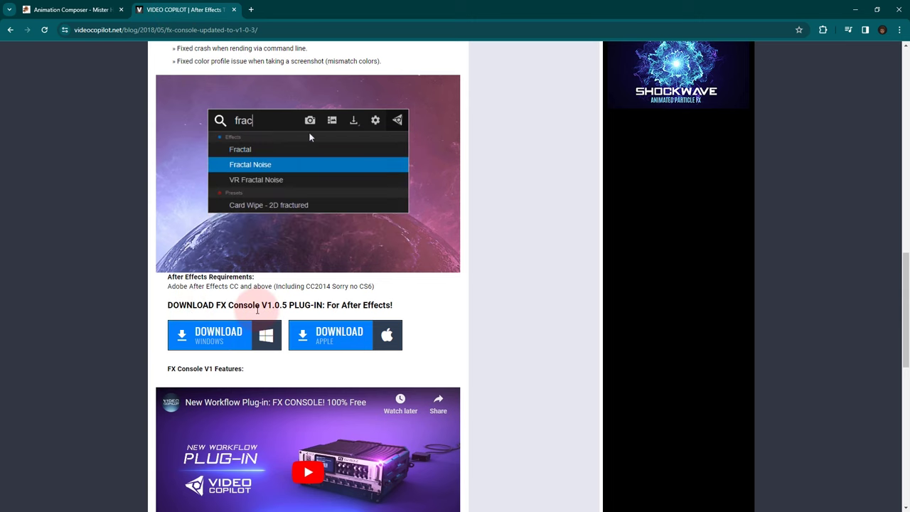
scroll(313, 294, up, 1)
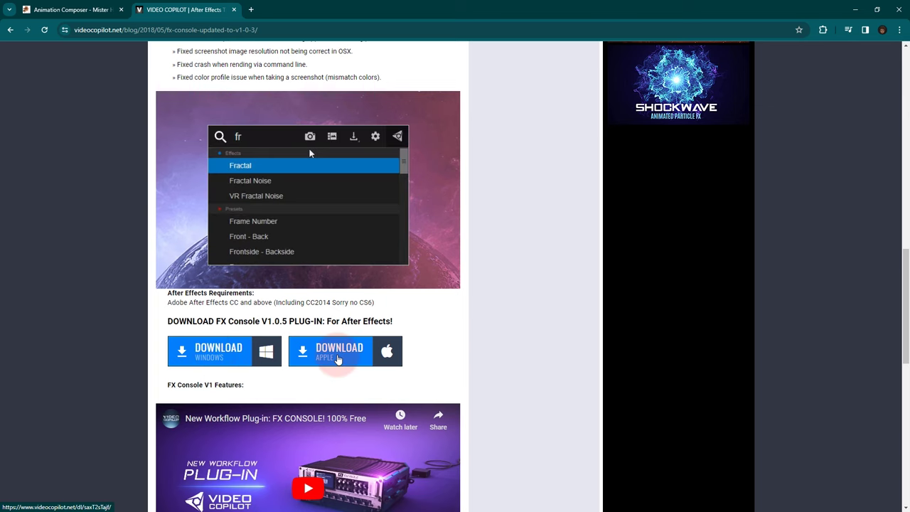
- Switch to After Effects and set up a new composition named Volkswagen with a duration of 0:00:30:00
click(856, 14)
click(354, 171)
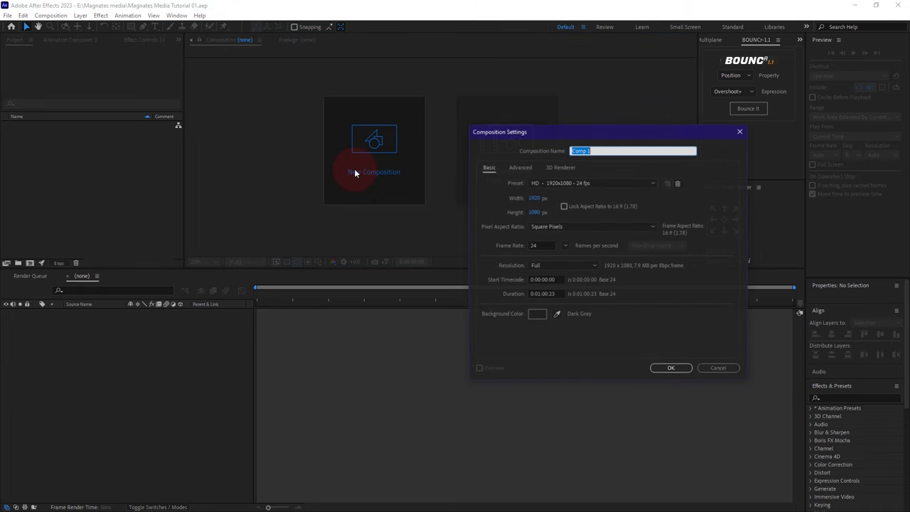
text(Vo)
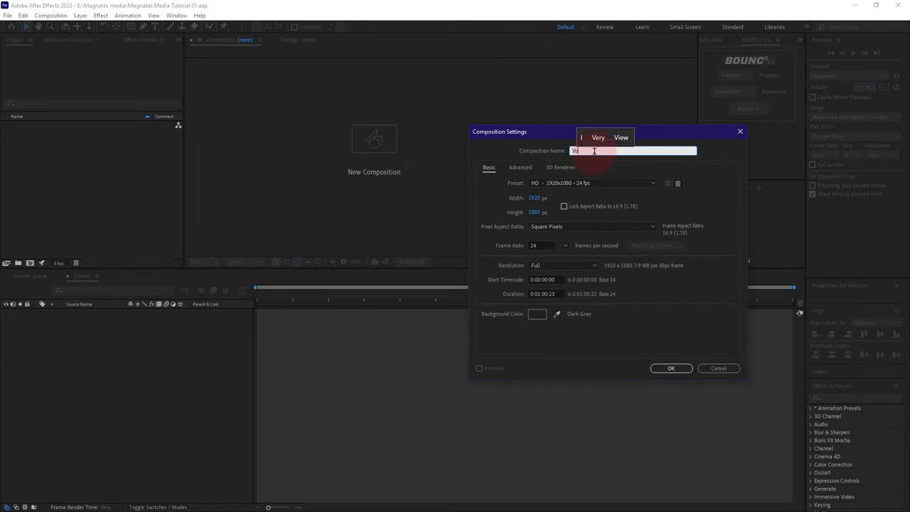
text(lkswagen)
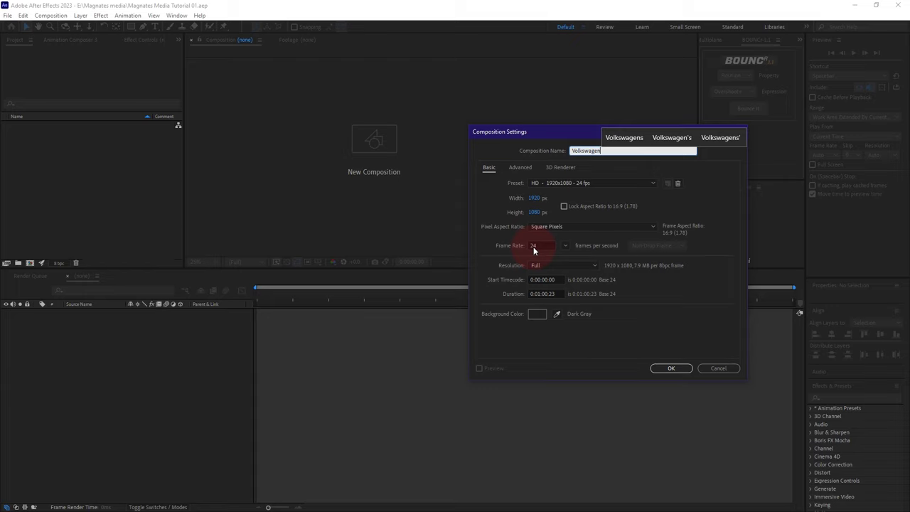
click(546, 293)
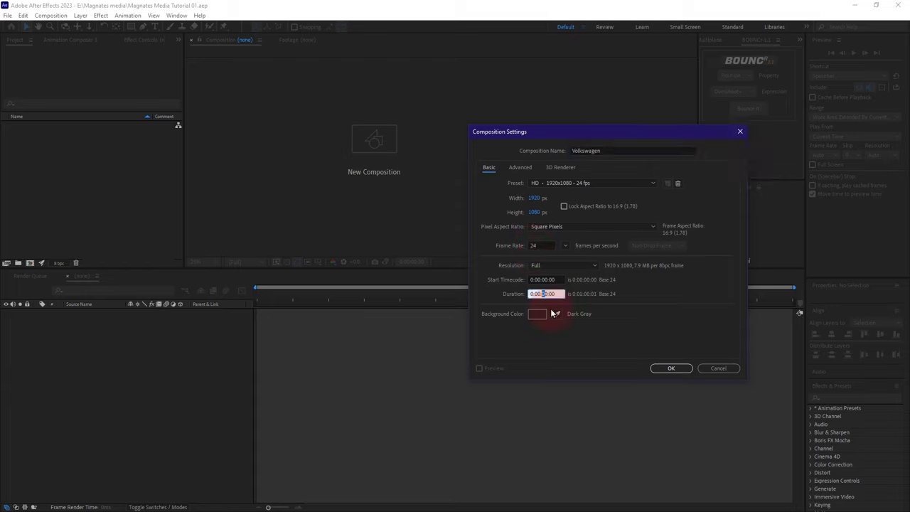
text(30:00)
click(650, 318)
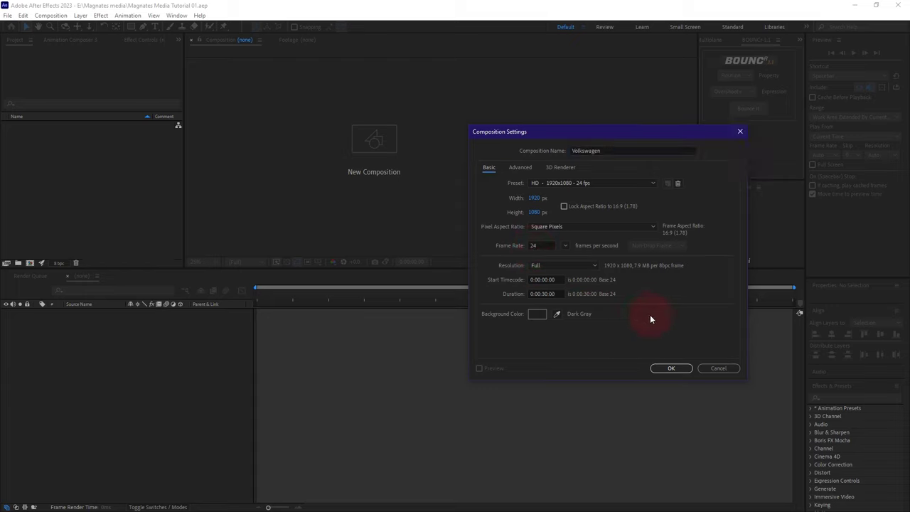
- Set the composition's background color to black and create the composition
click(537, 317)
drag(651, 334, 653, 215)
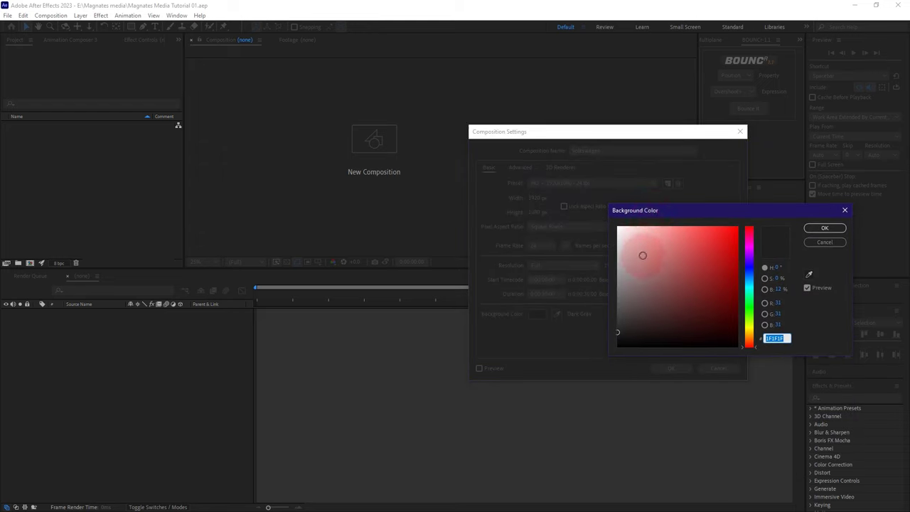
drag(627, 325, 612, 368)
click(825, 228)
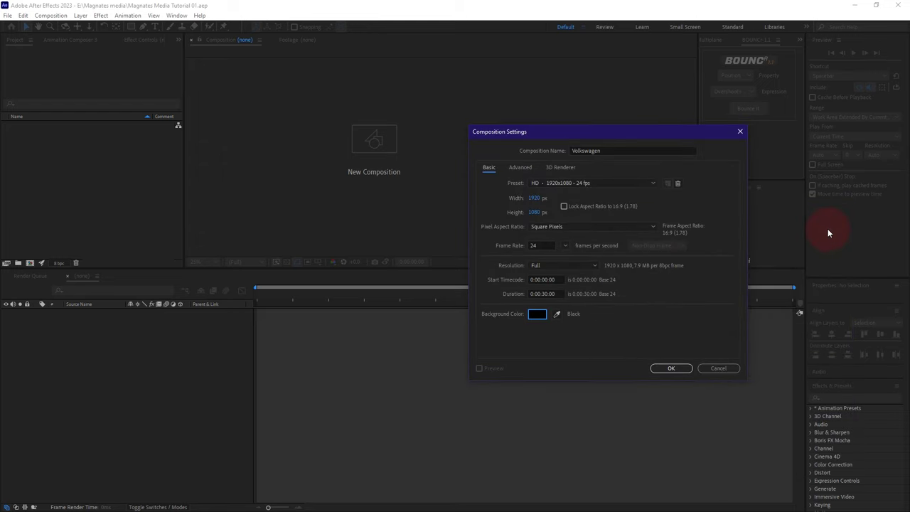
click(670, 369)
click(443, 333)
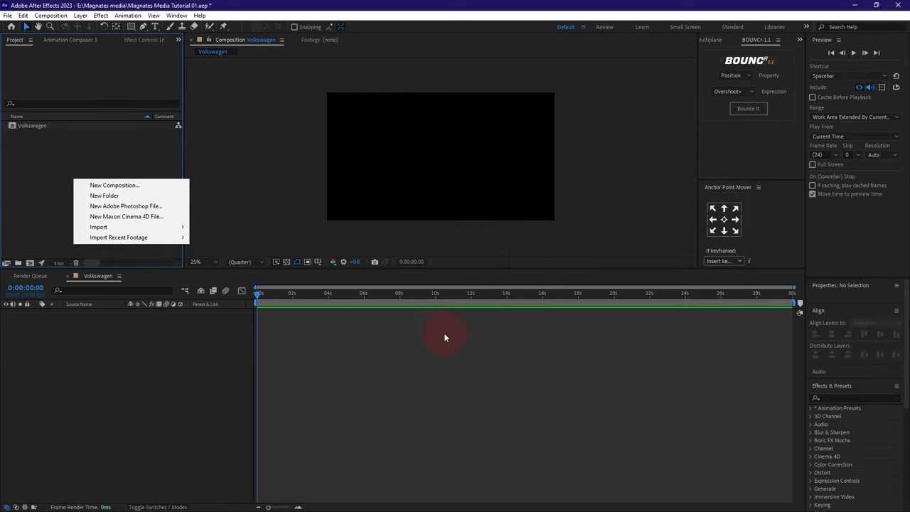
- Create a project folder named Assets
right_click(61, 163)
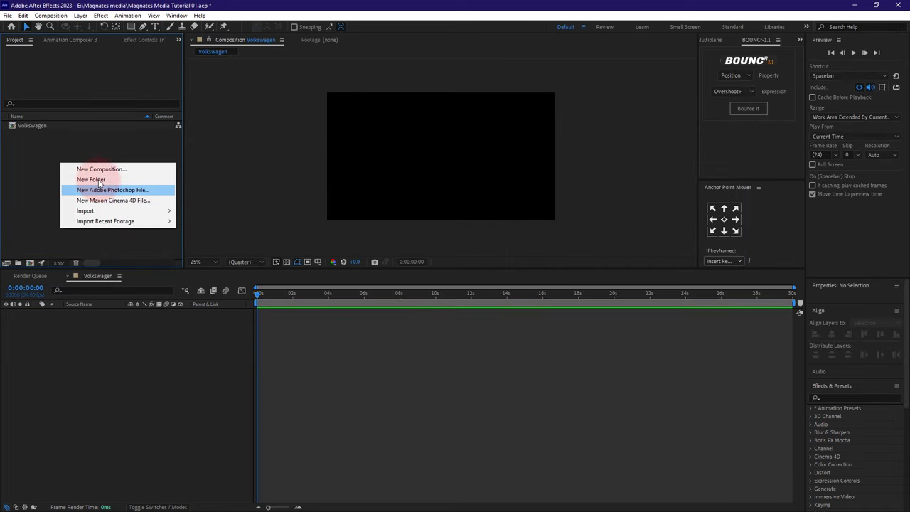
click(91, 179)
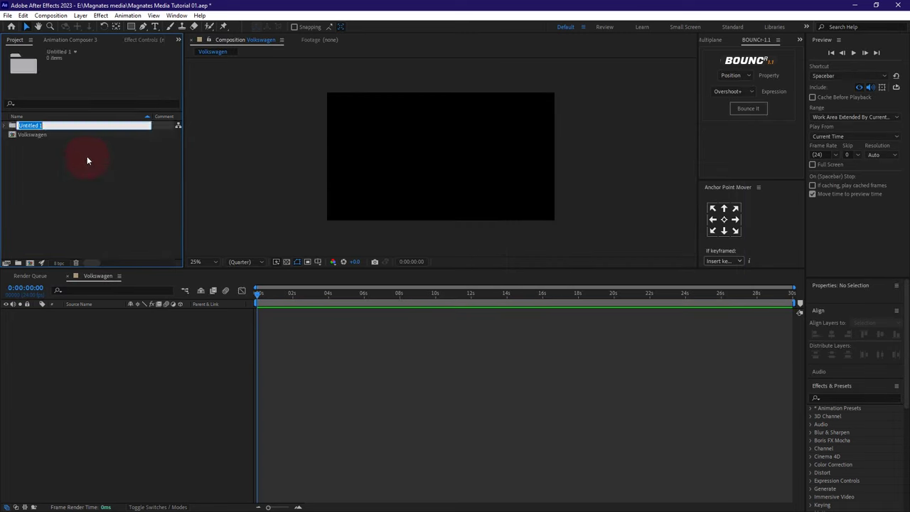
text(Assets)
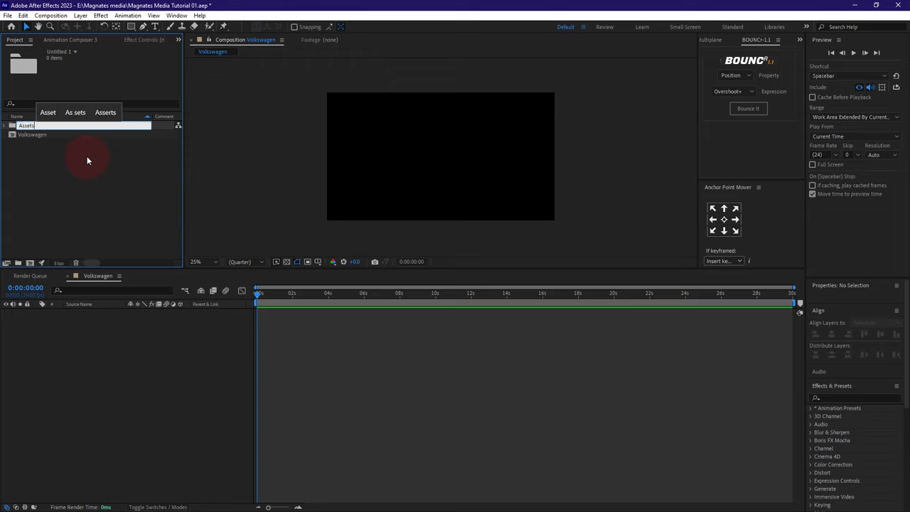
key(Return)
- Create a project folder named Precomps and move the Volkswagen composition into it
right_click(85, 176)
click(124, 190)
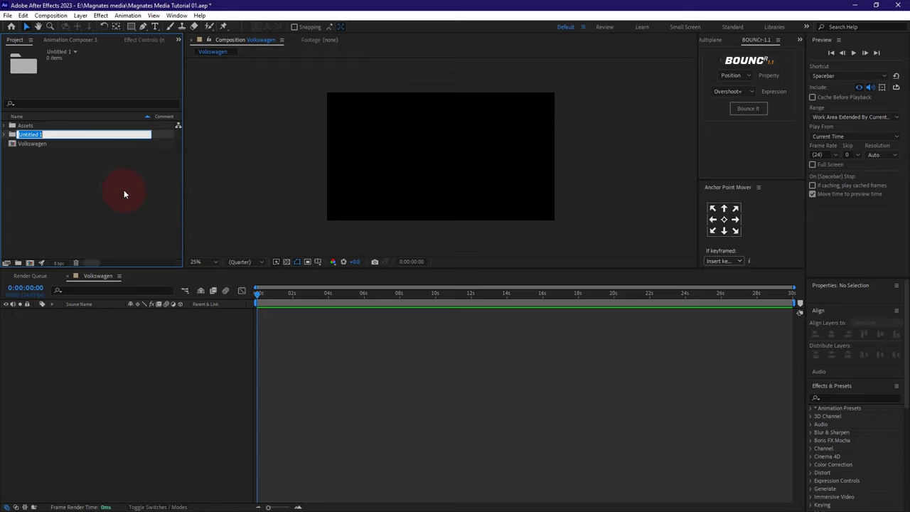
text(Precomps)
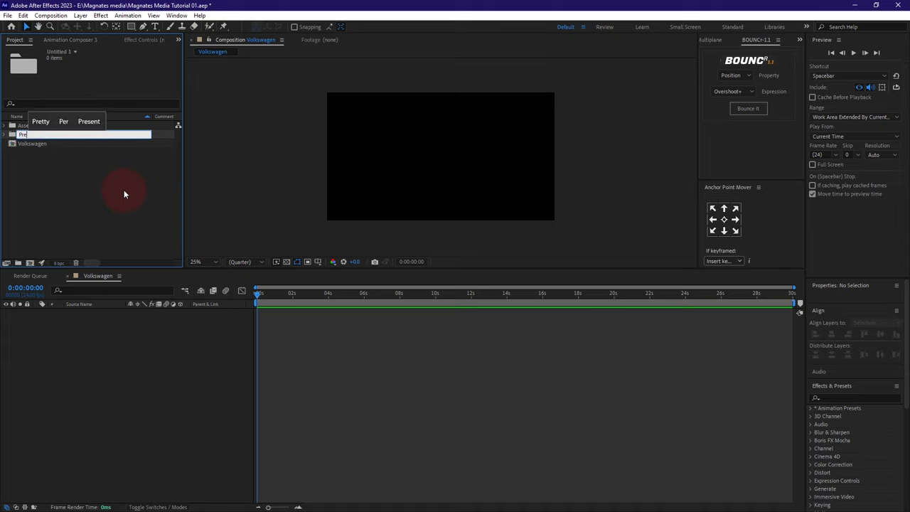
click(123, 189)
drag(28, 143, 24, 135)
click(5, 135)
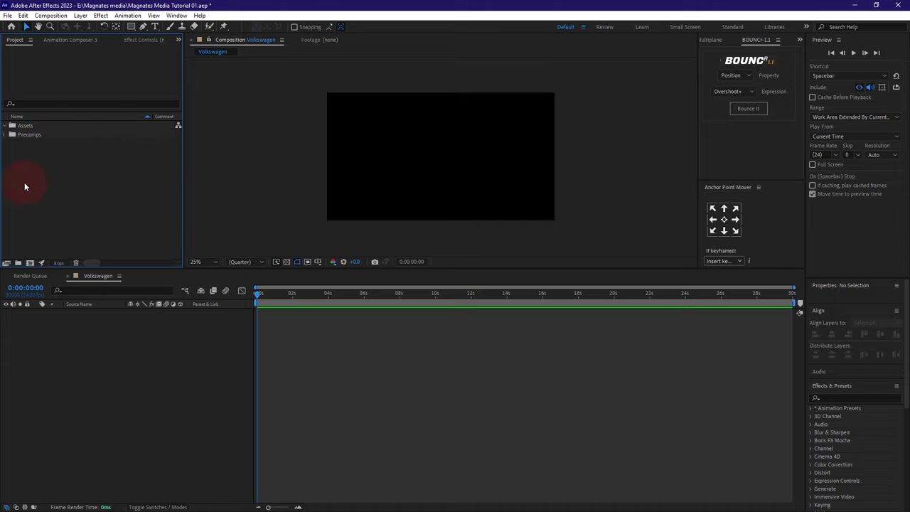
- Import all files from the Desktop's ASSETS folder as footage into the project's Assets folder and collapse it
right_click(85, 174)
mouse_move(143, 222)
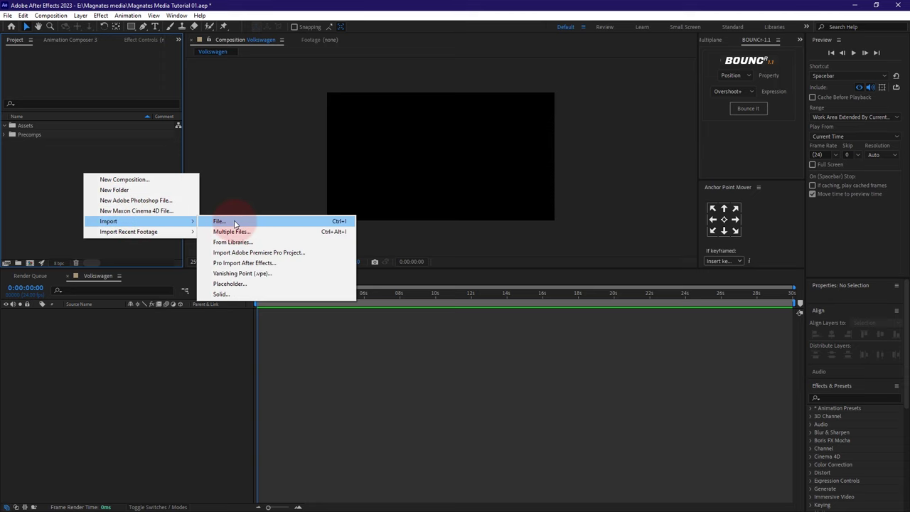
click(239, 225)
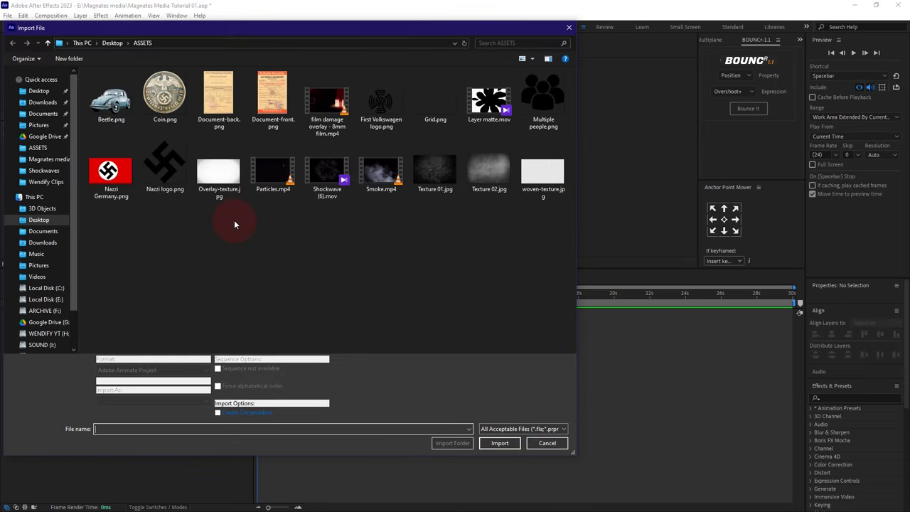
drag(552, 233, 111, 78)
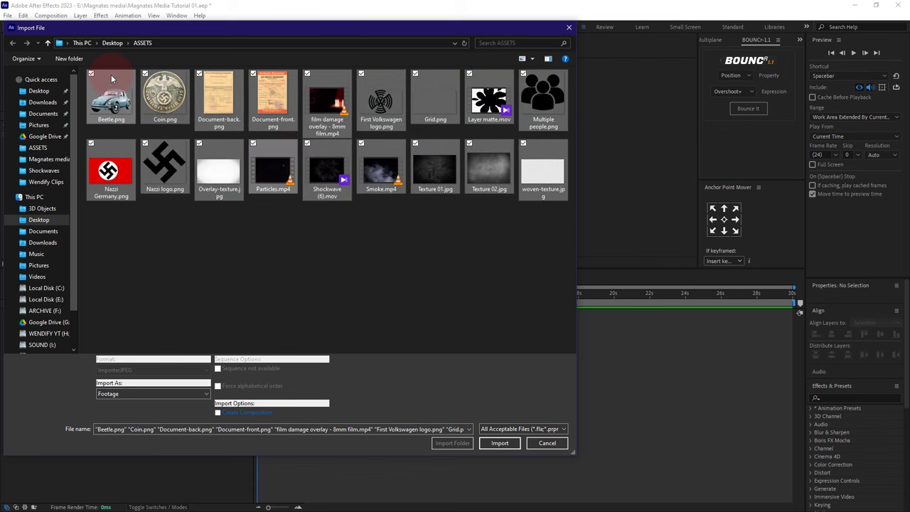
click(508, 443)
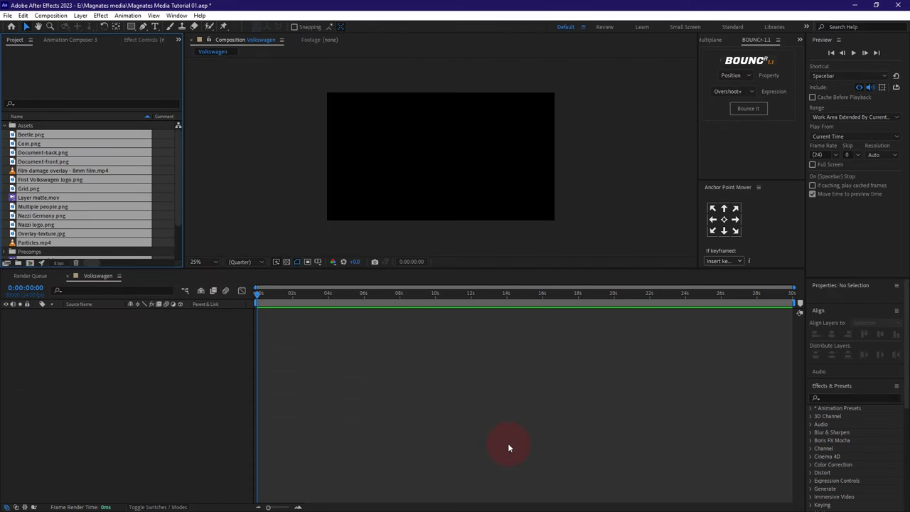
click(5, 126)
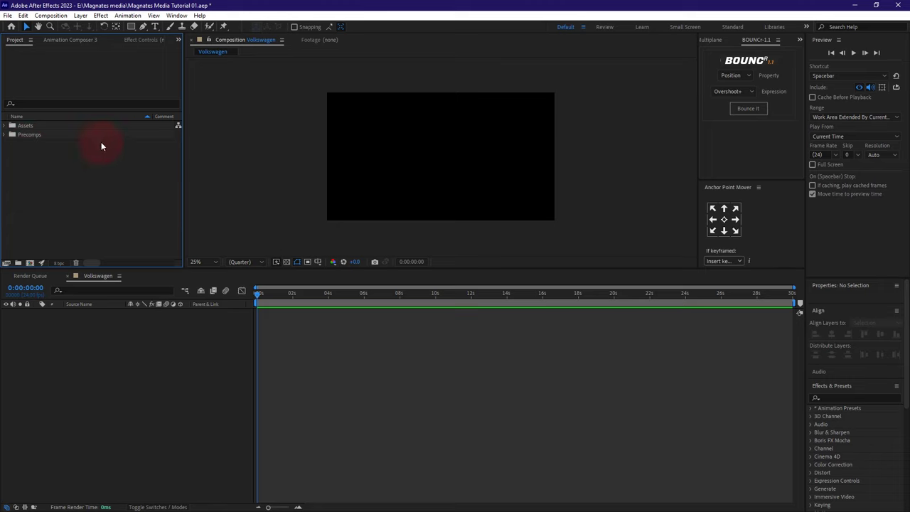
- Expand the Assets folder and add Nazzi Germany.png to the Volkswagen timeline as a layer
click(5, 126)
click(47, 224)
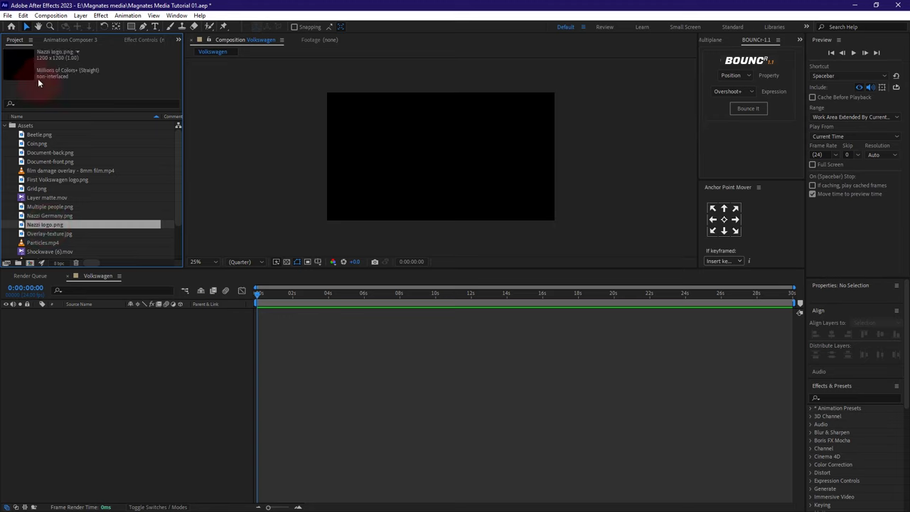
click(44, 216)
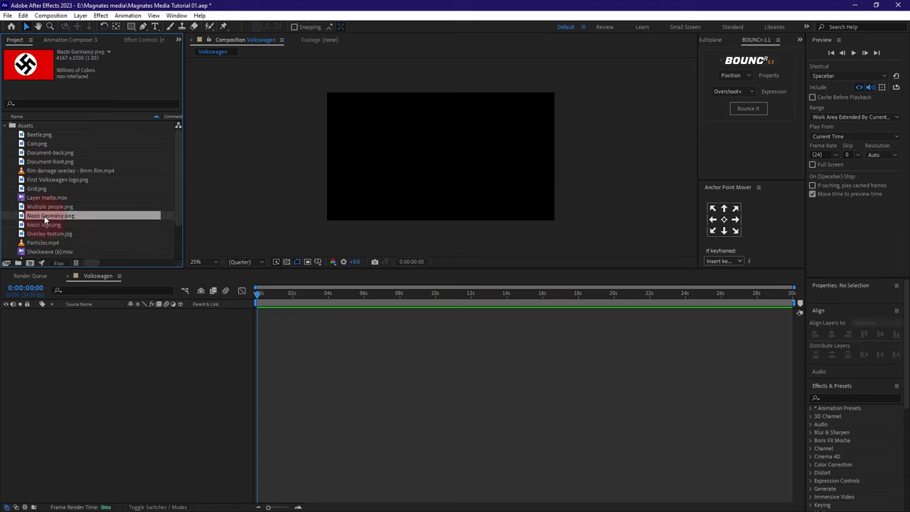
drag(47, 220, 90, 335)
- Scale the Nazzi Germany.png layer down to 43%
key(comma)
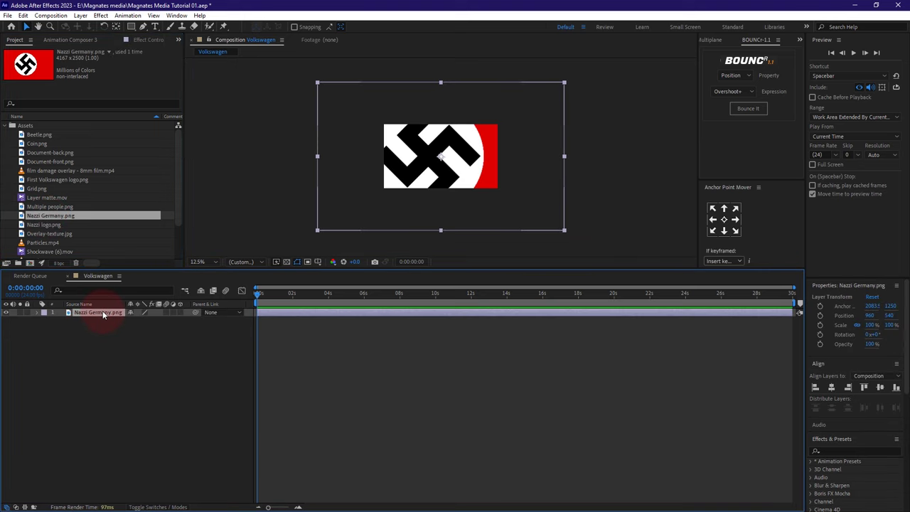
key(s)
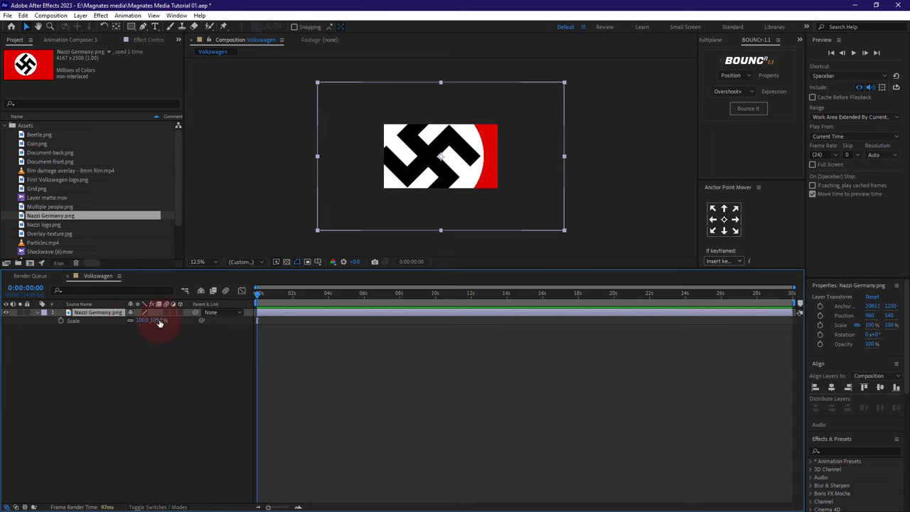
drag(160, 322, 133, 322)
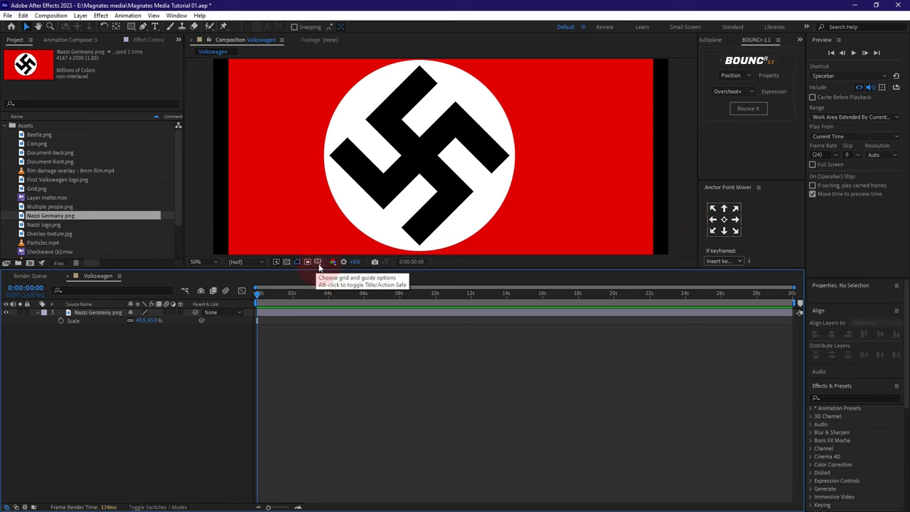
- Show the Title/Action Safe guides and align the flag's emblem center and anchor point with the composition center
click(318, 262)
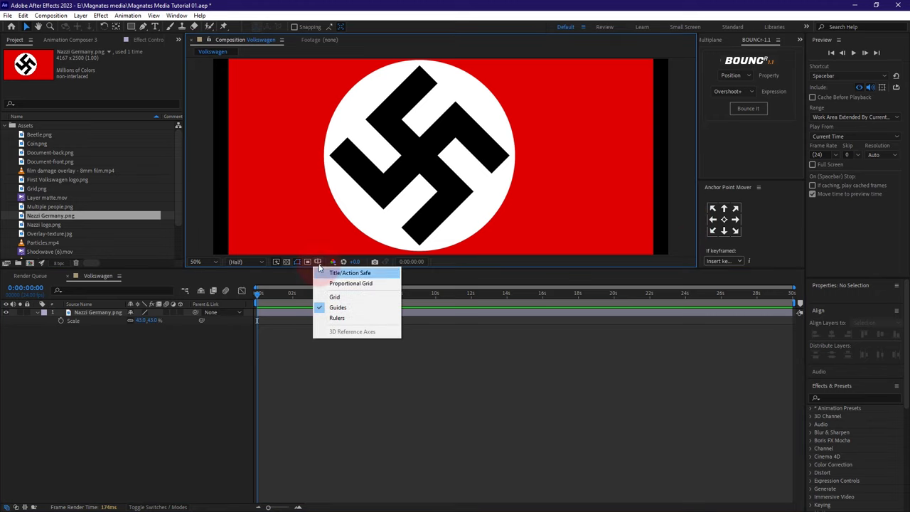
click(346, 277)
scroll(434, 168, up, 1)
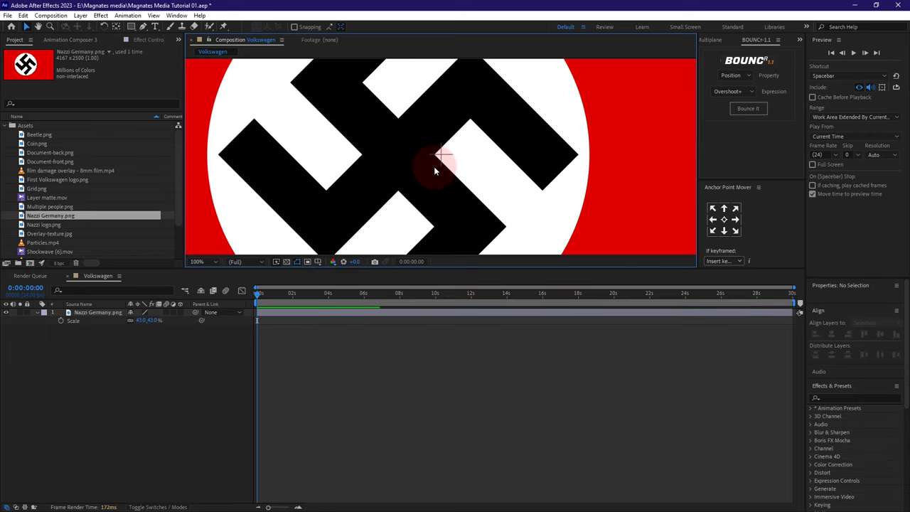
click(437, 183)
drag(438, 183, 469, 183)
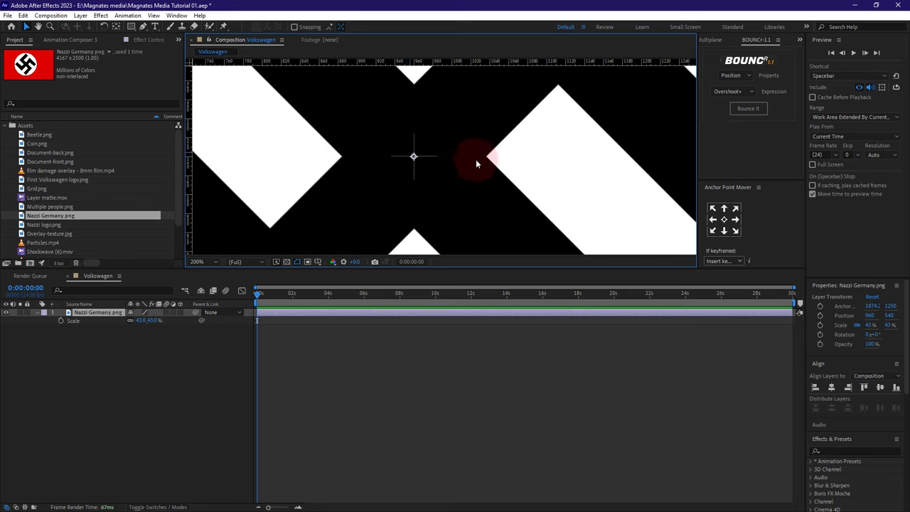
- Switch the shape tool from Rectangle to Ellipse
scroll(475, 162, down, 4)
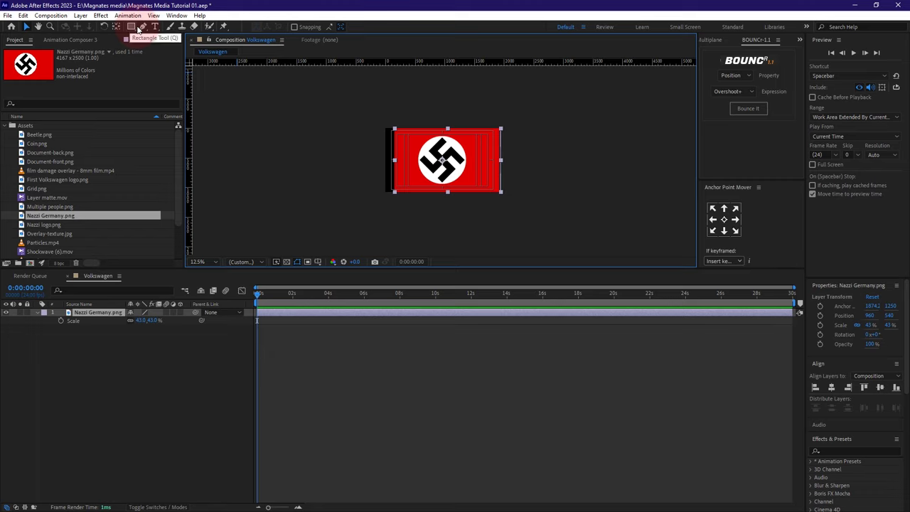
alt+click(131, 27)
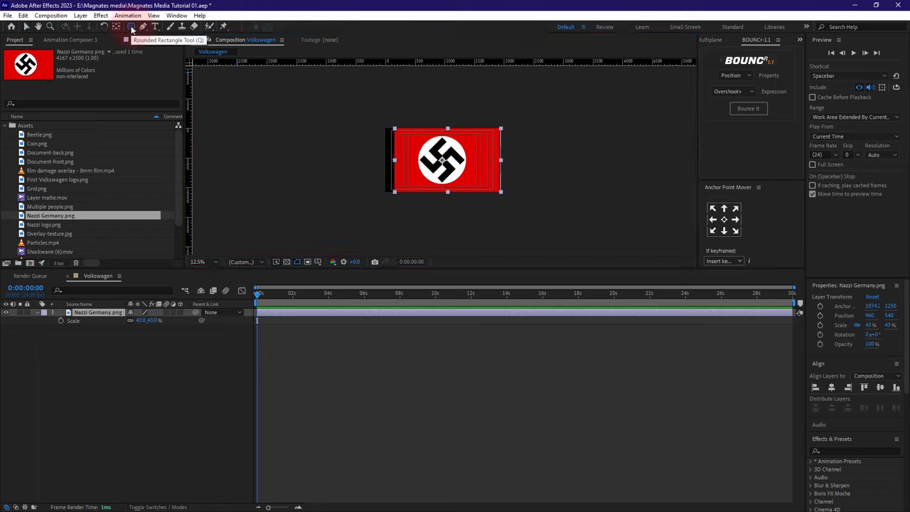
alt+click(131, 28)
scroll(455, 161, up, 3)
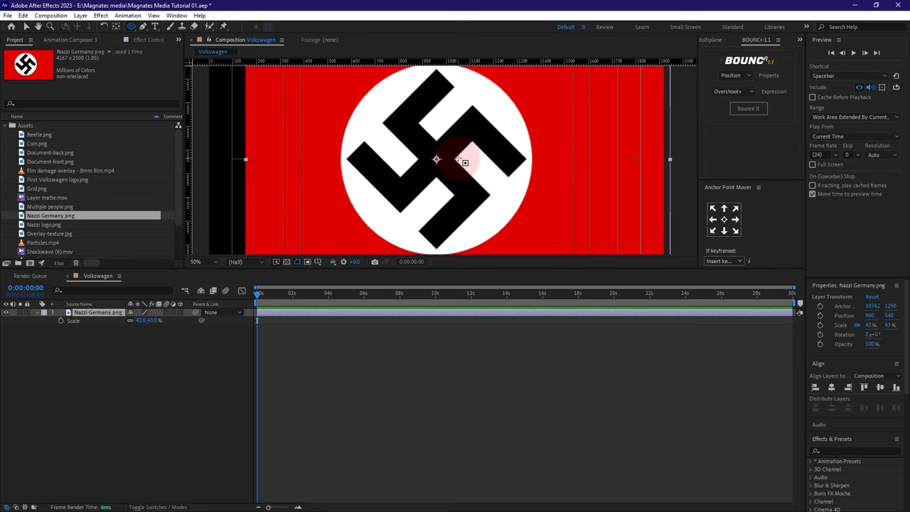
scroll(463, 161, down, 2)
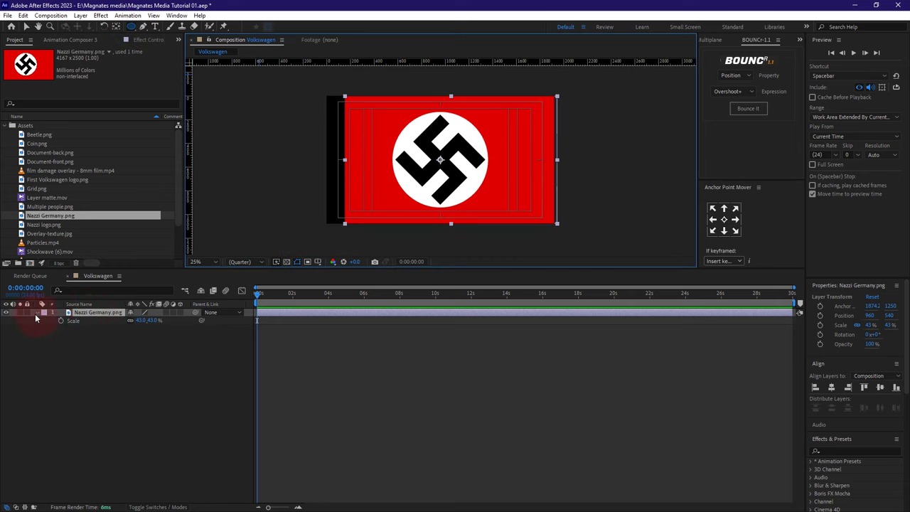
- Try drawing an elliptical mask on the Nazzi Germany.png layer, undo it and deselect the layer
drag(472, 163, 544, 208)
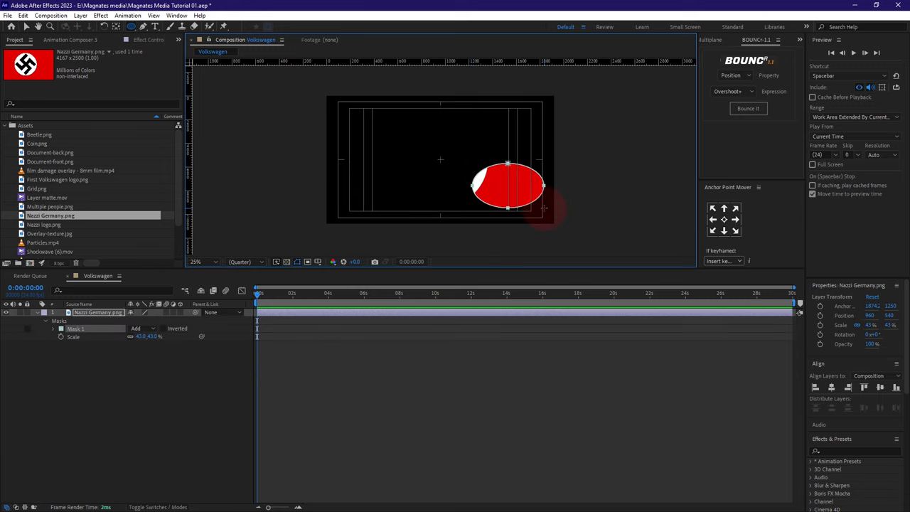
key(ctrl+z)
click(52, 393)
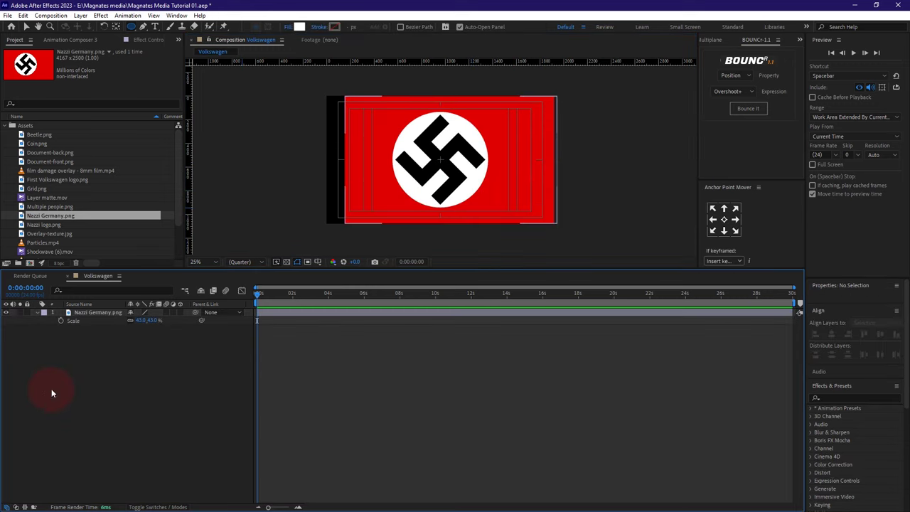
- Draw a white circle about 816 px wide on a new shape layer, near the flag's emblem
click(37, 313)
click(82, 313)
key(ctrl+shift+a)
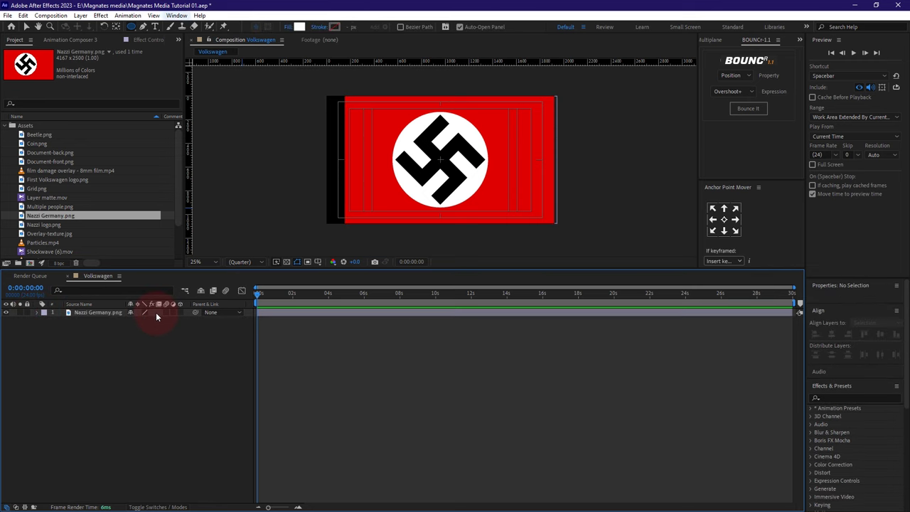
scroll(453, 165, up, 2)
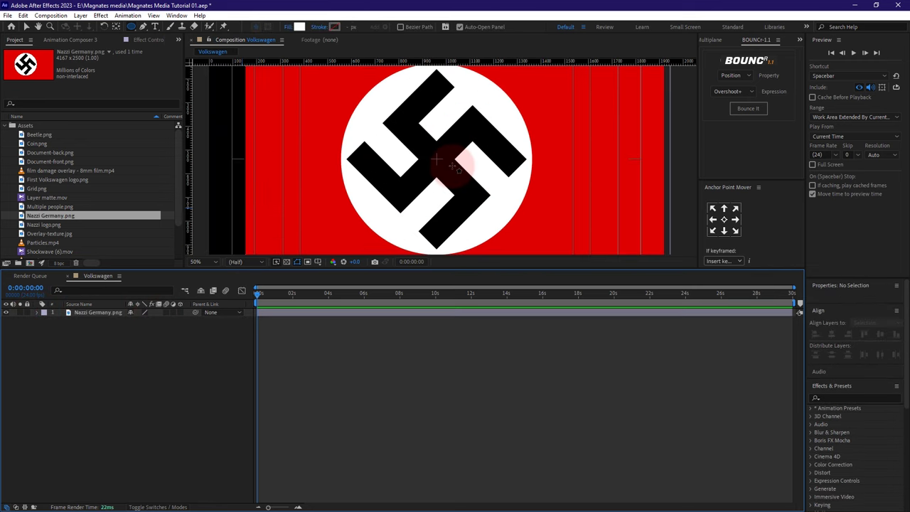
drag(470, 138, 567, 204)
click(27, 27)
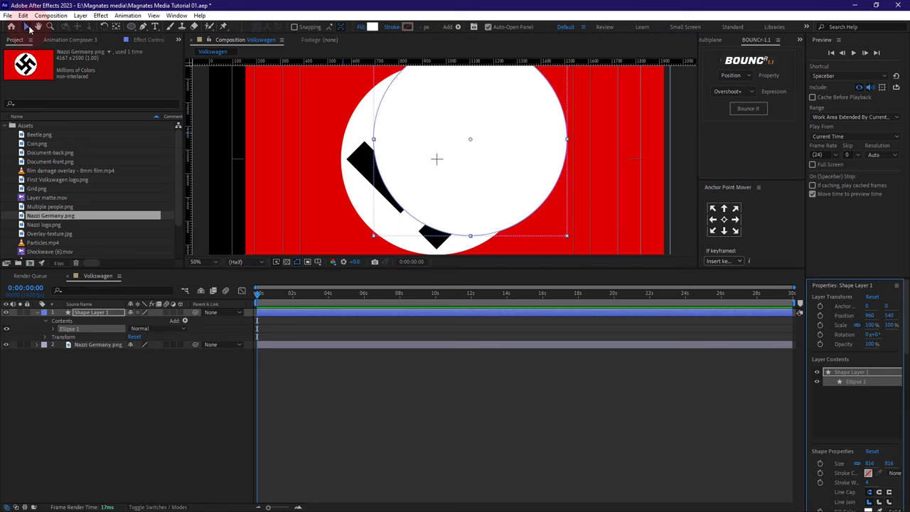
- Center the circle over the flag's emblem and scale it down slightly to fit inside the white disc
key(comma)
key(comma)
drag(476, 153, 461, 163)
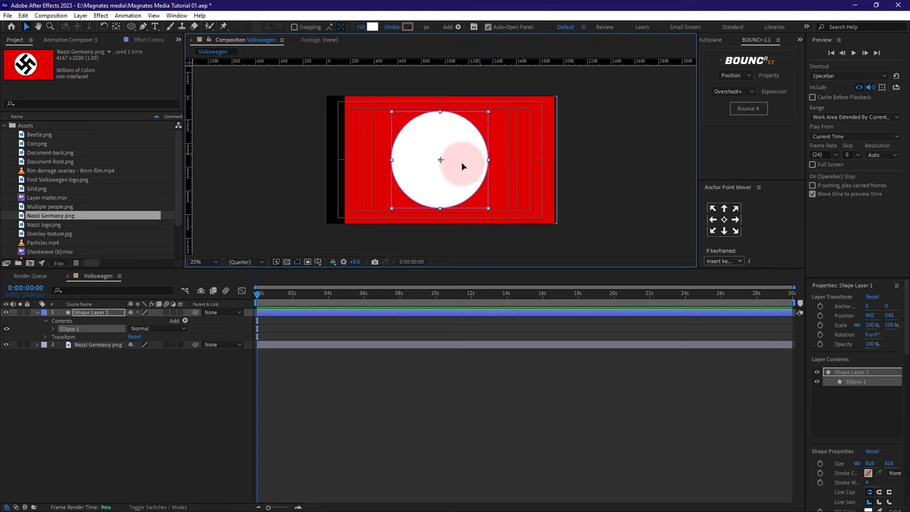
drag(490, 208, 488, 205)
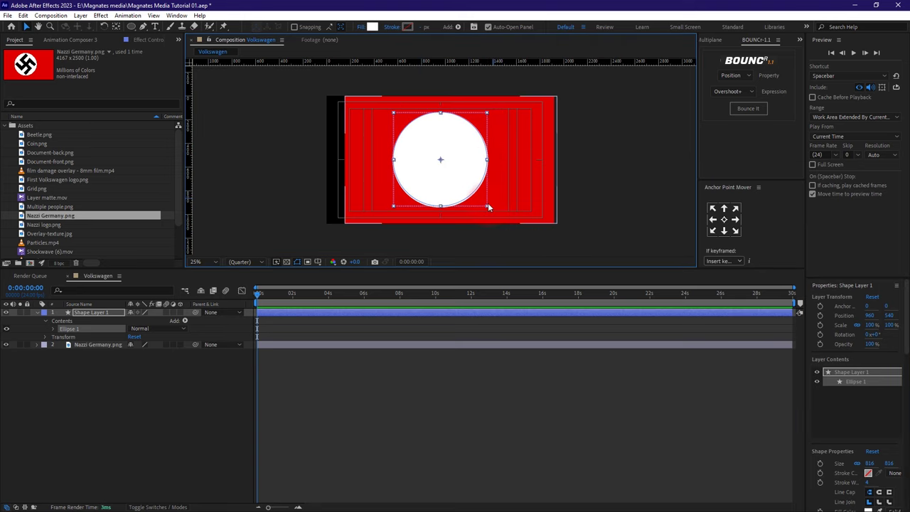
click(468, 172)
key(period)
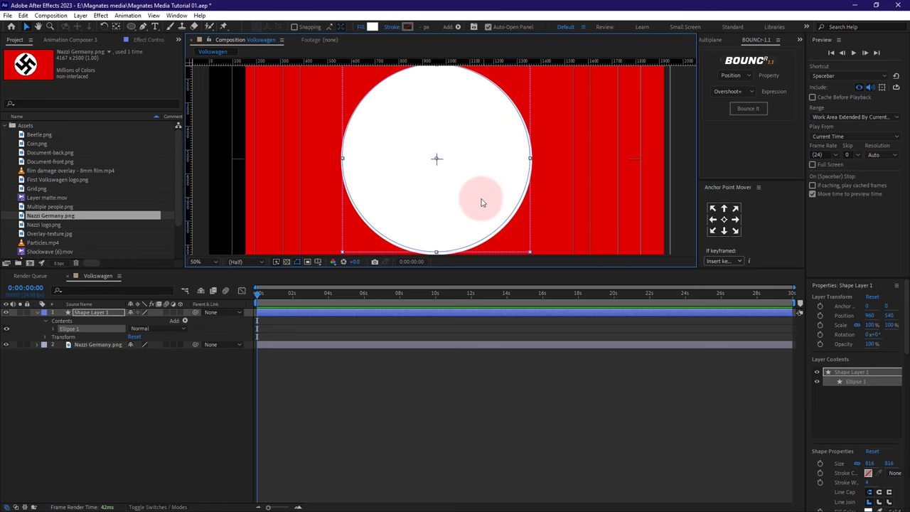
- Change the circle's fill color from white to a saturated blue
key(comma)
key(comma)
key(comma)
key(comma)
click(372, 27)
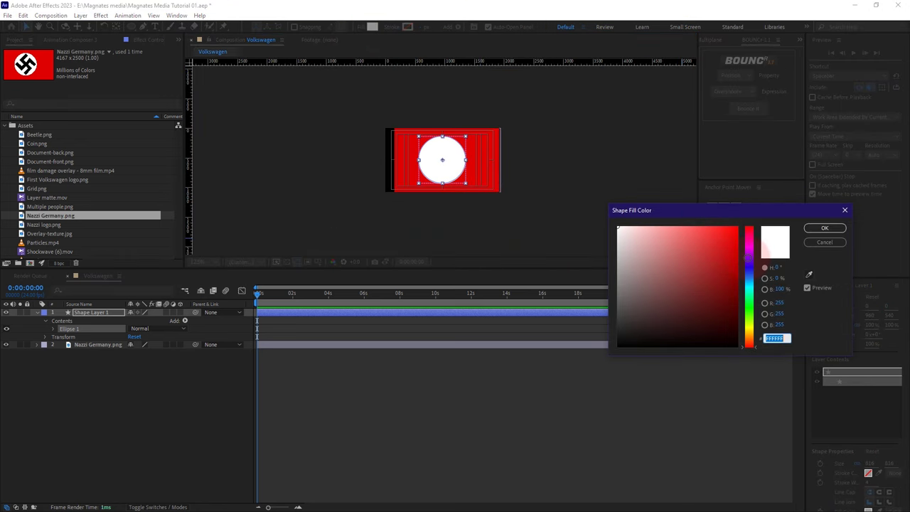
click(748, 266)
click(721, 265)
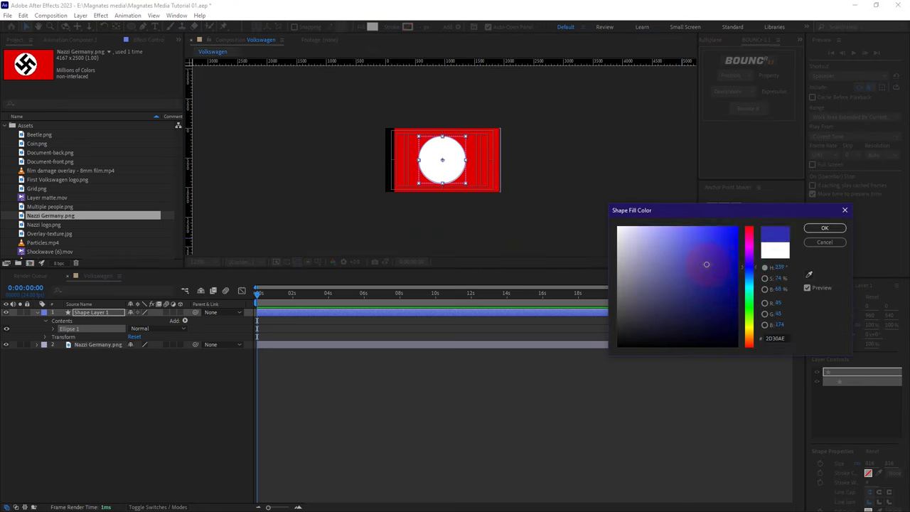
click(724, 254)
click(825, 229)
- Nudge the Nazzi Germany.png layer to position 960, 536 so its disc lines up with the circle
click(446, 185)
scroll(447, 186, up, 1)
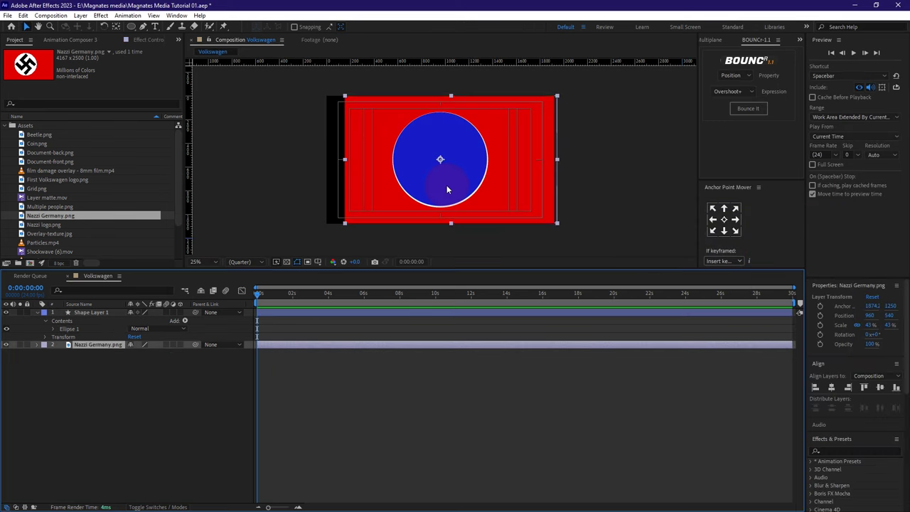
key(Up)
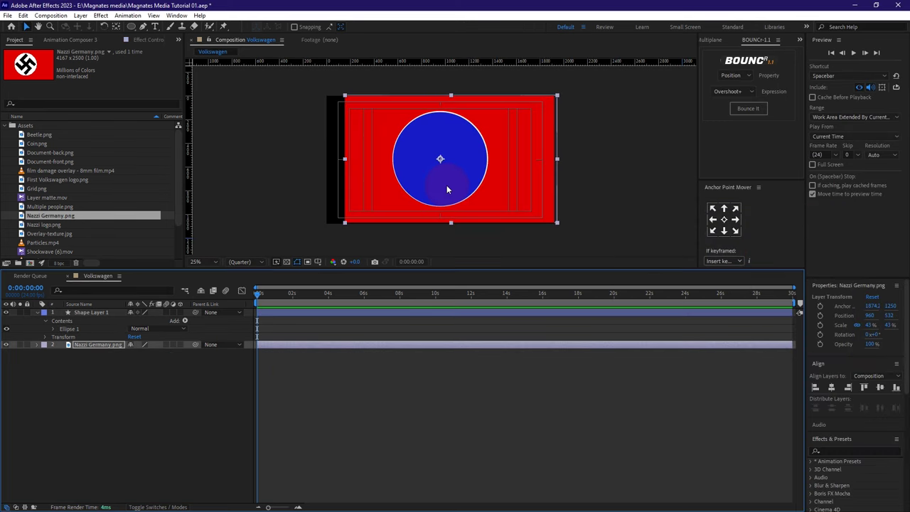
key(Down)
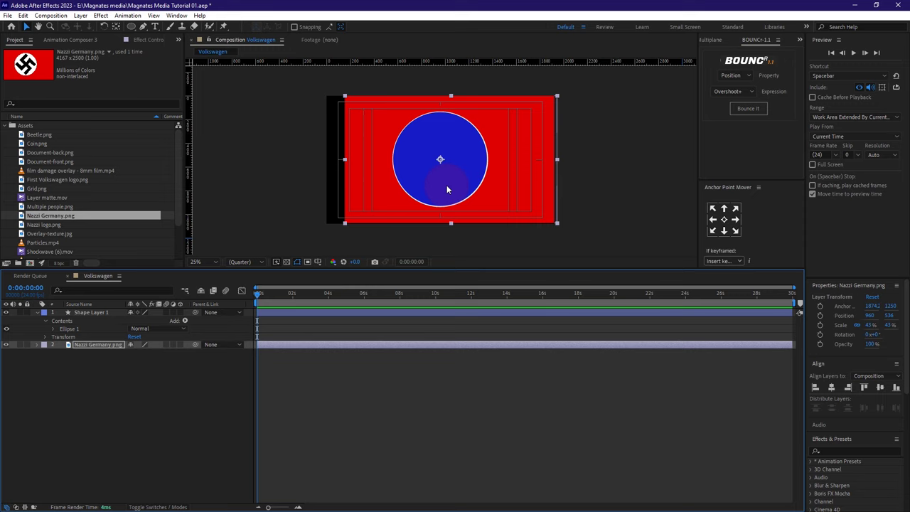
click(37, 313)
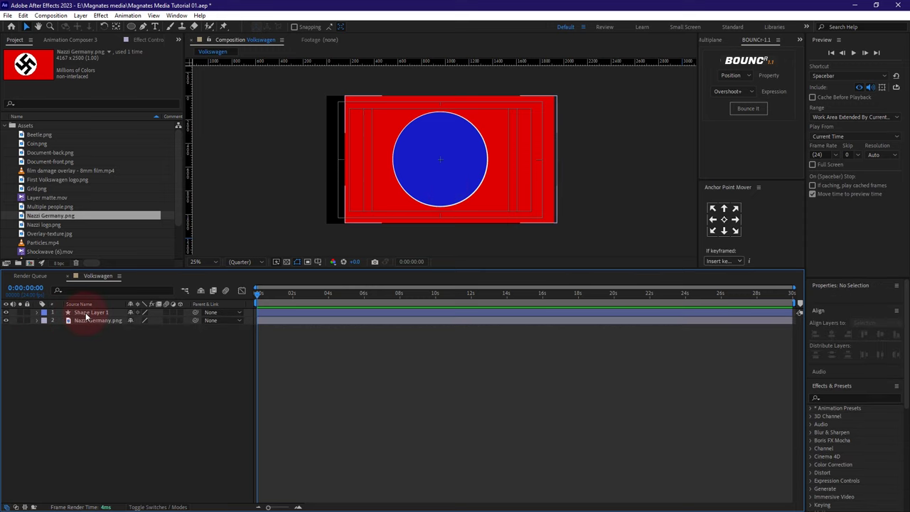
- Show the layer mode columns and set Shape Layer 1 as the track matte of the Nazzi Germany.png layer
click(161, 507)
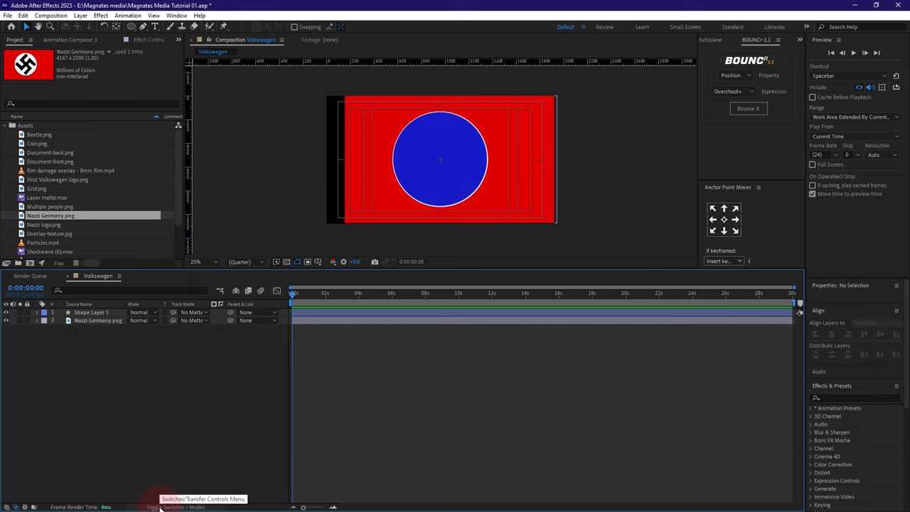
click(205, 320)
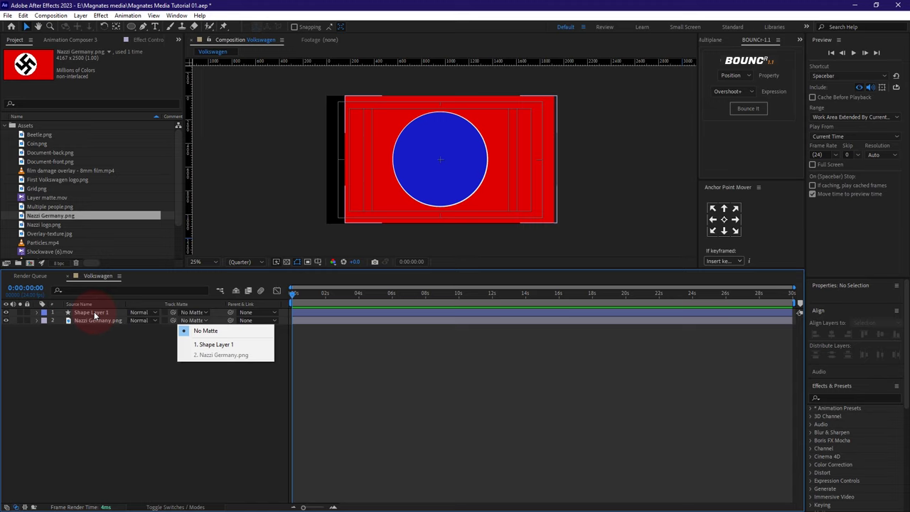
click(214, 344)
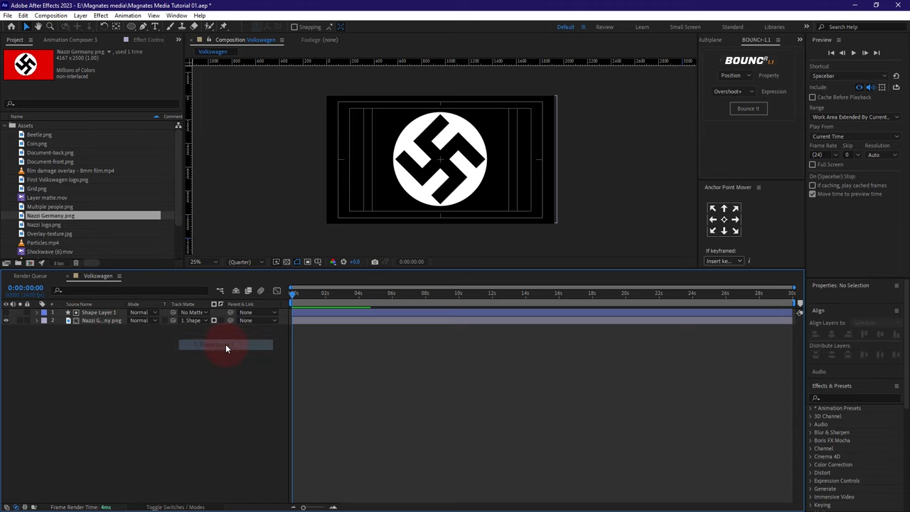
- Parent Shape Layer 1 to the Nazzi Germany.png layer and scale the parent down to 21%
key(p)
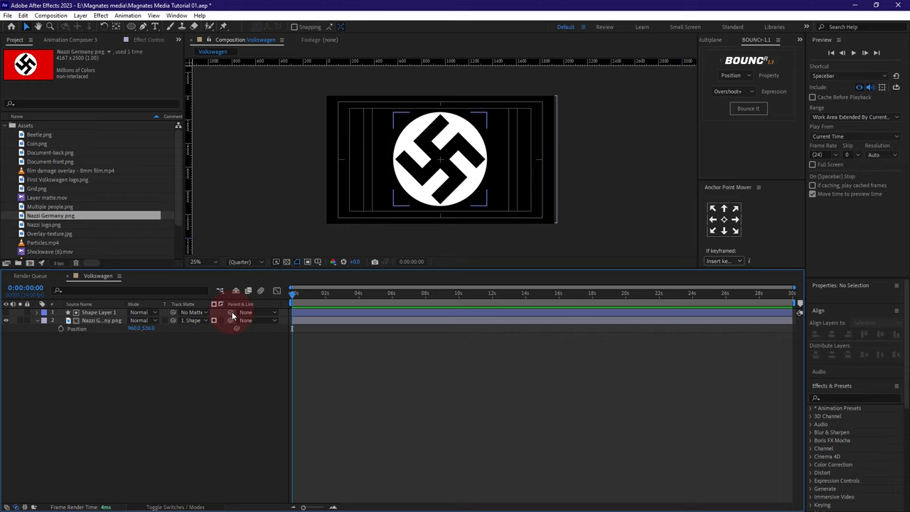
drag(231, 315, 145, 337)
key(s)
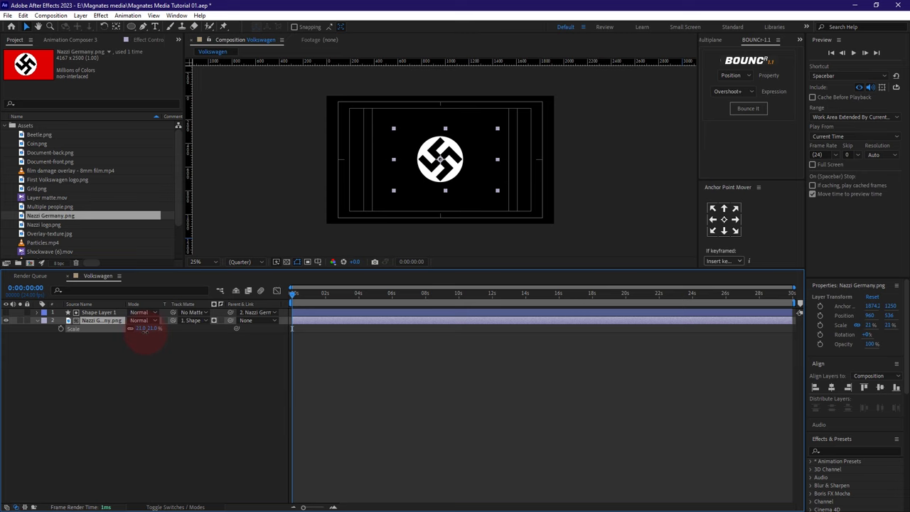
click(166, 380)
- Create a 1920 x 1080 px solid in pure red (FF0000) and place it beneath all other layers
click(89, 16)
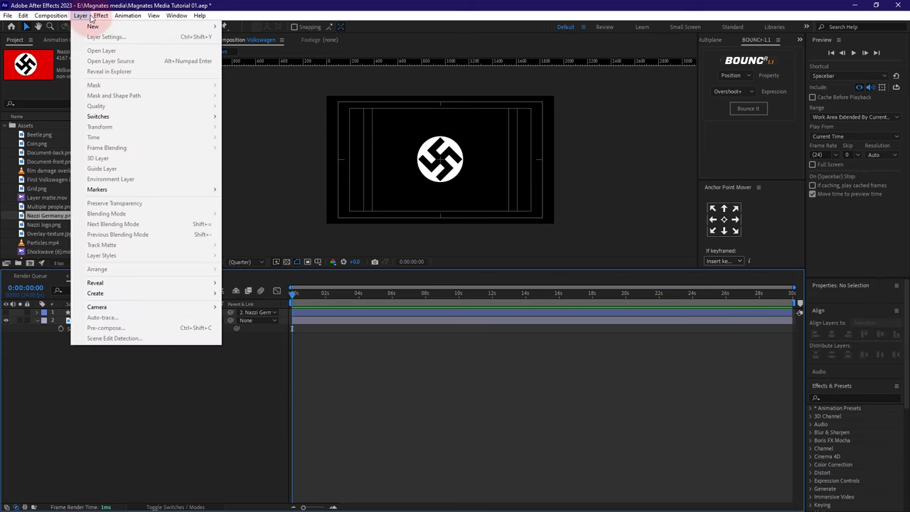
mouse_move(92, 26)
click(242, 36)
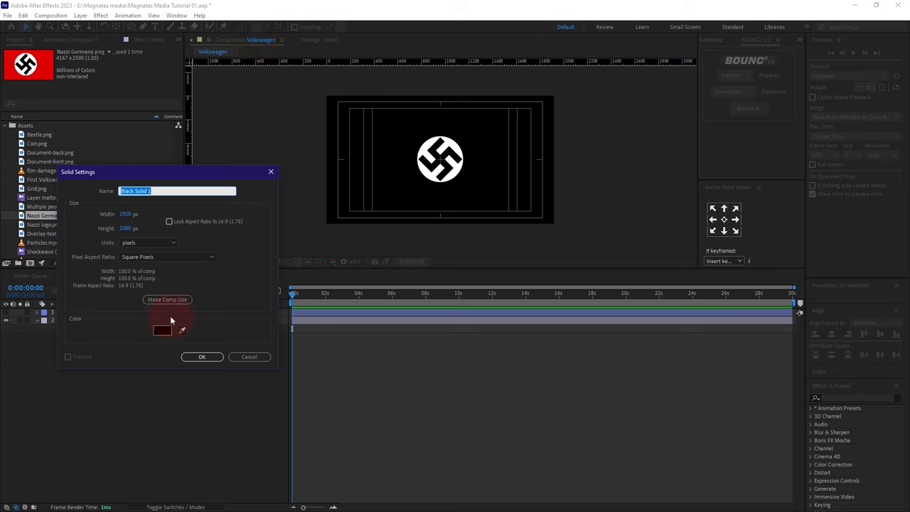
click(163, 330)
drag(704, 247, 811, 186)
drag(757, 218, 542, 248)
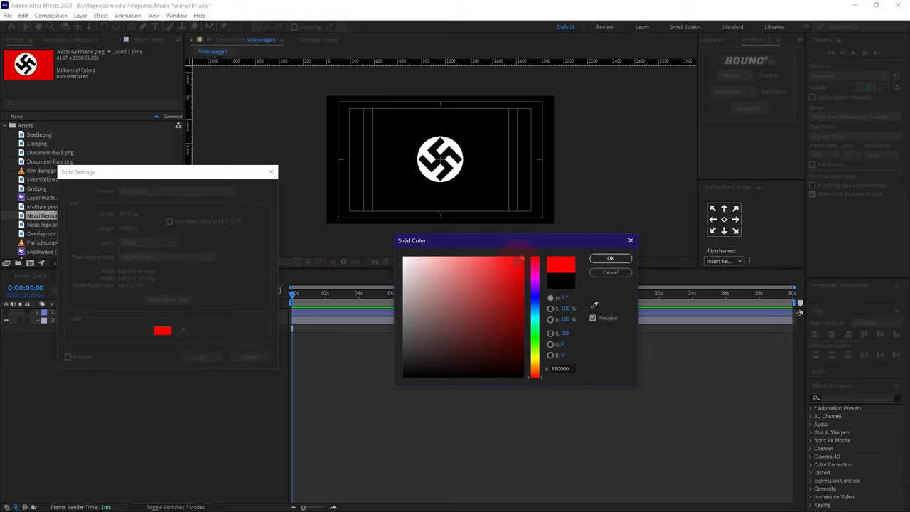
click(609, 258)
click(202, 357)
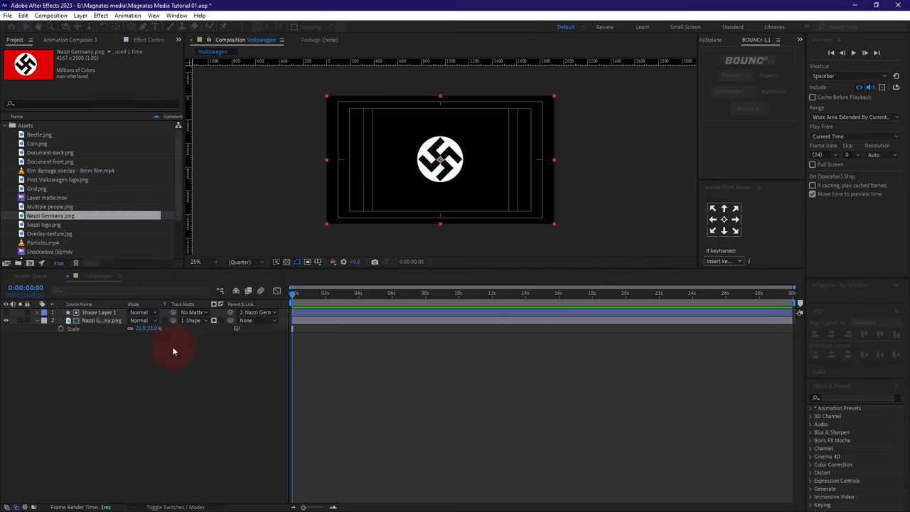
drag(89, 317, 93, 341)
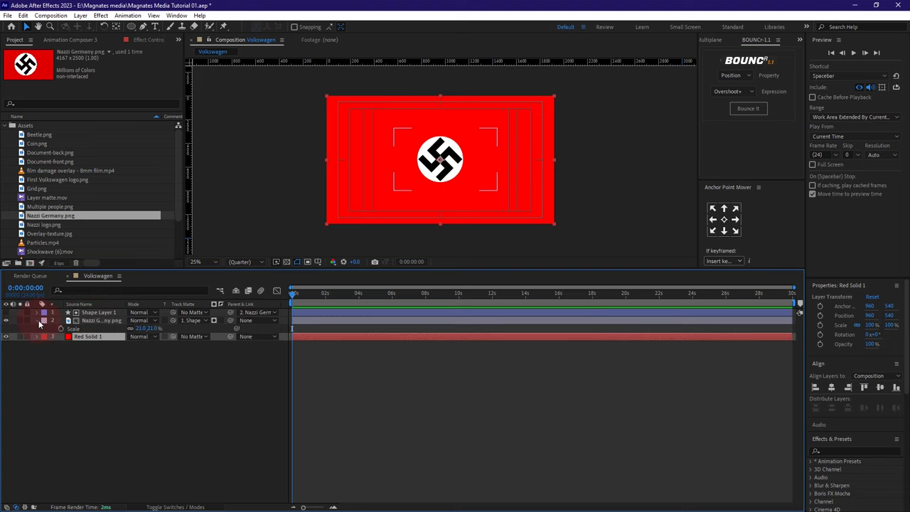
click(177, 374)
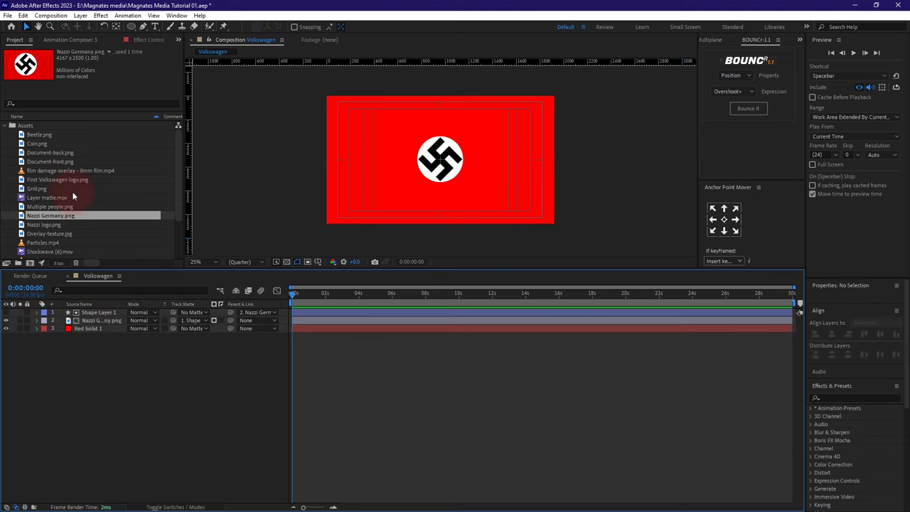
- Add Texture 02.jpg as the uppermost layer of the composition and scale it to 49%
scroll(43, 226, down, 3)
click(44, 224)
drag(44, 224, 82, 313)
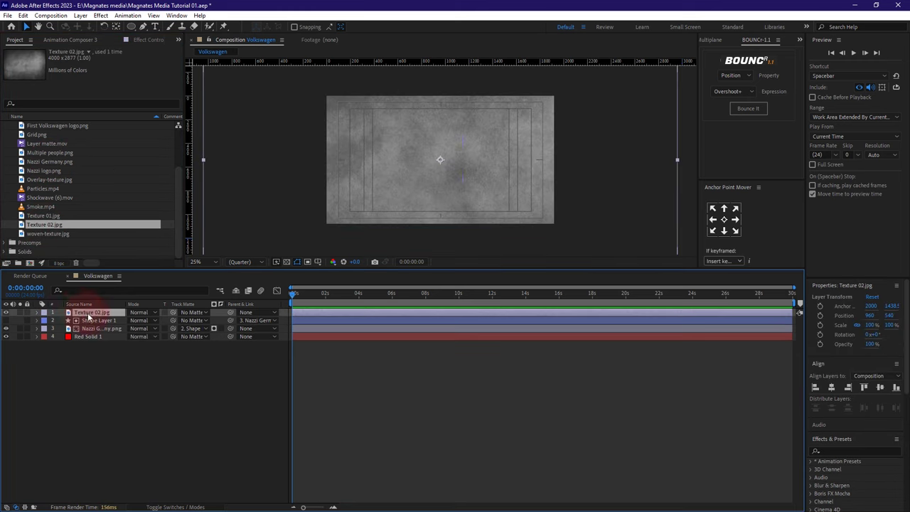
key(s)
drag(156, 321, 126, 320)
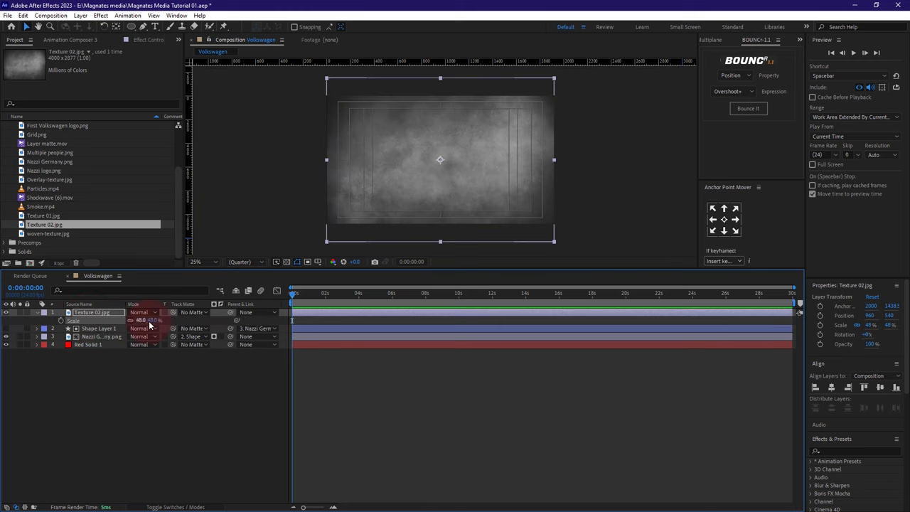
click(151, 321)
click(122, 398)
- Set the blending mode of the Texture 02.jpg layer to Multiply and inspect the texture over the flag
click(92, 313)
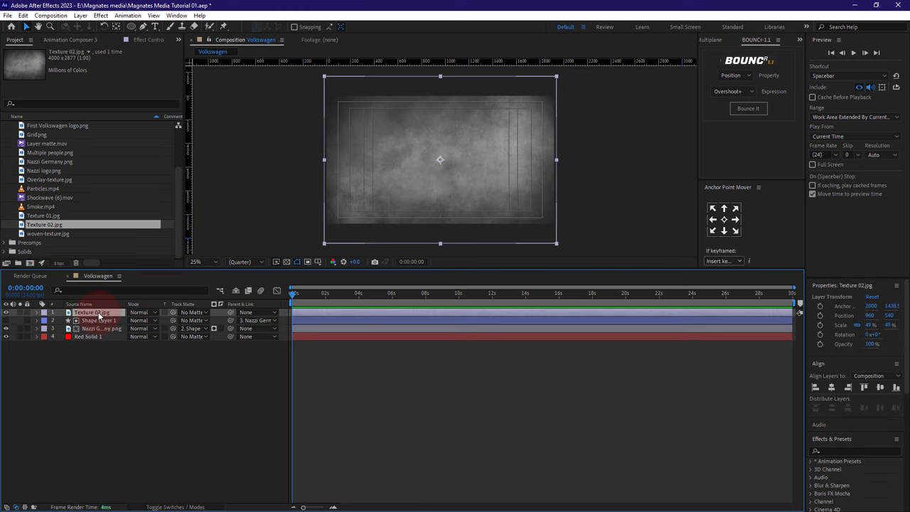
click(150, 315)
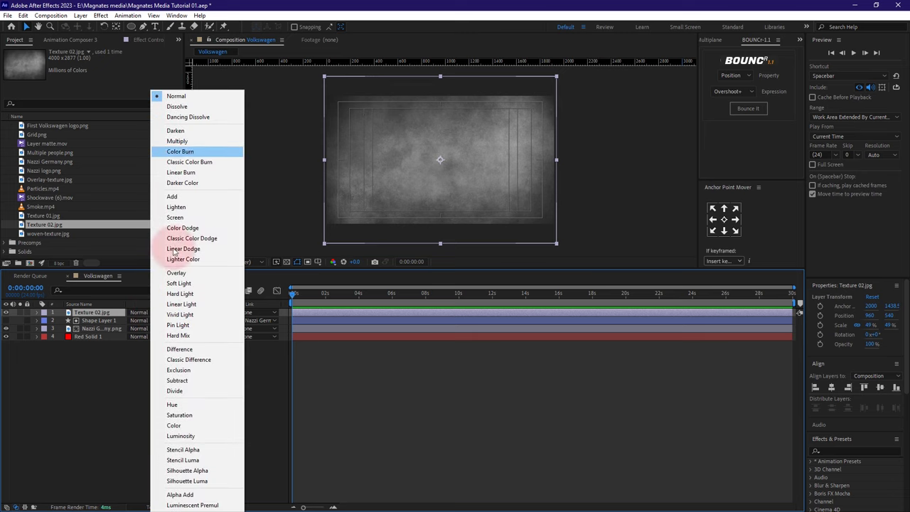
click(205, 146)
scroll(473, 155, up, 3)
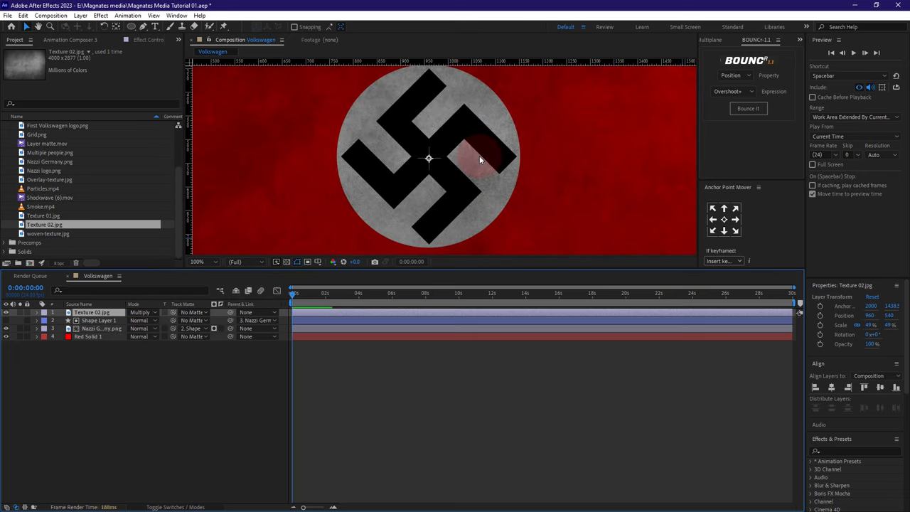
scroll(479, 160, down, 1)
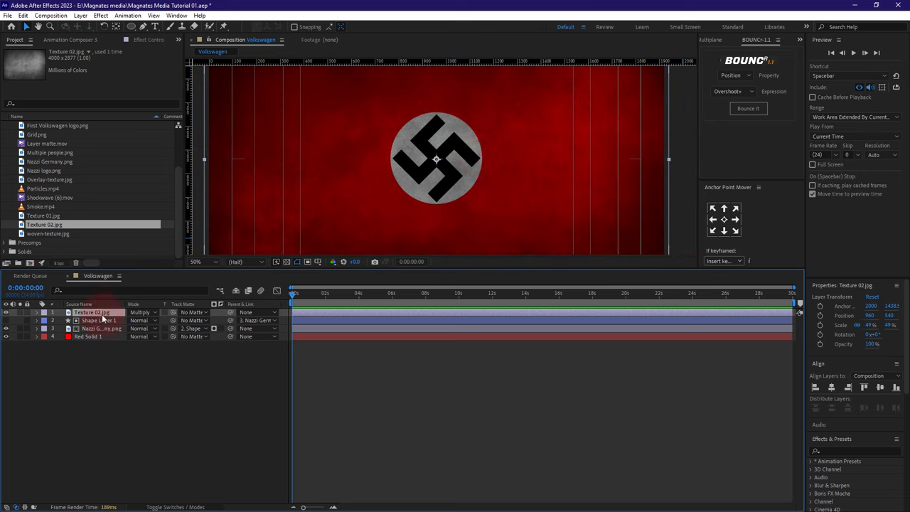
- Apply Levels to Texture 02.jpg with Input Black about 42, Input White about 179 and Gamma about 1.97
key(ctrl+space)
text(level)
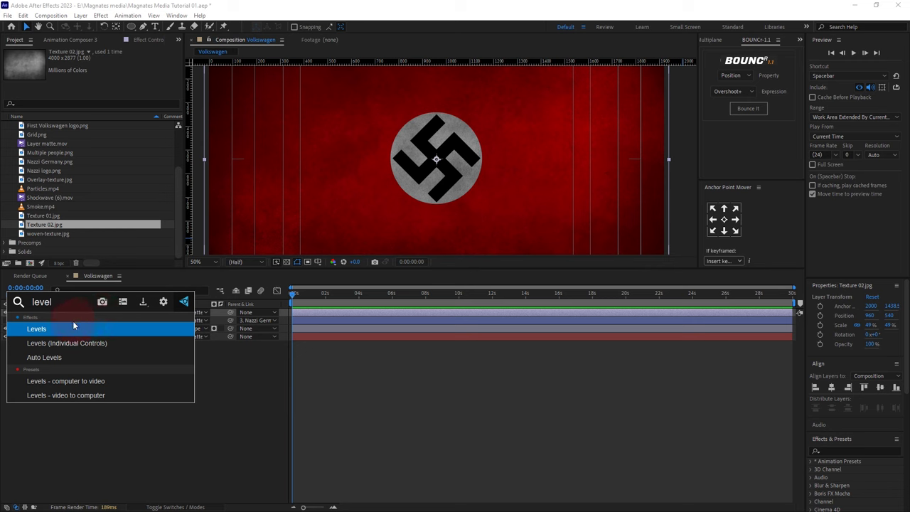
click(36, 329)
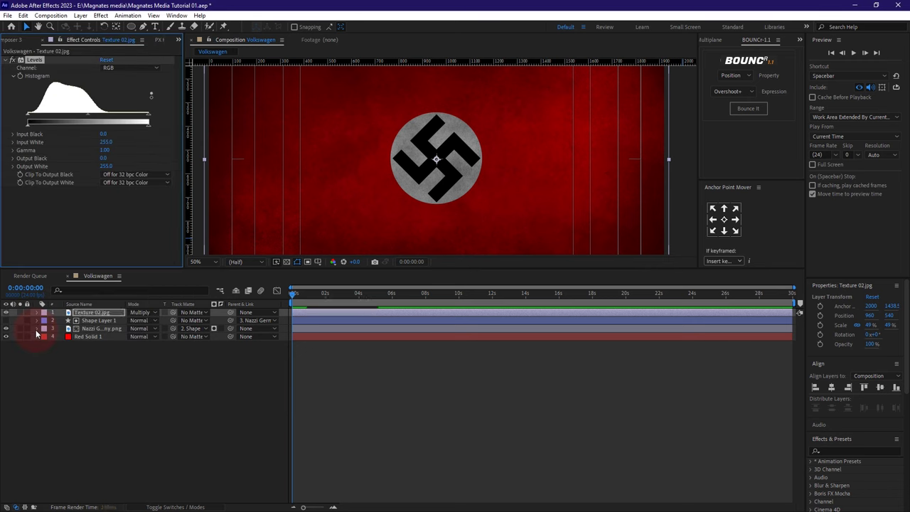
drag(148, 114, 116, 114)
drag(29, 114, 65, 114)
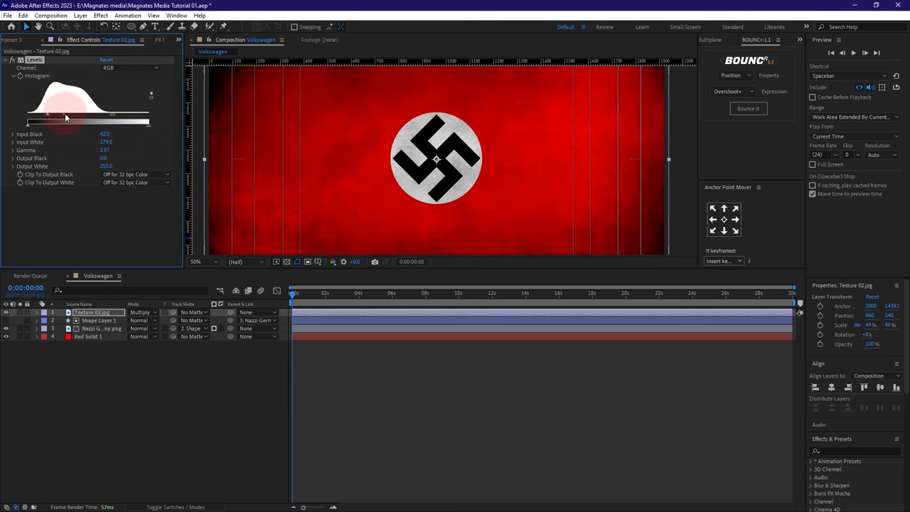
scroll(514, 146, down, 3)
scroll(514, 146, up, 3)
- Pre-compose all four flag layers into a new composition named Nazi Flag, moving all attributes into it
click(125, 411)
drag(117, 395, 113, 310)
right_click(102, 314)
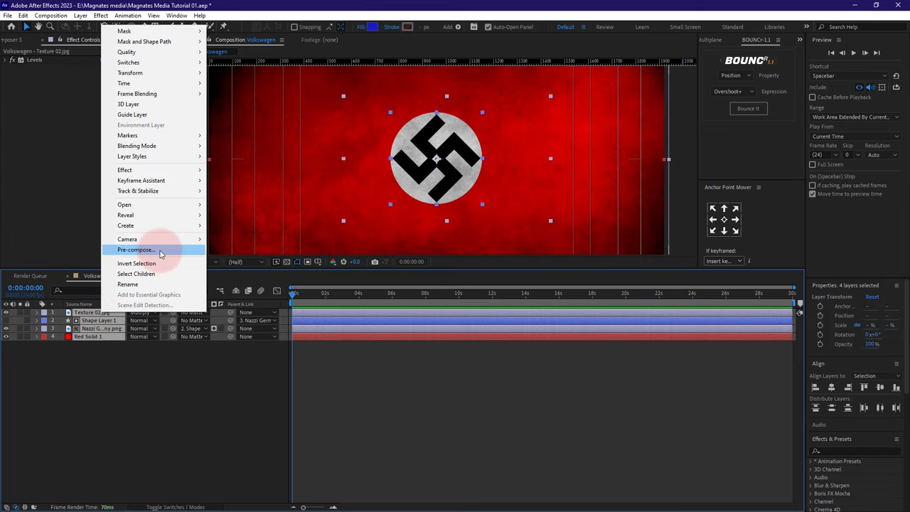
click(171, 250)
text(Na)
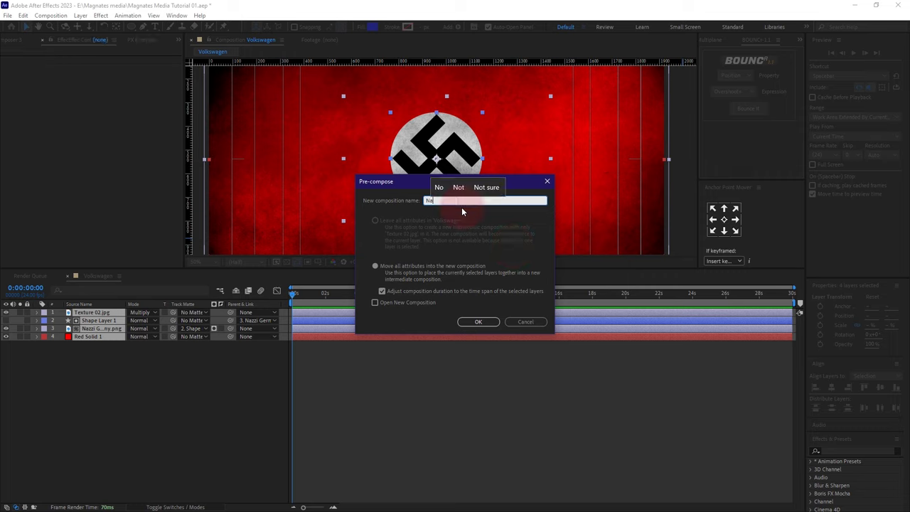
text(zi Flag)
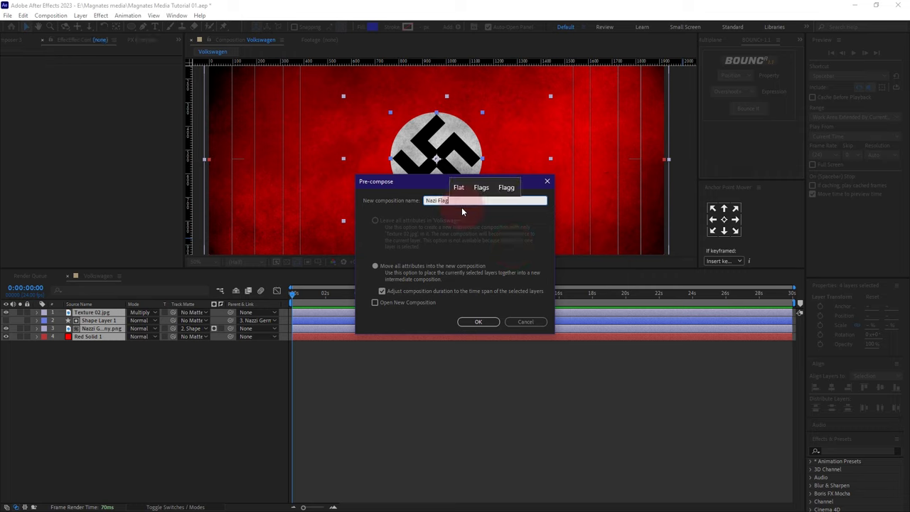
click(468, 322)
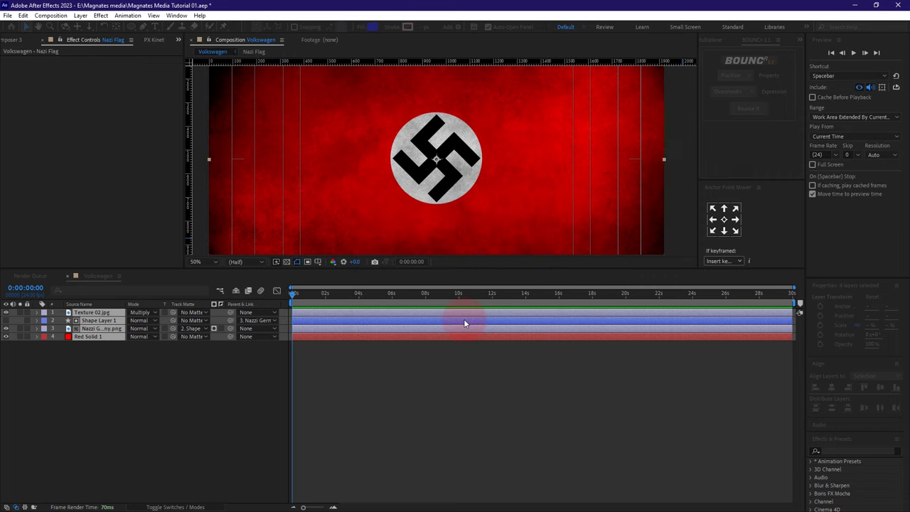
click(142, 409)
scroll(460, 169, down, 2)
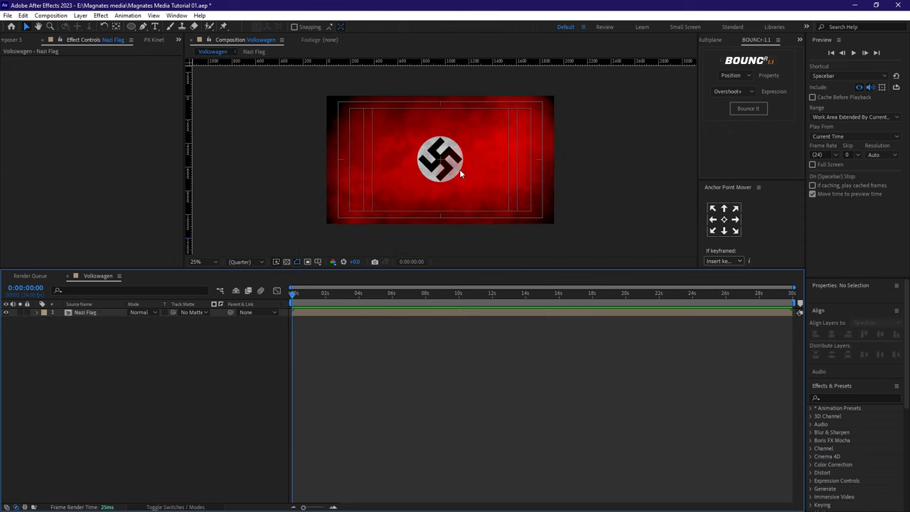
- Add Texture 02.jpg beneath the Nazi Flag layer, hide the flag layer and scale the texture to 49%
click(178, 39)
click(214, 51)
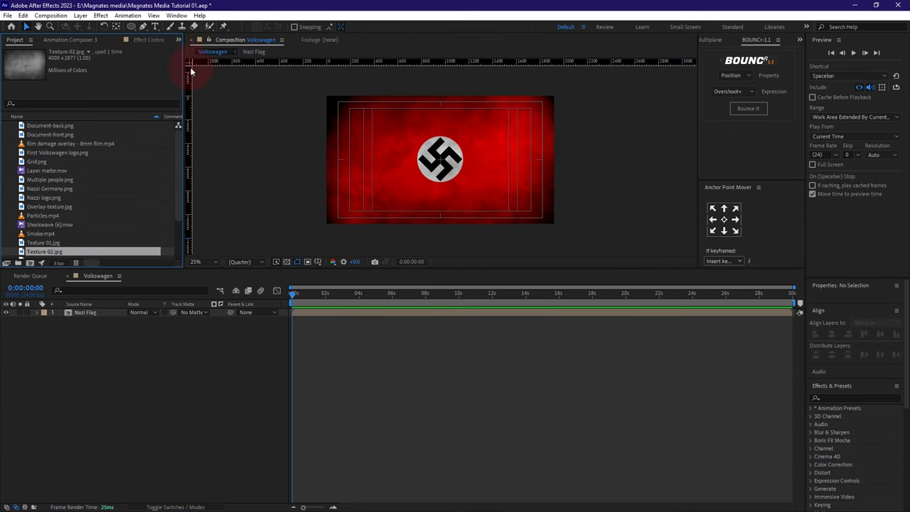
click(42, 252)
drag(43, 254, 54, 341)
click(6, 312)
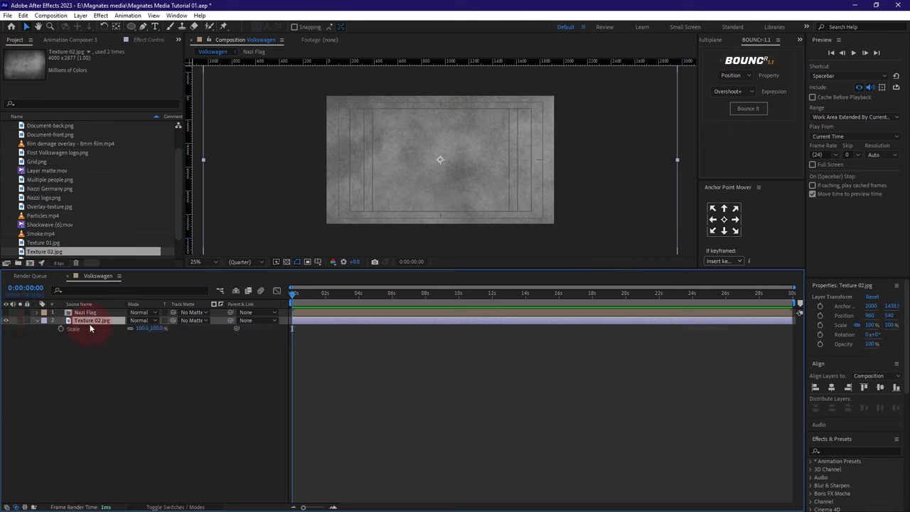
text(49)
key(Return)
- Create a solid in pure black (000000) and place it beneath all other layers
click(80, 15)
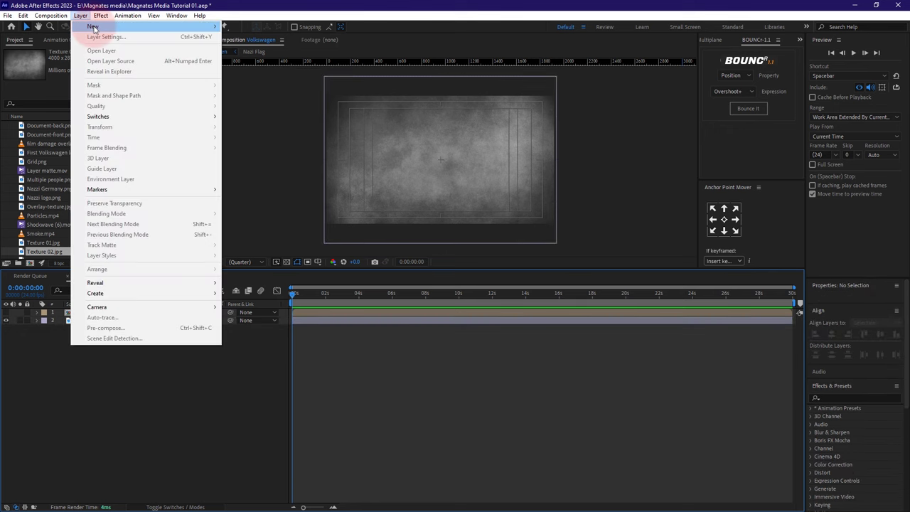
mouse_move(93, 27)
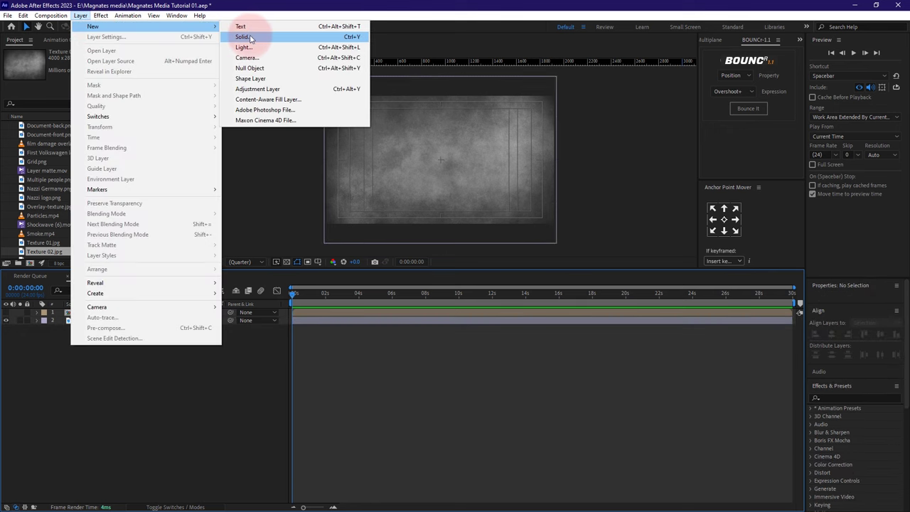
click(253, 35)
click(353, 227)
text(000000)
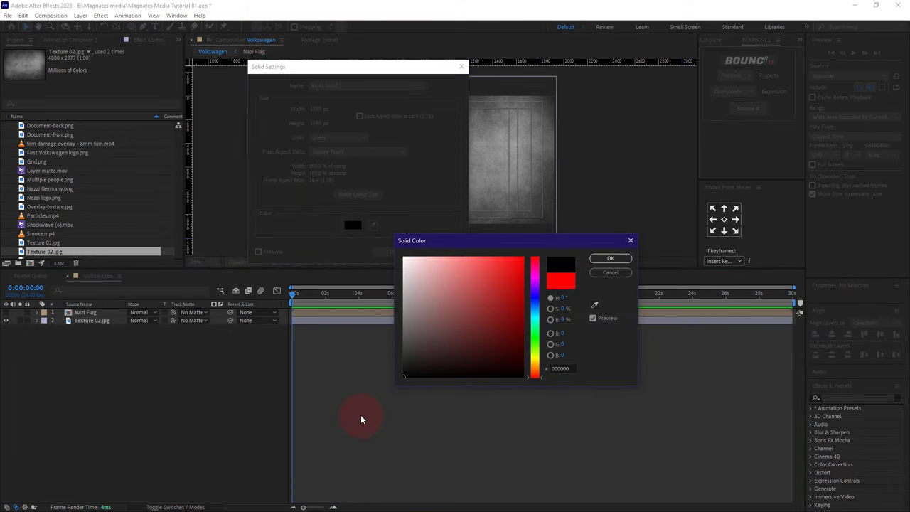
click(610, 258)
click(393, 252)
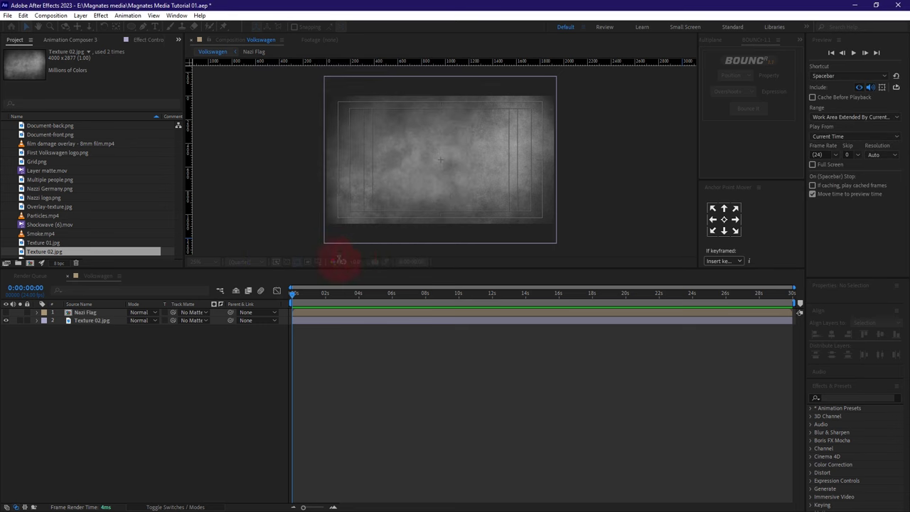
drag(84, 315, 78, 350)
- Rename the black solid layer to Background
right_click(86, 328)
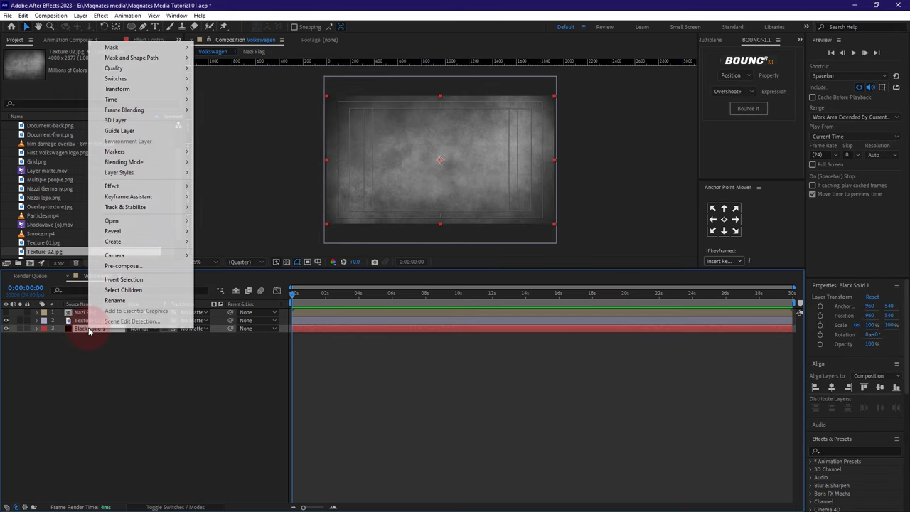
click(124, 301)
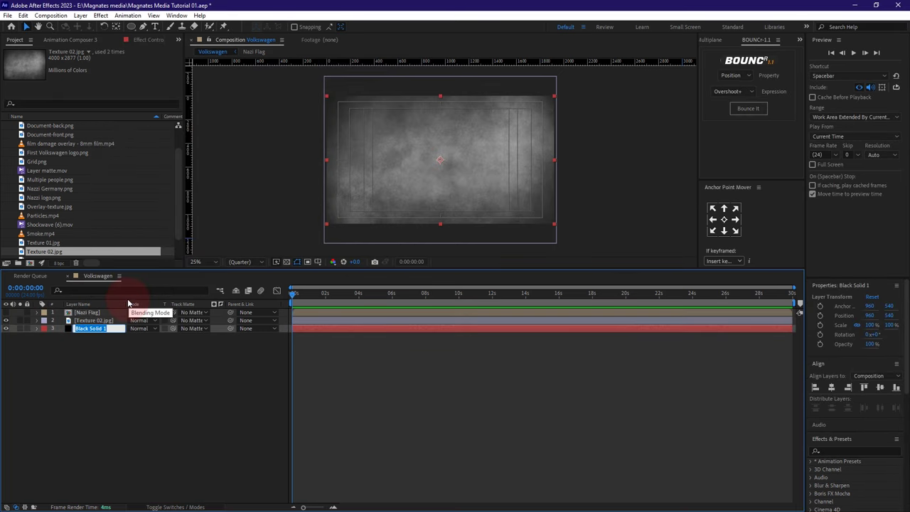
text(Background)
key(Return)
- Darken Texture 02.jpg using Levels with Input Black about 41, Gamma about 0.79 and Output White about 40, and unhide the Nazi Flag layer
click(84, 322)
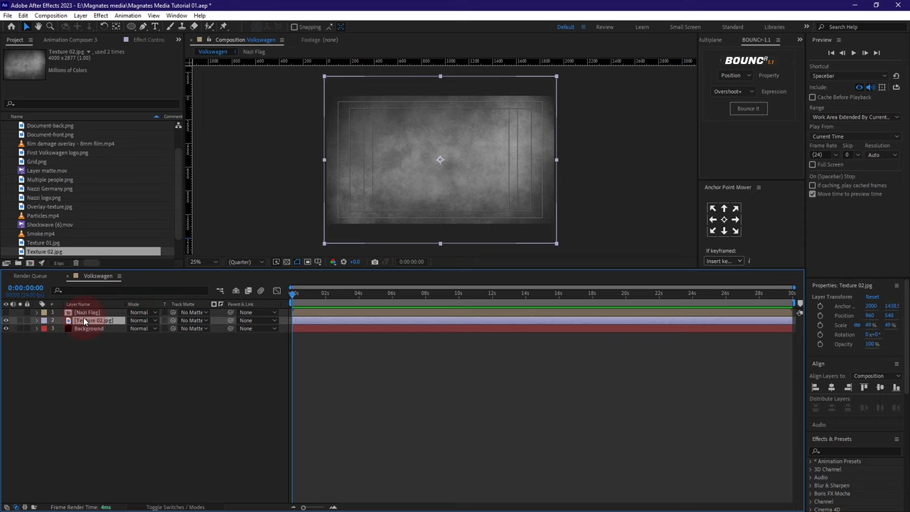
key(ctrl+space)
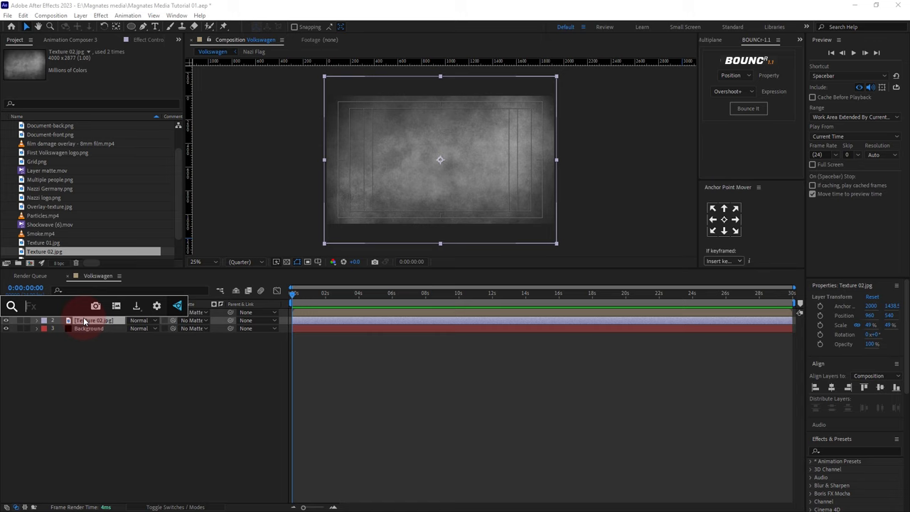
text(level)
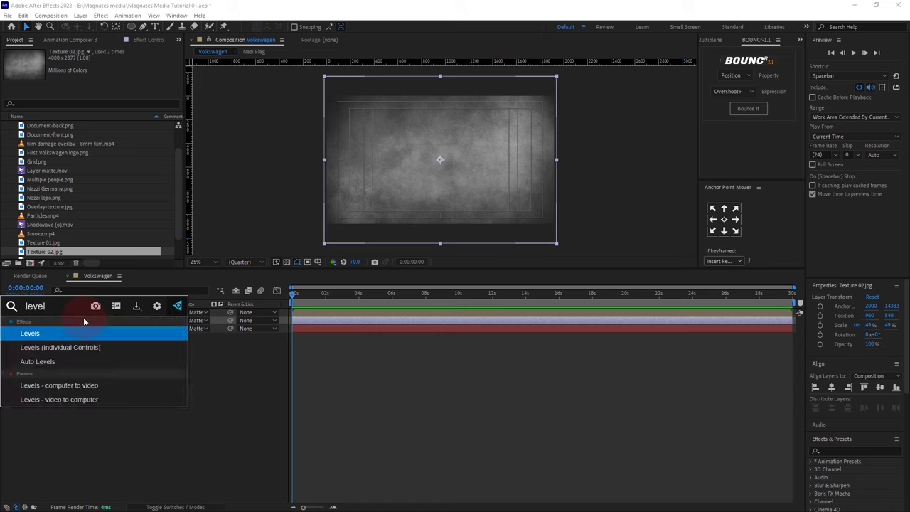
key(Return)
drag(92, 125, 47, 123)
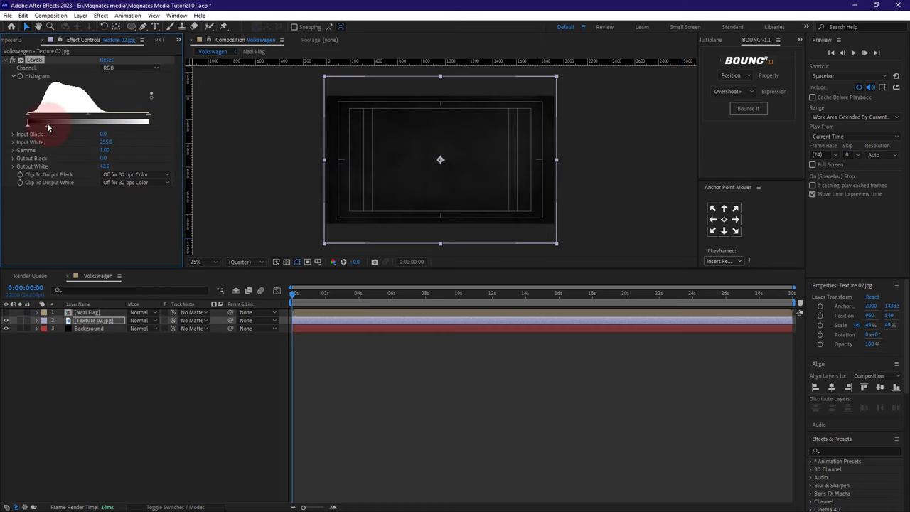
click(451, 171)
click(6, 313)
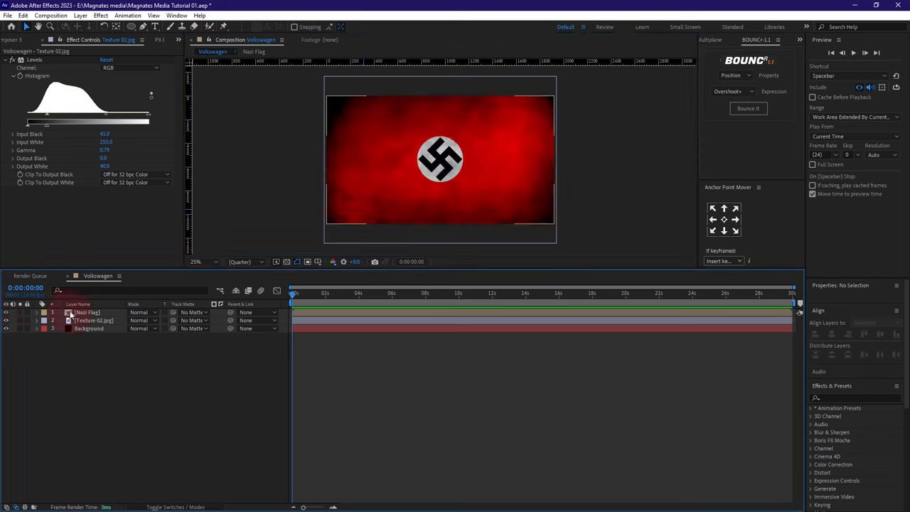
- Draw a closed, roughly oval mask around the central emblem on the Nazi Flag layer with the Pen tool
click(91, 313)
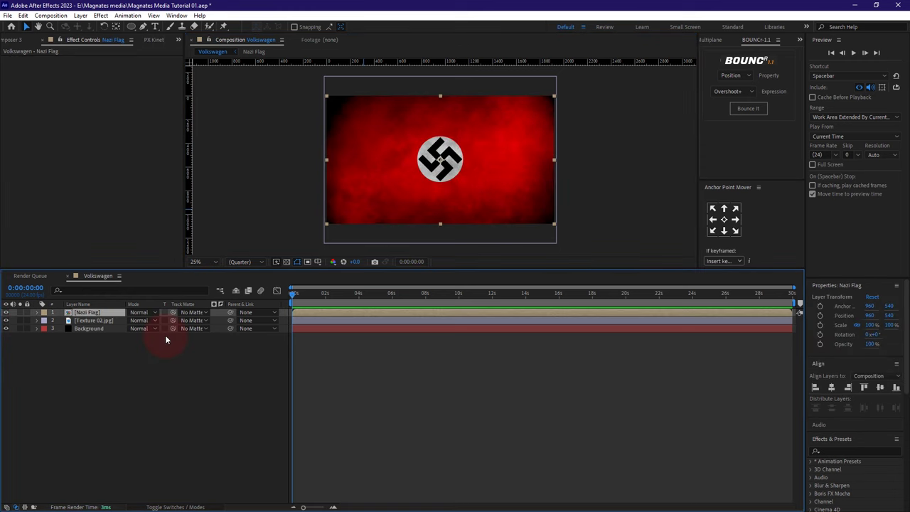
key(s)
click(143, 27)
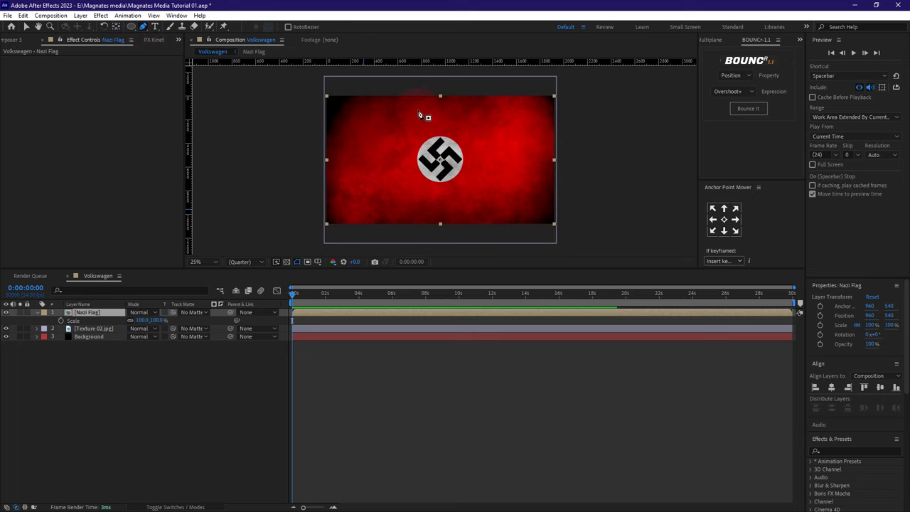
click(418, 111)
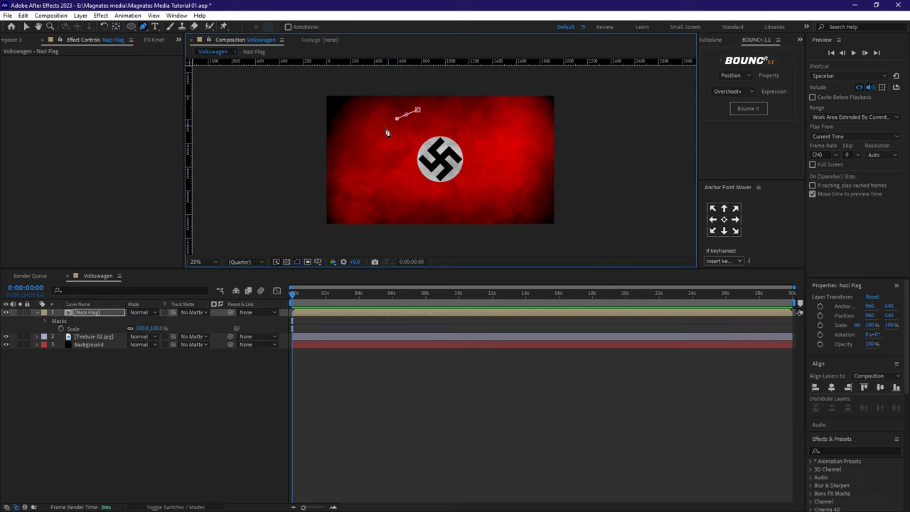
click(385, 127)
click(382, 138)
click(376, 151)
click(377, 167)
click(380, 178)
click(389, 187)
click(394, 195)
click(405, 201)
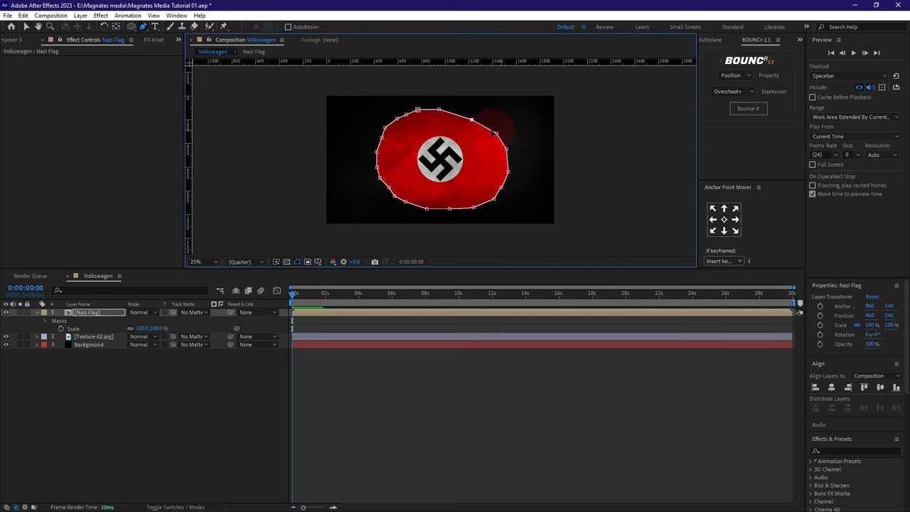
- Shrink the path of Mask 1 on the Nazi Flag layer evenly around the emblem
click(44, 321)
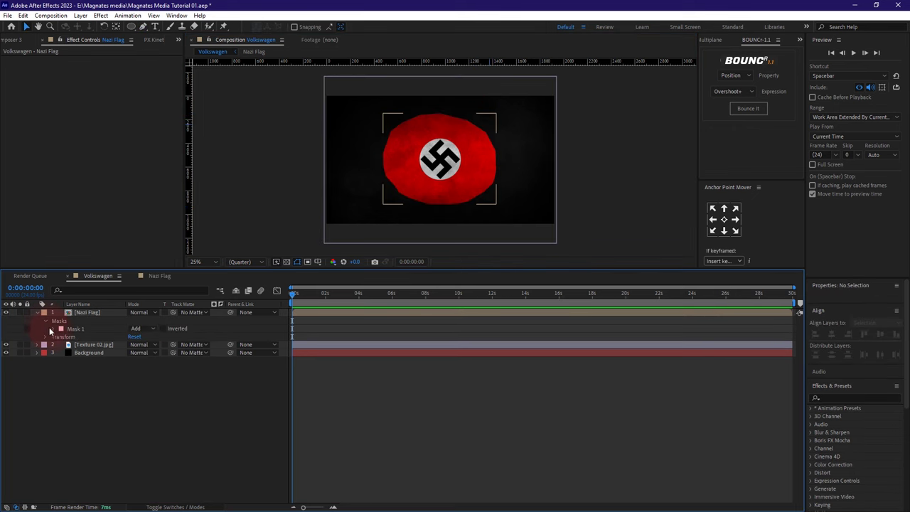
click(53, 328)
click(87, 337)
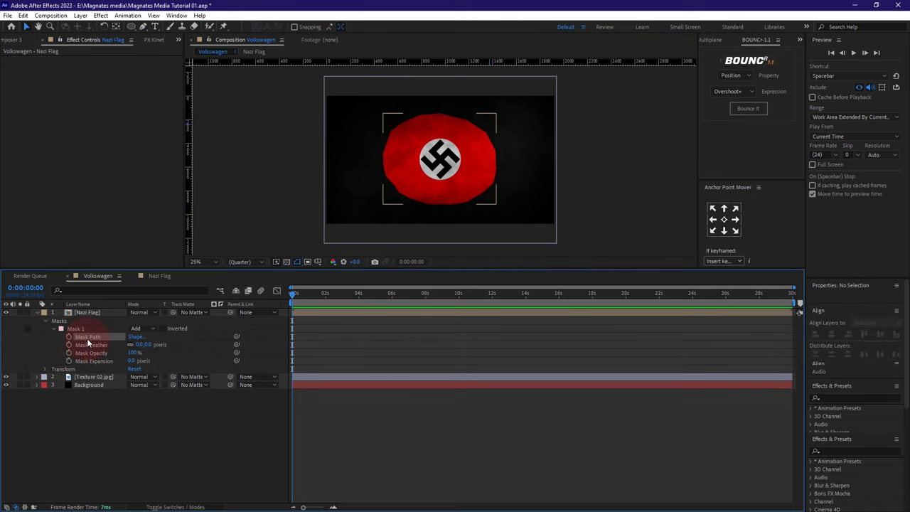
click(493, 186)
double_click(493, 186)
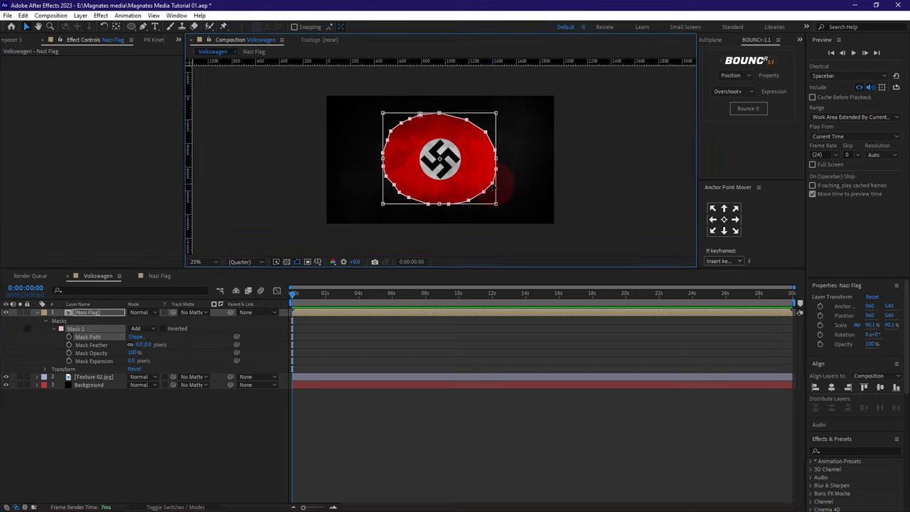
drag(496, 204, 488, 198)
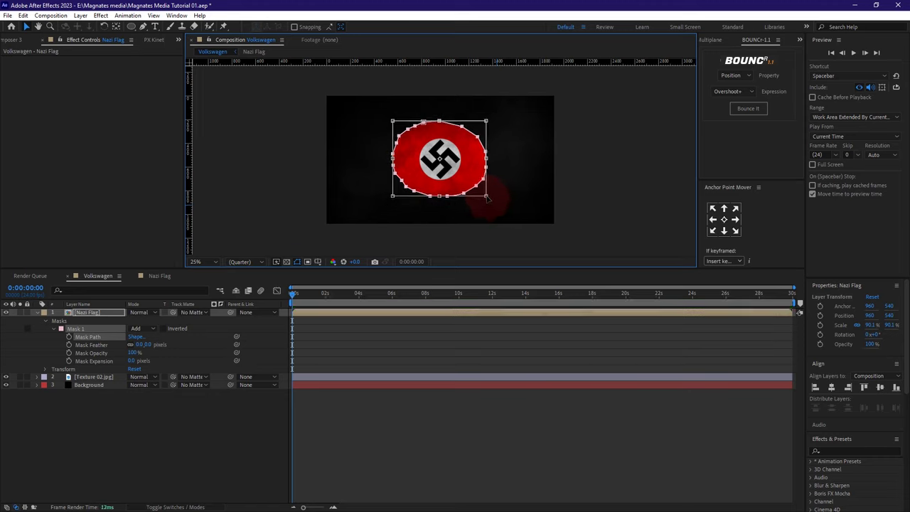
- Set the Mask Feather of Mask 1 on the Nazi Flag layer to about 305 pixels
click(90, 316)
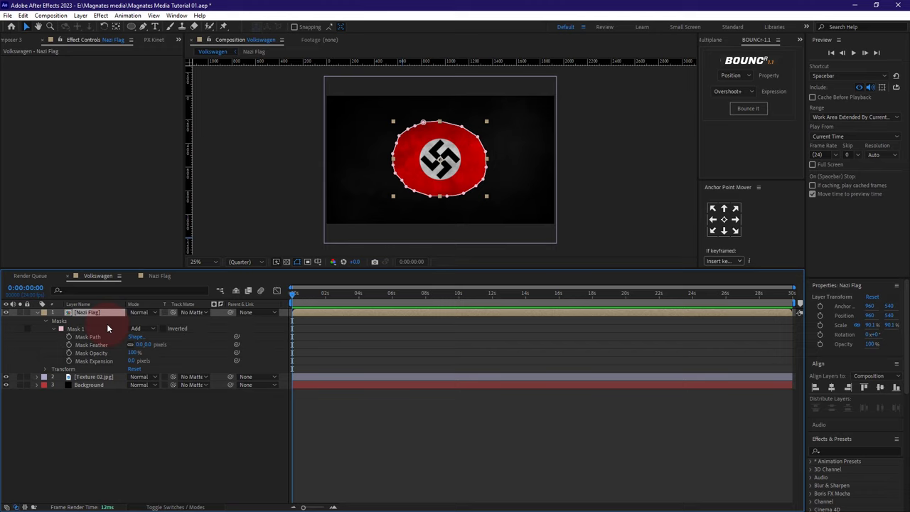
click(148, 344)
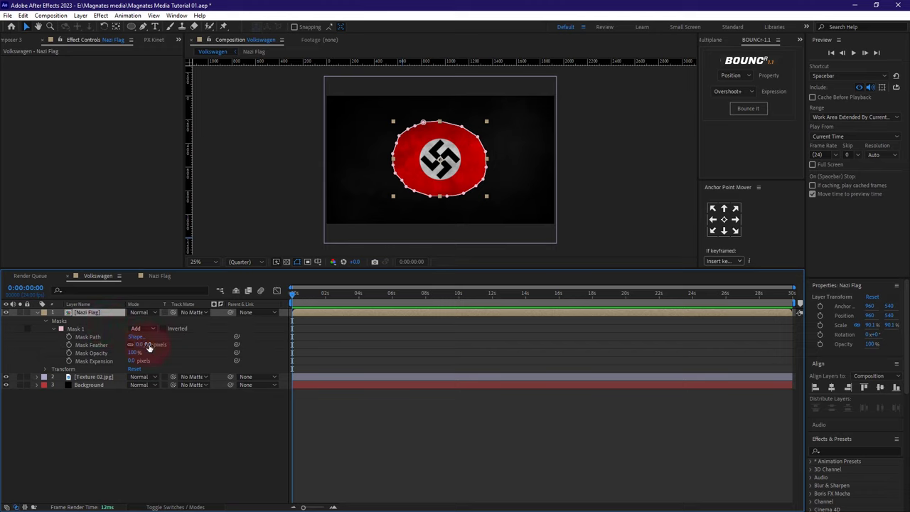
drag(148, 347, 283, 338)
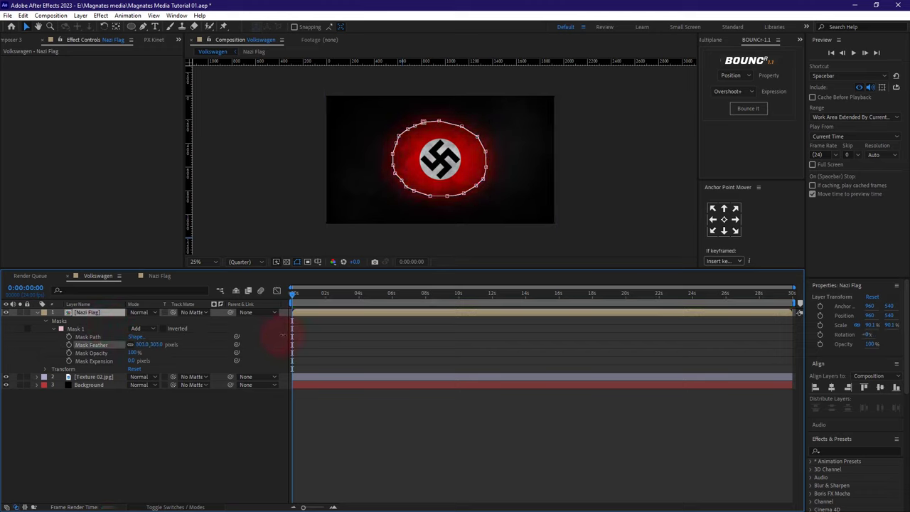
click(245, 408)
- Play the composition up to 0:00:04:15 and turn the Nazi Flag layer into a 3D layer
key(space)
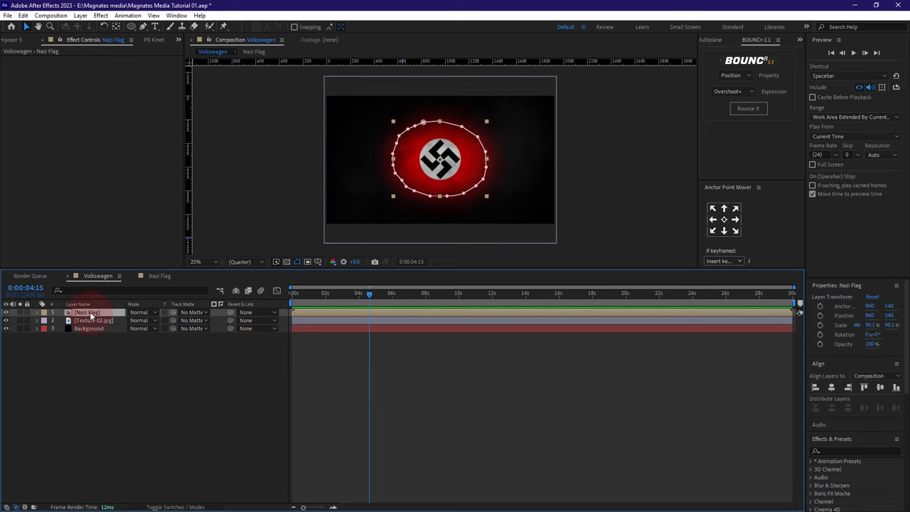
click(176, 507)
click(180, 313)
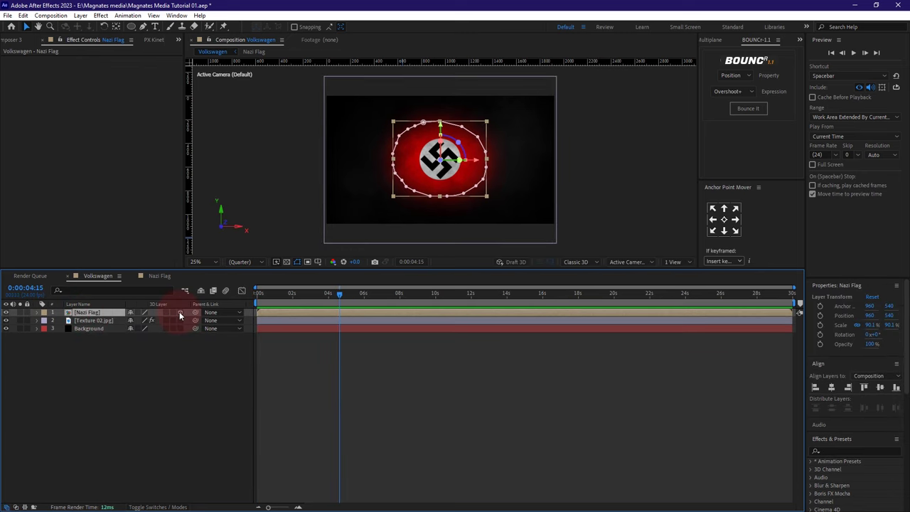
click(350, 313)
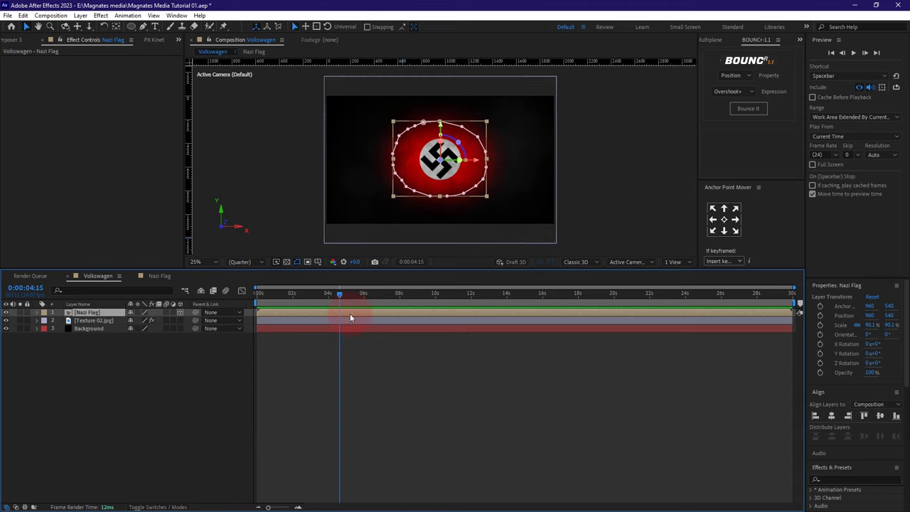
- Add a Position keyframe to the Nazi Flag layer at 0:00:04:15
click(98, 317)
key(p)
click(61, 320)
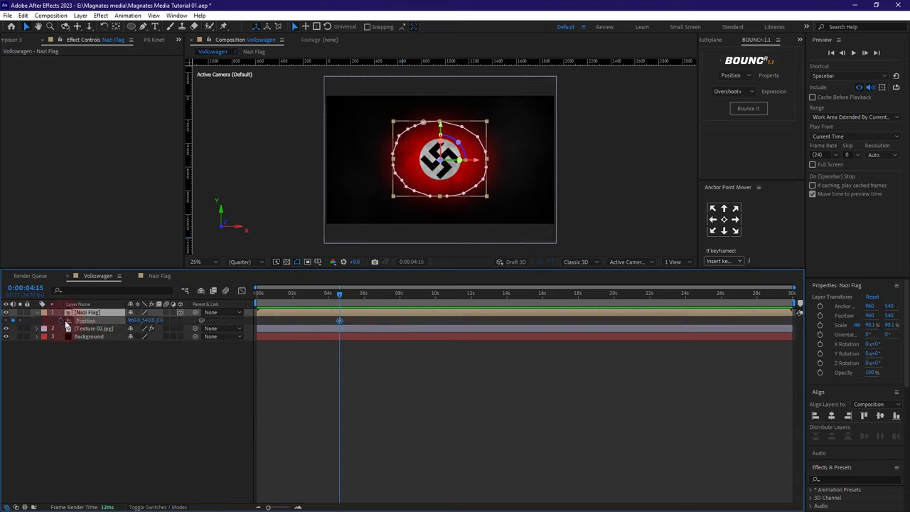
- Keyframe the Nazi Flag layer's Z position at about 2800 at 0:00:00:01 and preview the push-in animation
click(340, 296)
drag(341, 298, 258, 306)
mouse_move(157, 320)
mouse_down()
mouse_move(792, 305)
mouse_move(433, 305)
mouse_move(164, 324)
mouse_up()
click(164, 322)
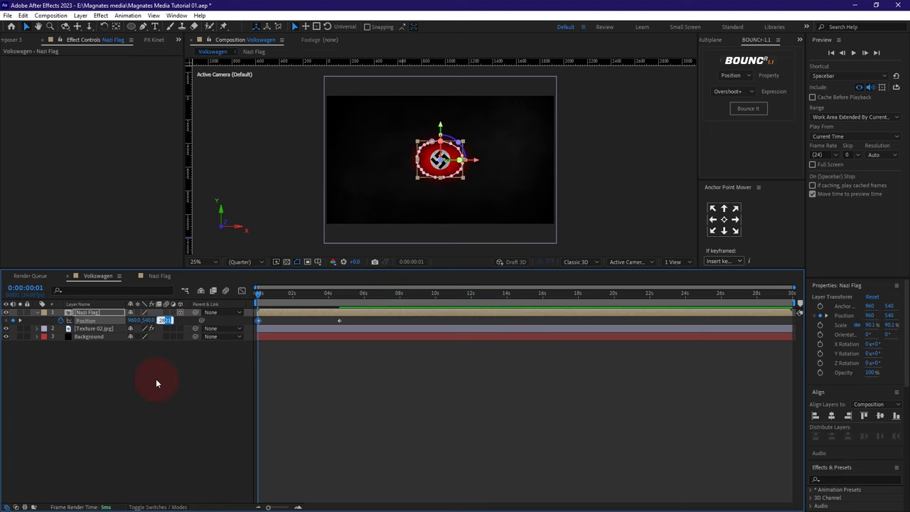
click(156, 379)
key(space)
key(space)
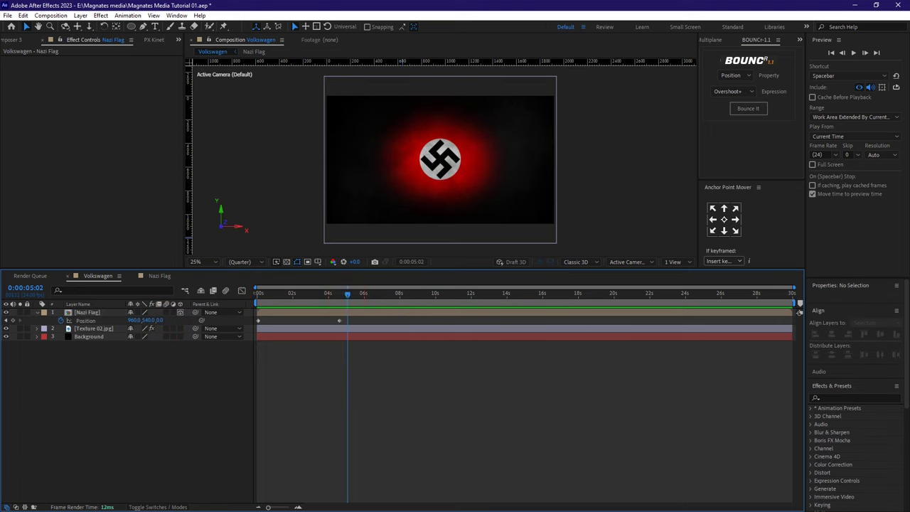
- Add Position keyframes to the Nazi Flag layer at 0:00:02:16 and 0:00:02:12
key(alt+Tab)
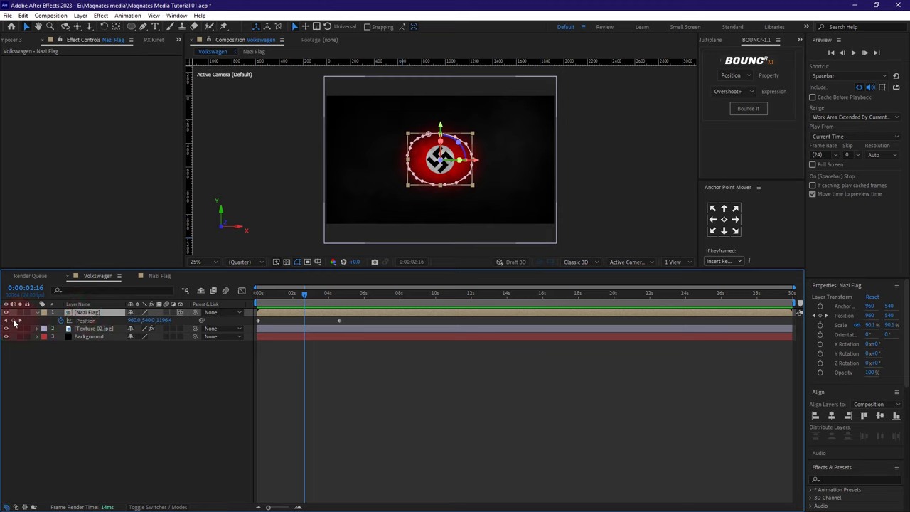
click(13, 320)
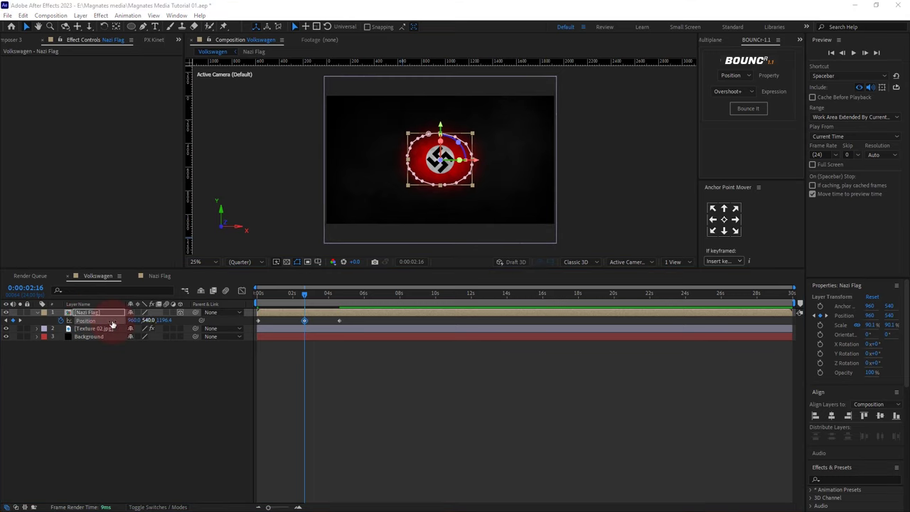
drag(40, 289, 36, 289)
click(25, 406)
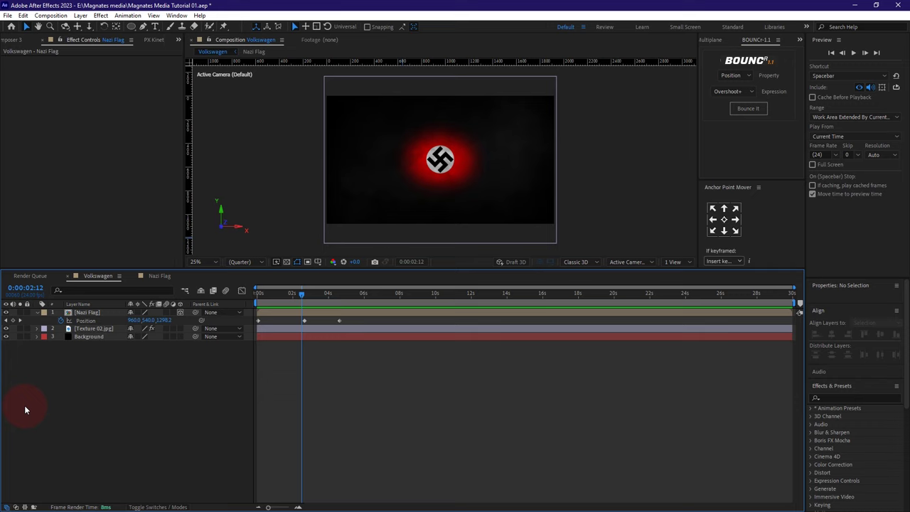
drag(256, 506, 285, 507)
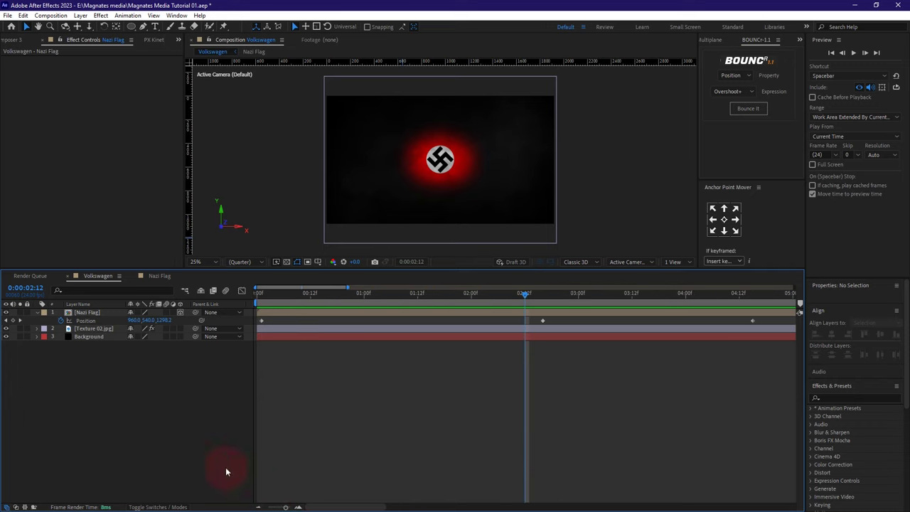
- Copy the Nazi Flag layer's Z position from 0:00:04:00, about 381.8, into its Position keyframe at 0:00:02:16 and preview the animation
drag(344, 296, 417, 298)
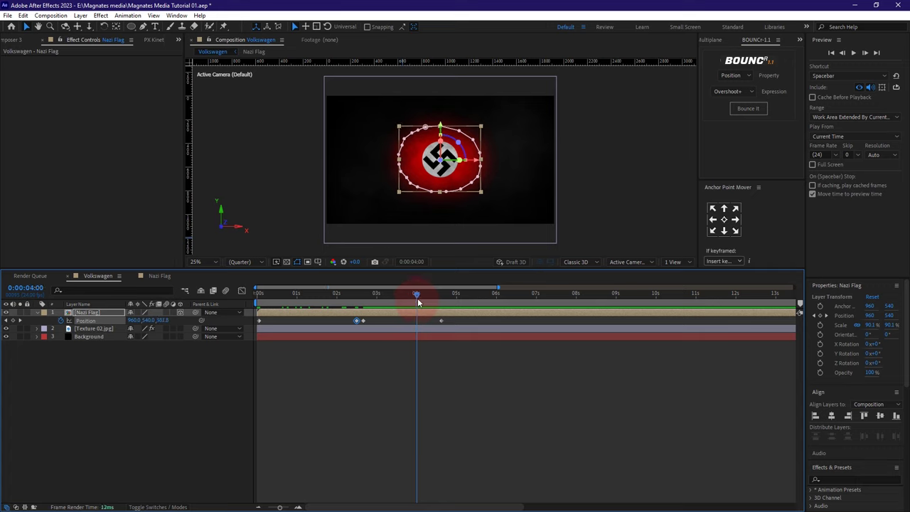
click(119, 391)
drag(158, 321, 163, 322)
click(162, 320)
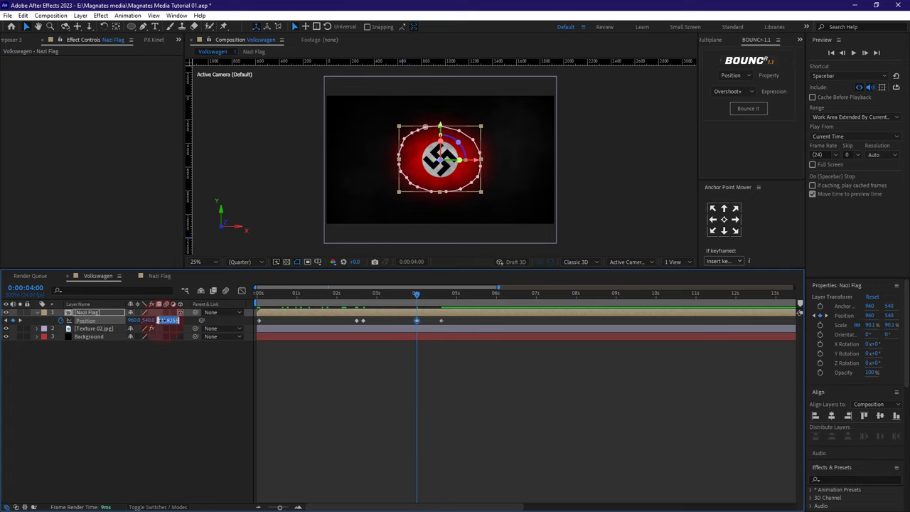
right_click(163, 321)
click(194, 352)
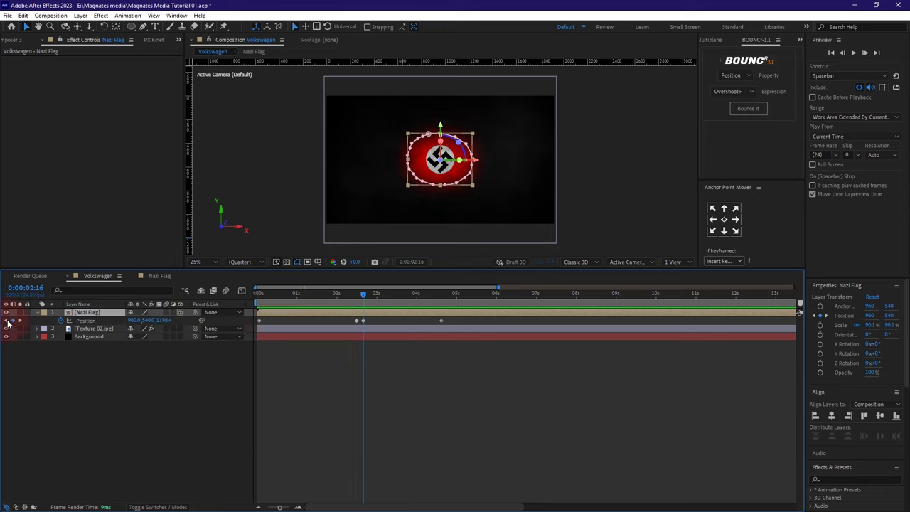
click(363, 321)
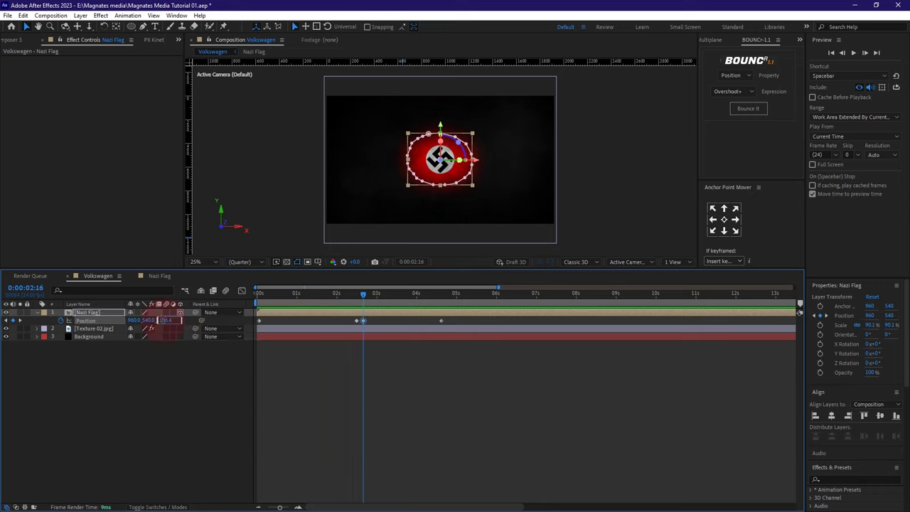
drag(362, 294, 352, 295)
key(space)
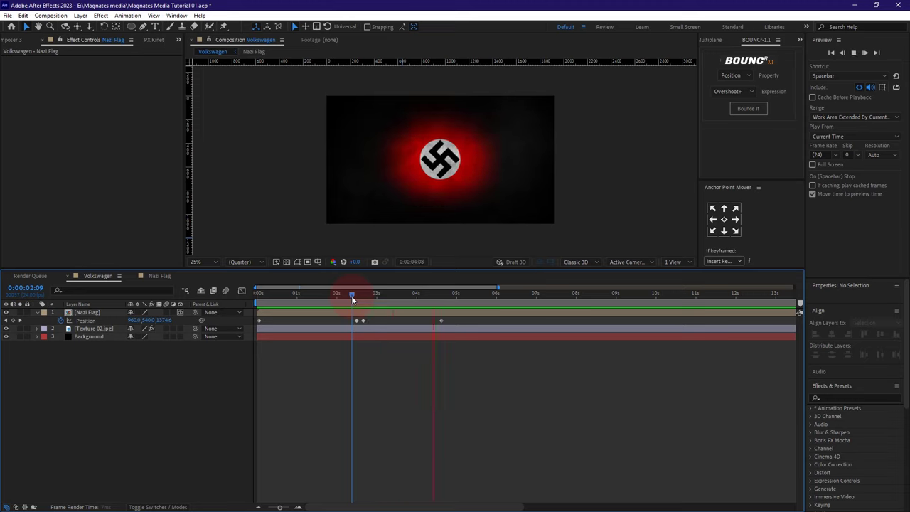
key(space)
- Apply Easy Ease to all four Position keyframes of the Nazi Flag layer
click(355, 320)
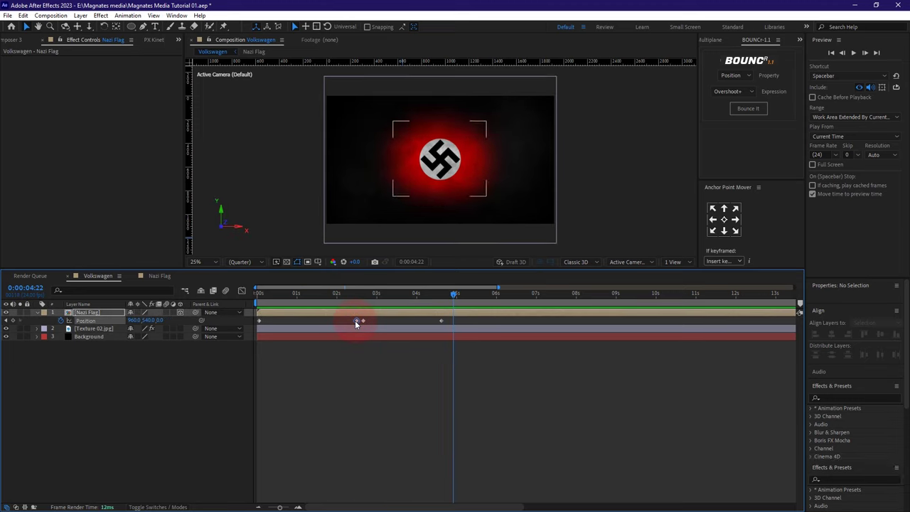
drag(469, 318, 256, 323)
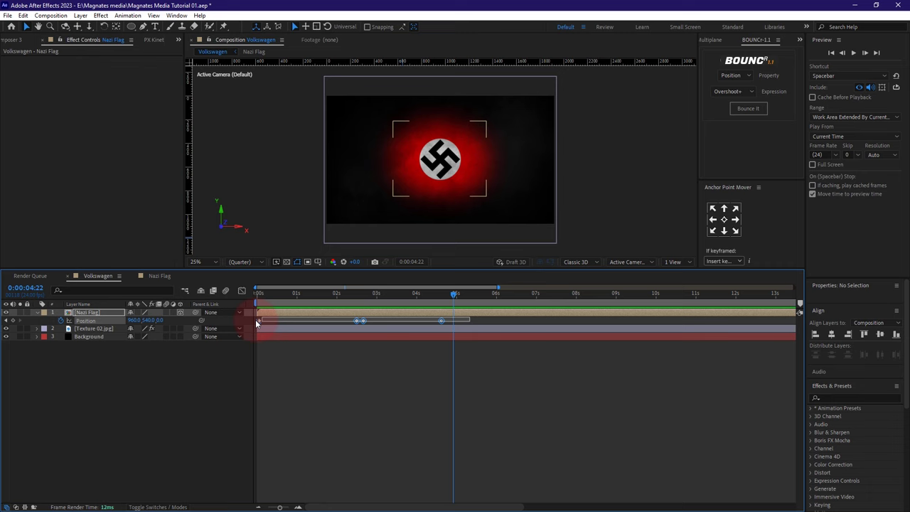
right_click(359, 321)
mouse_move(419, 461)
click(470, 458)
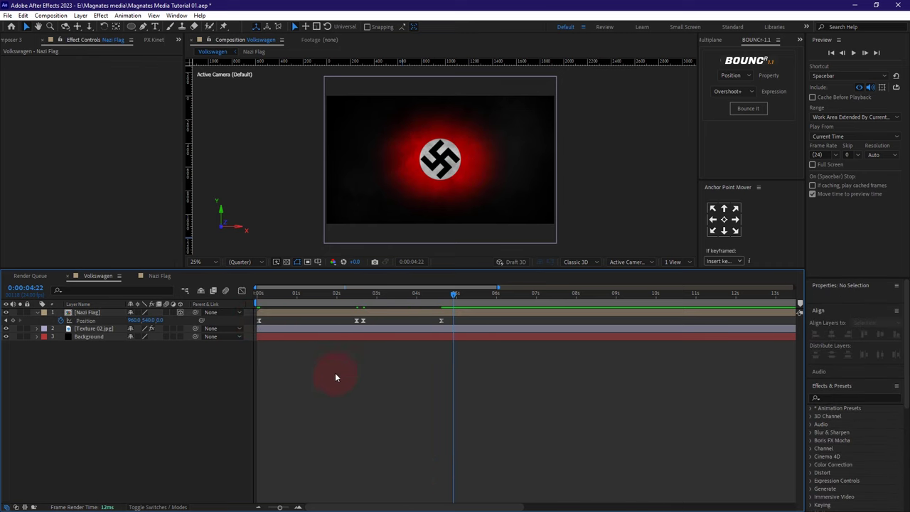
click(358, 322)
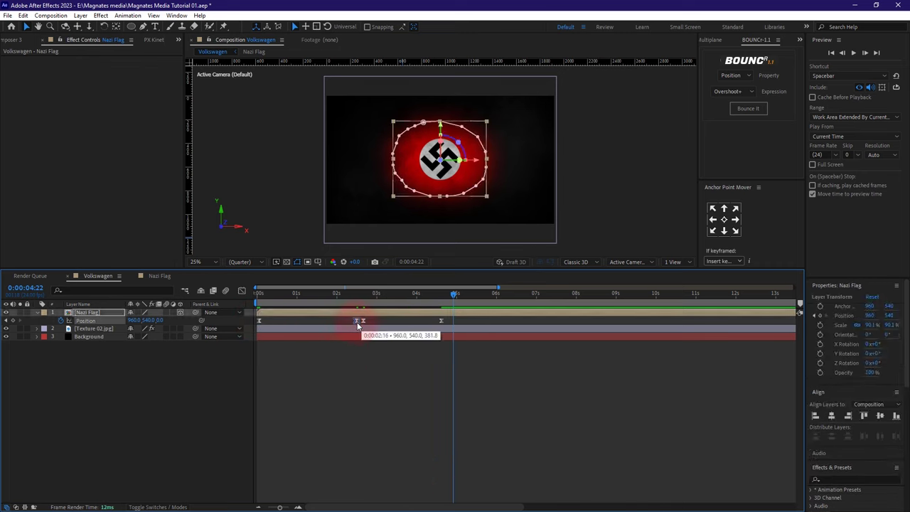
right_click(357, 323)
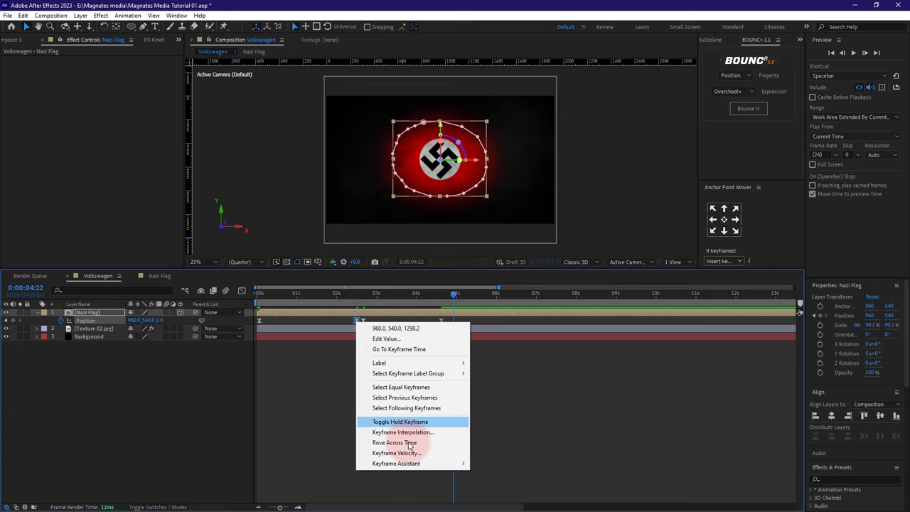
click(325, 384)
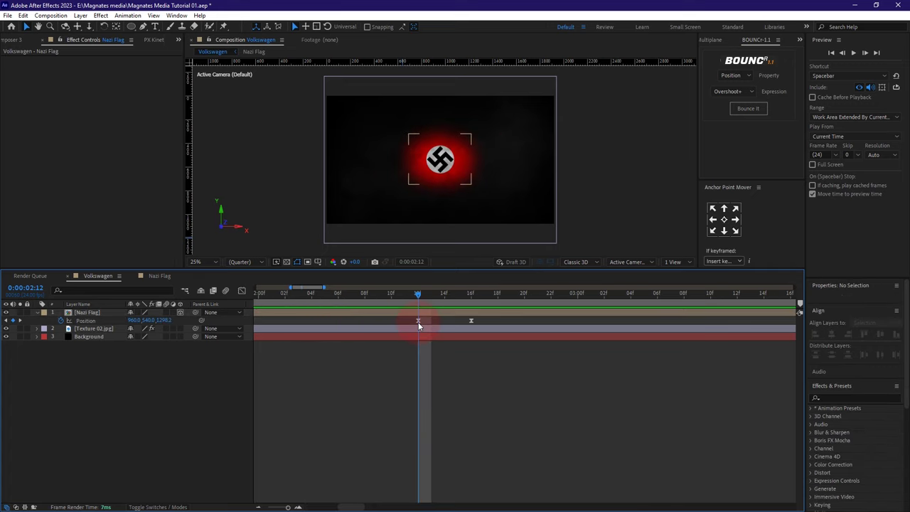
click(414, 297)
click(418, 321)
click(472, 320)
key(Delete)
click(419, 298)
key(ctrl+z)
- In the Graph Editor, reshape the Nazi Flag layer's Position speed curves so both moves peak early and slow down gradually
key(minus)
key(minus)
key(minus)
drag(419, 295, 331, 295)
drag(512, 323, 254, 321)
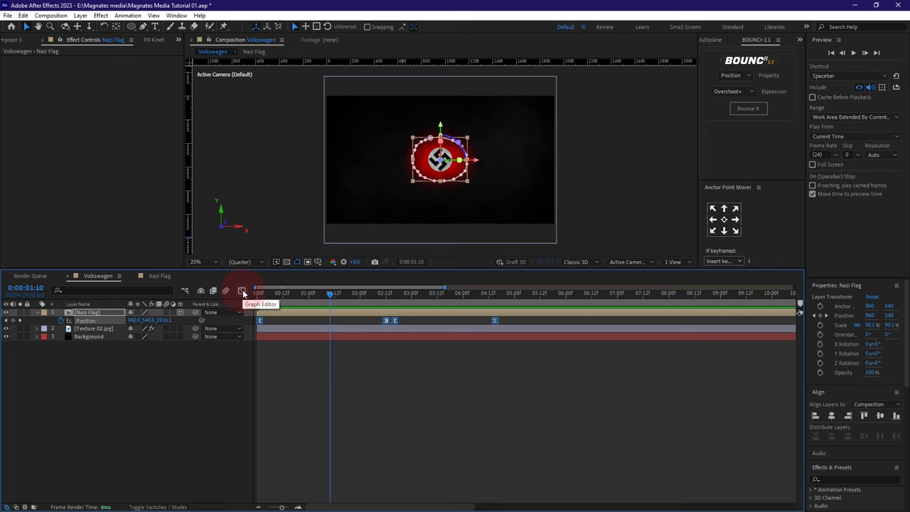
click(242, 292)
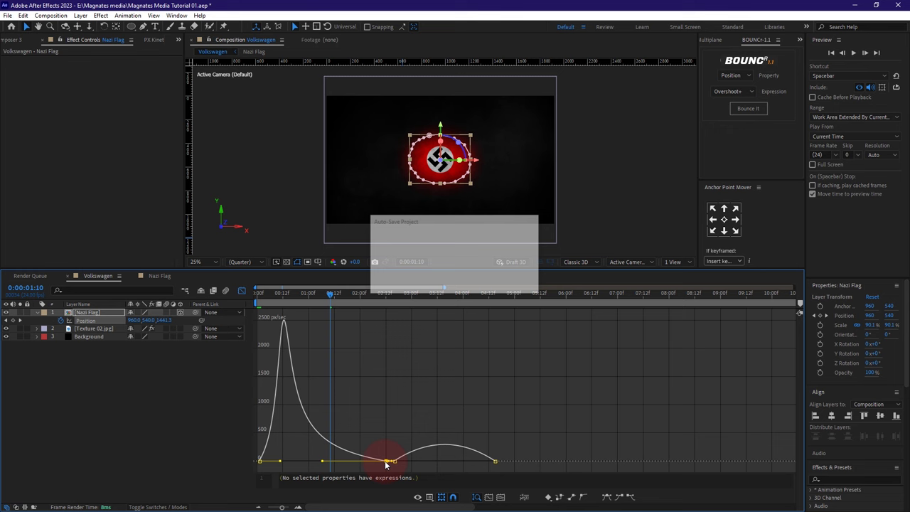
scroll(387, 462, up, 5)
scroll(387, 462, down, 4)
drag(387, 461, 389, 438)
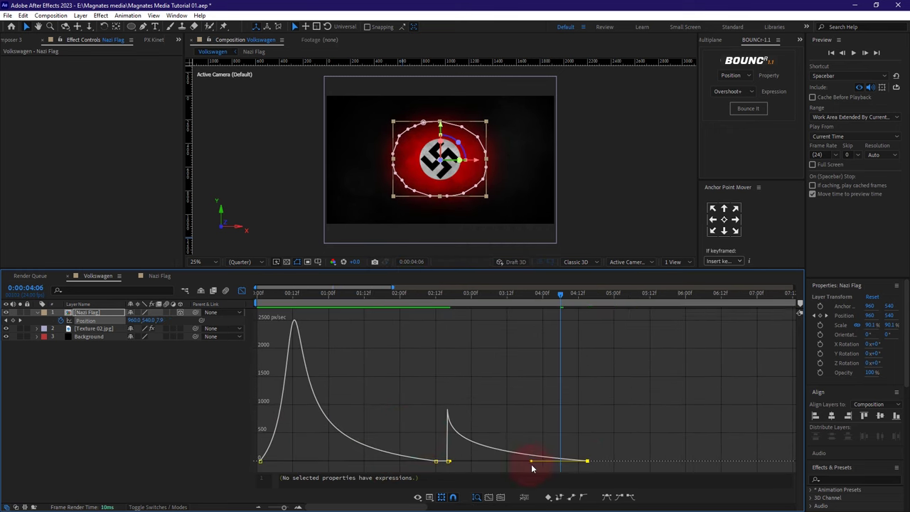
click(437, 460)
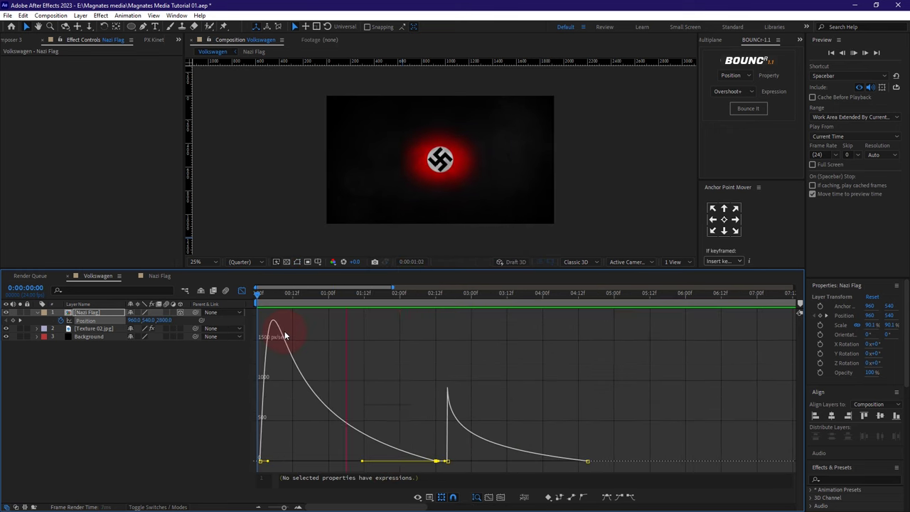
click(356, 459)
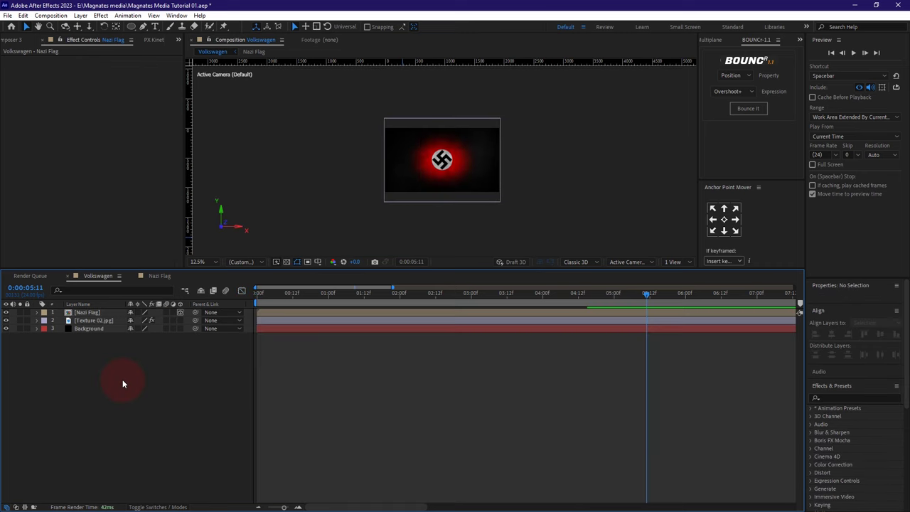
- Add Document-back.png and Document-front.png from the Assets folder to the Volkswagen composition above the Nazi Flag layer
click(179, 40)
click(188, 51)
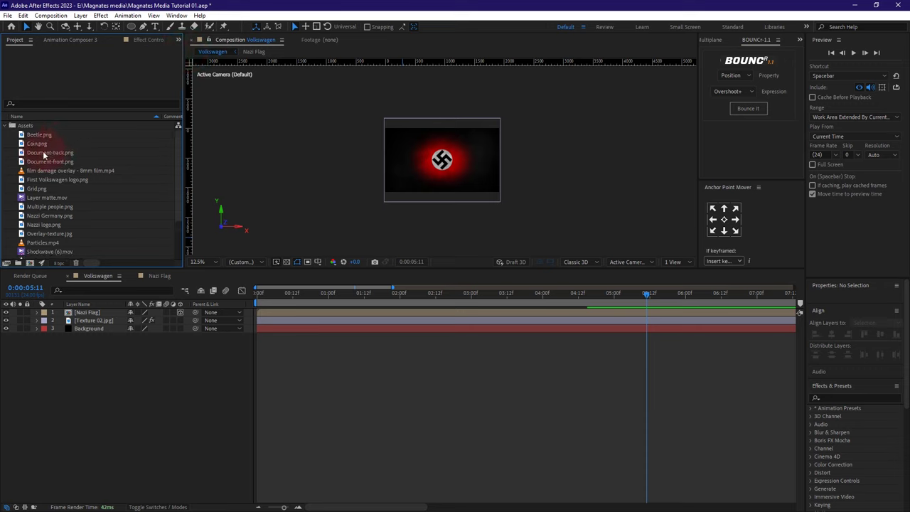
click(44, 153)
shift+click(45, 162)
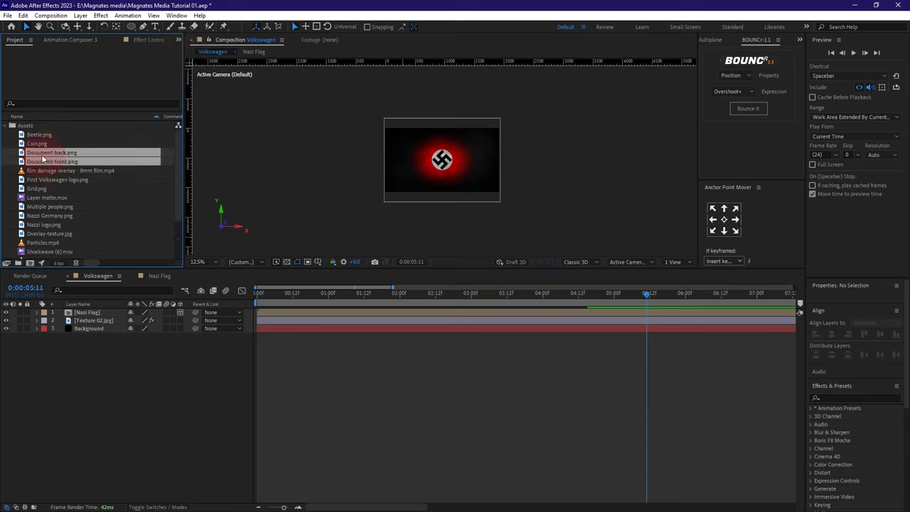
drag(43, 158, 64, 314)
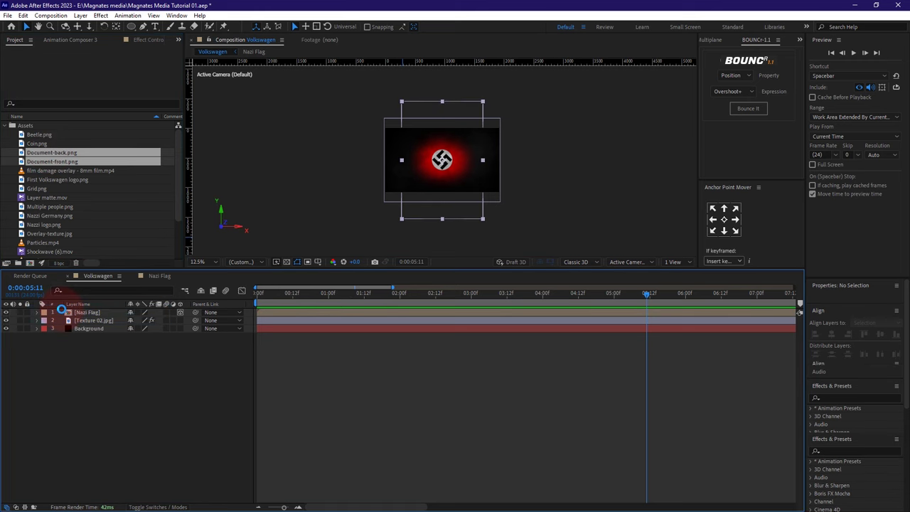
- Create a null object and parent both document layers to it
click(81, 15)
mouse_move(98, 27)
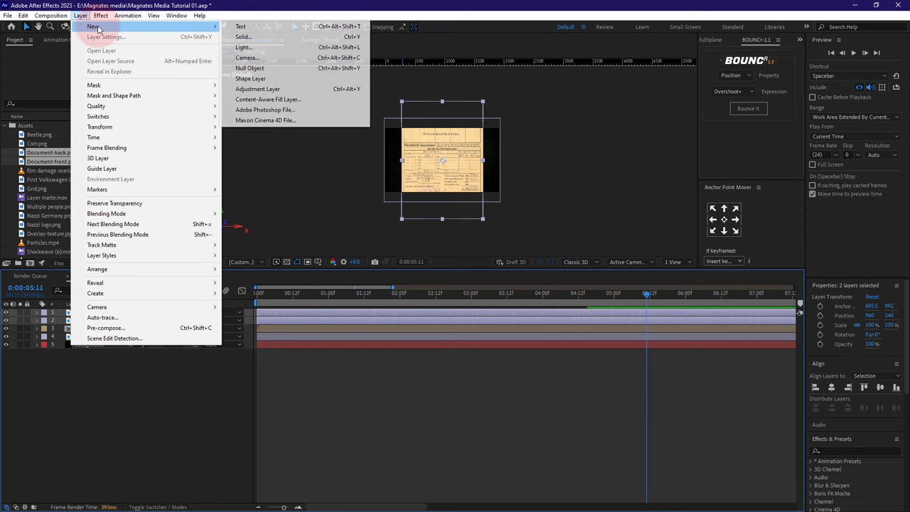
click(251, 68)
click(98, 320)
shift+click(97, 329)
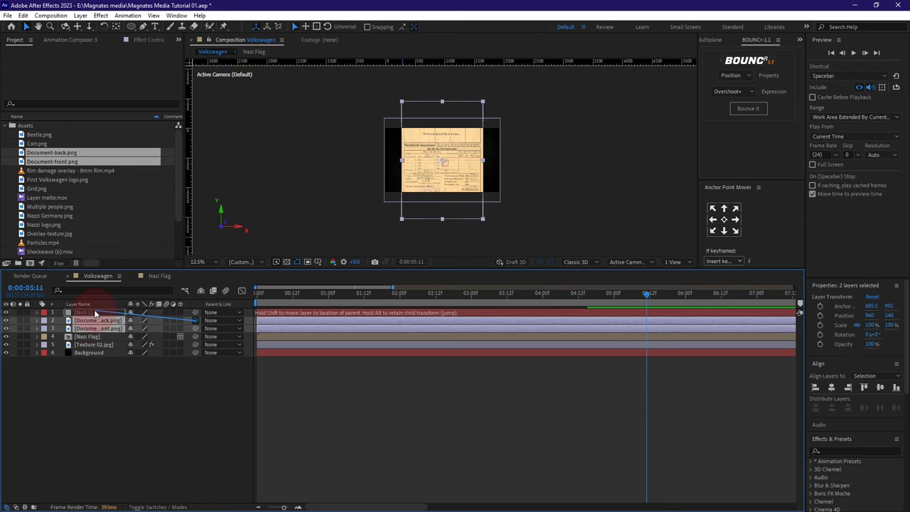
drag(195, 329, 83, 312)
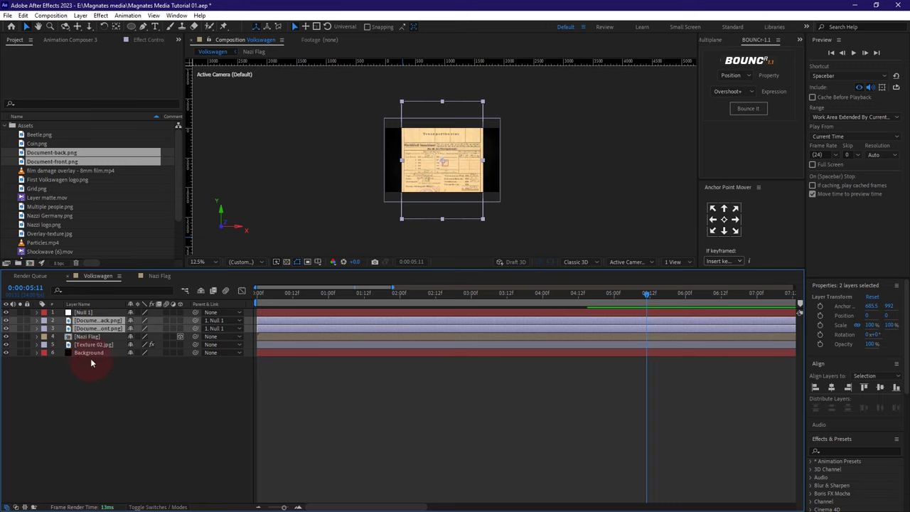
- Scale the null down to 41% so both documents fit within the composition frame
click(89, 313)
key(s)
drag(147, 320, 105, 320)
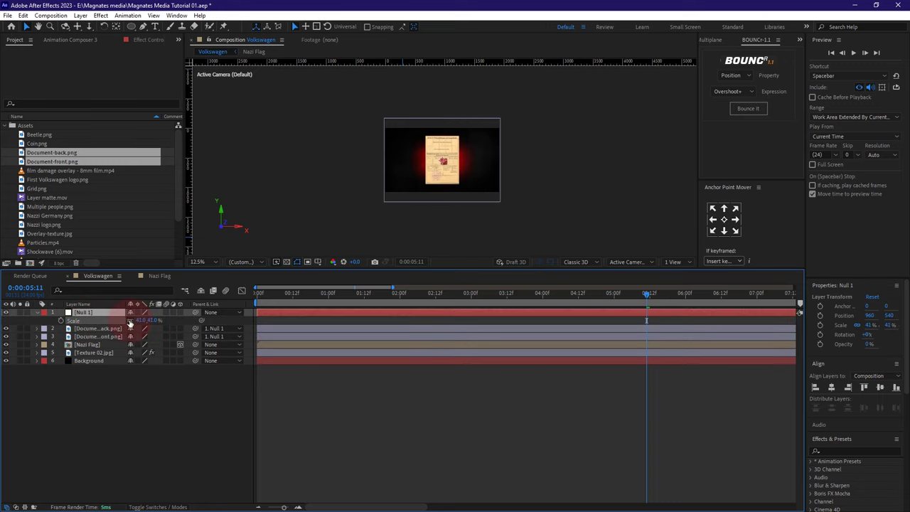
key(period)
click(54, 456)
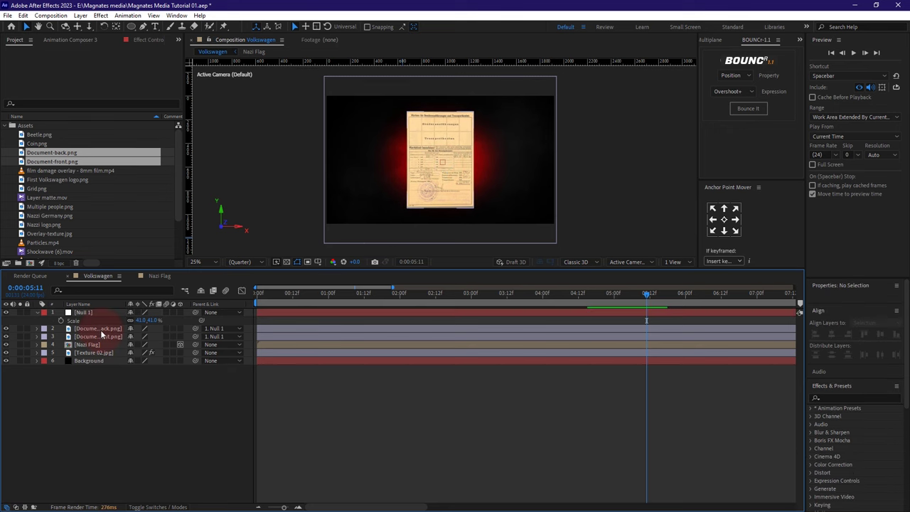
- Stack Document-front above Document-back and fan them apart, rotating the front about -10° on the left and the back 10° on the right
key(r)
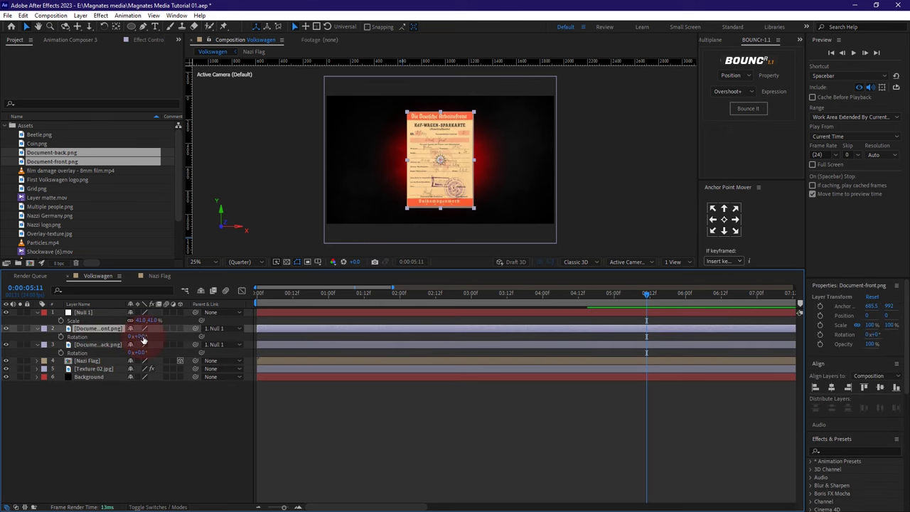
drag(143, 341, 171, 341)
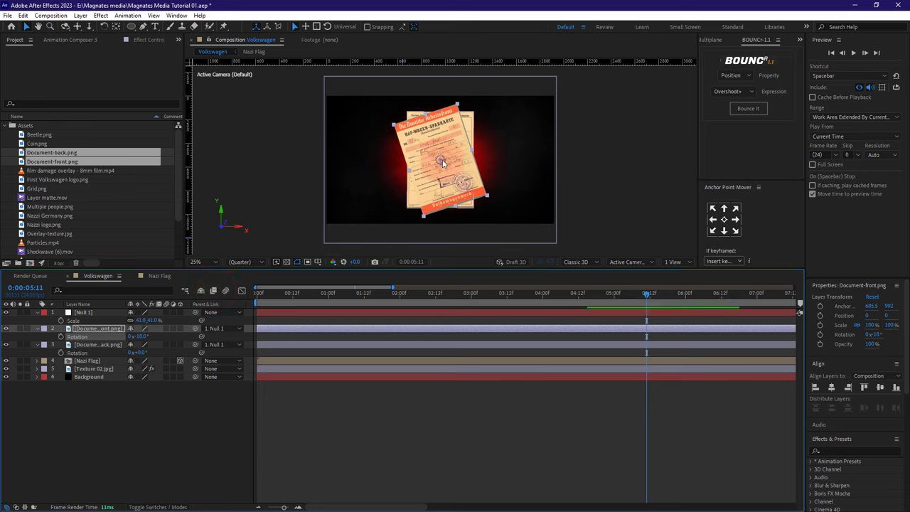
drag(443, 161, 429, 161)
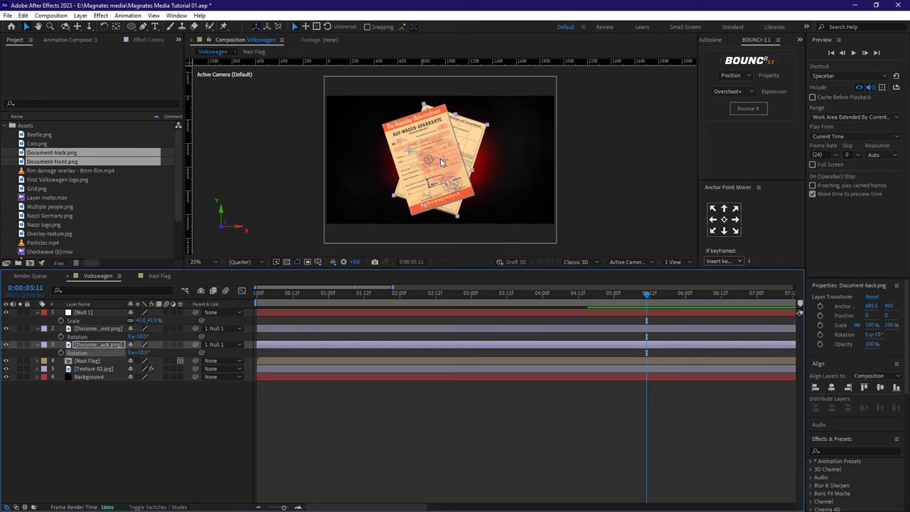
drag(441, 163, 461, 158)
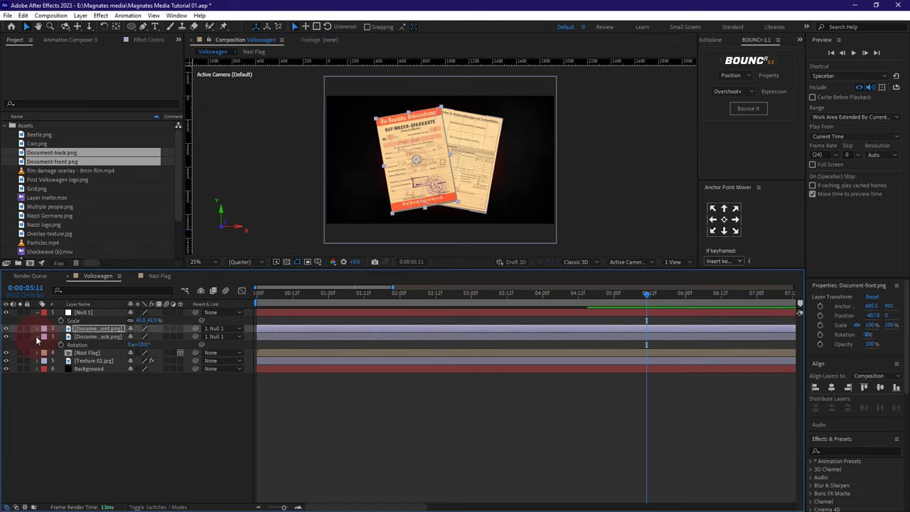
click(37, 338)
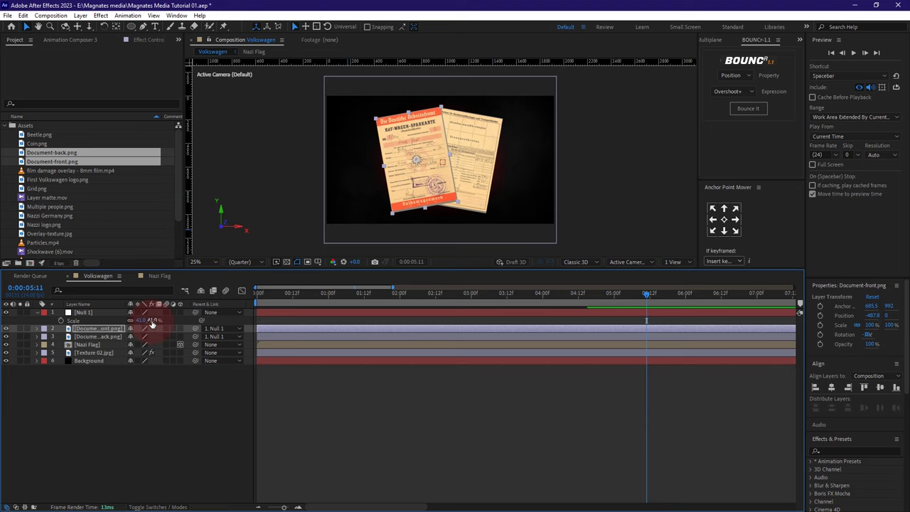
- Set the null's scale to 30% to shrink both documents
drag(151, 324, 143, 324)
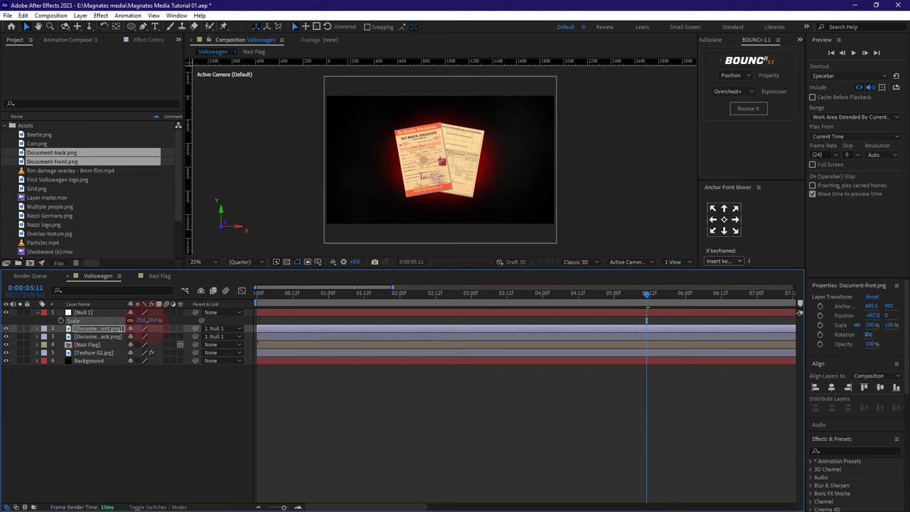
click(150, 321)
text(30)
click(170, 367)
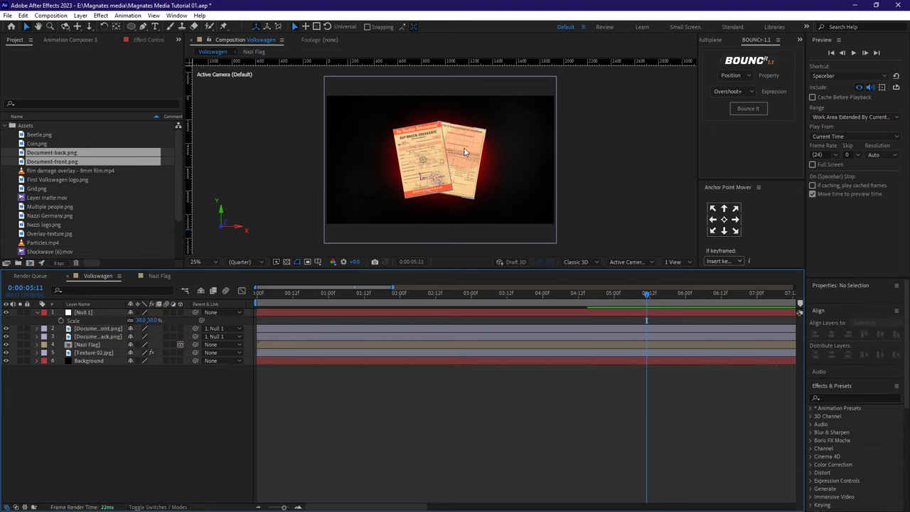
- Rename the null controlling both document layers as Documents
click(83, 312)
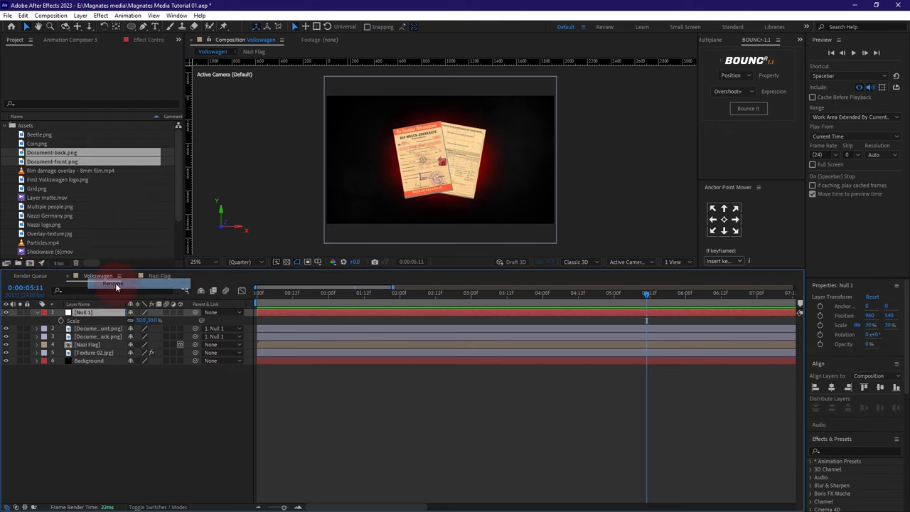
key(Return)
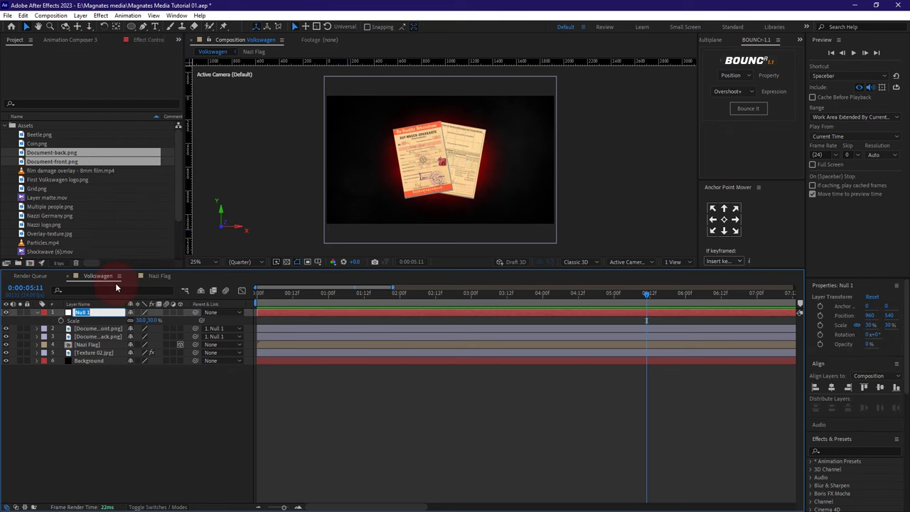
text(Docments)
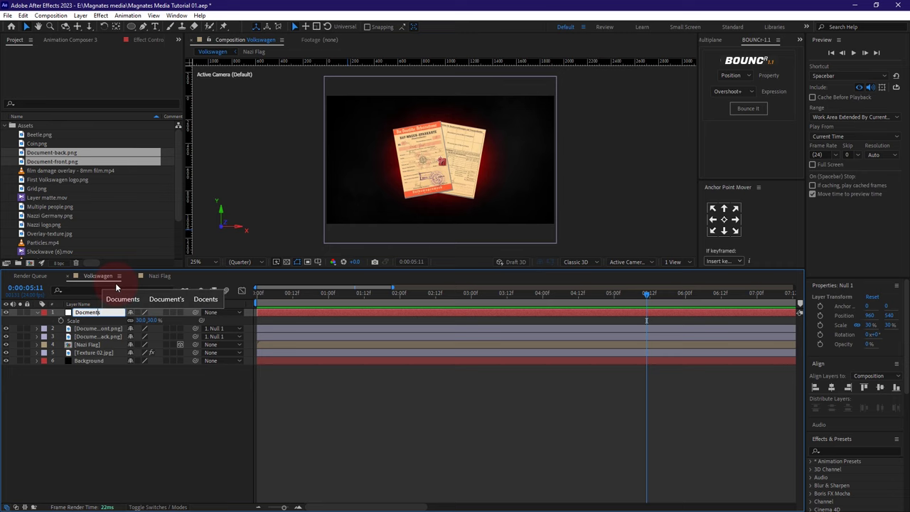
click(415, 342)
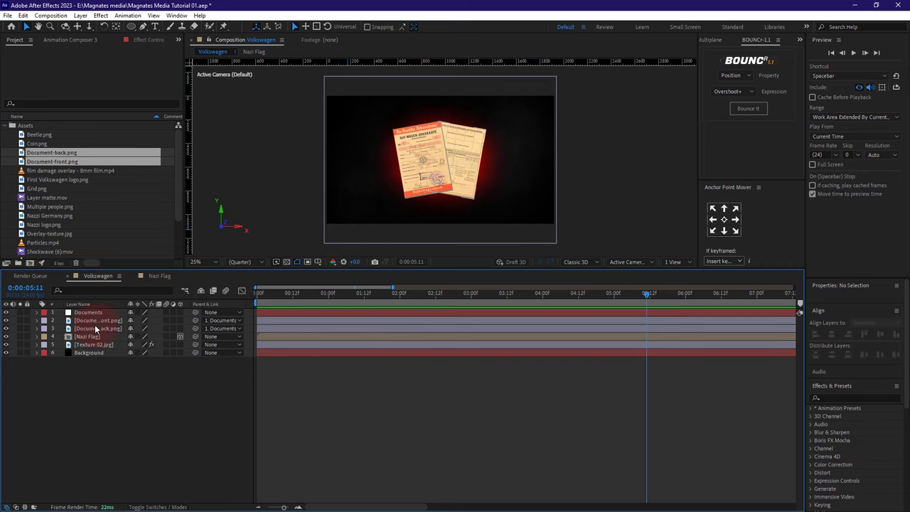
- Set a Position keyframe on the Documents null at 0:00:01:17
click(25, 287)
text(117)
click(82, 402)
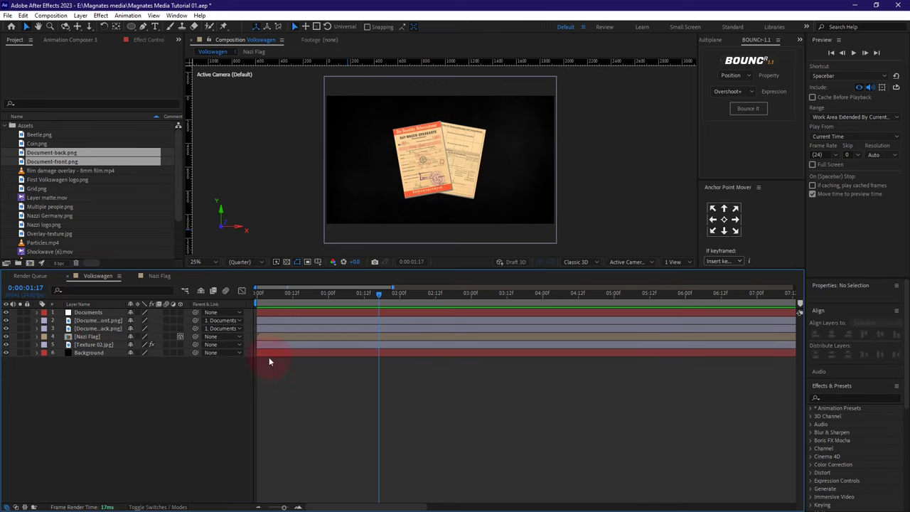
click(87, 337)
click(97, 313)
key(p)
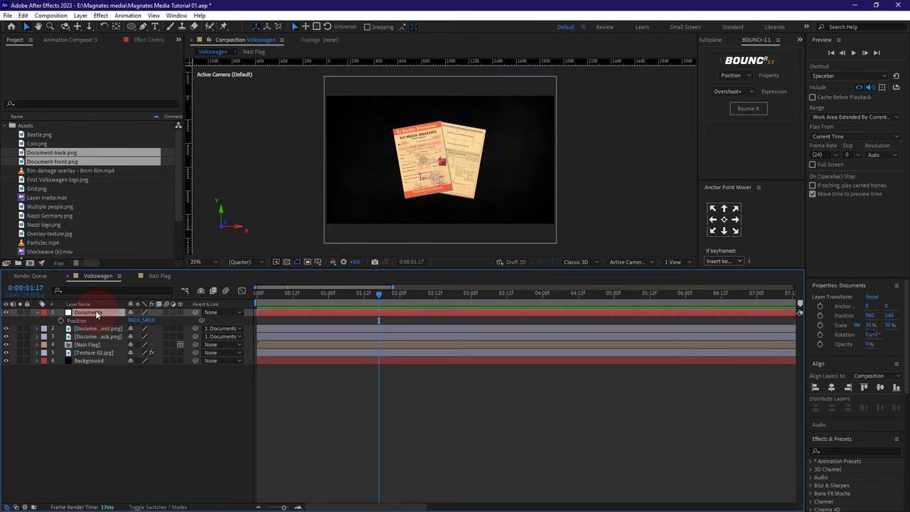
click(60, 321)
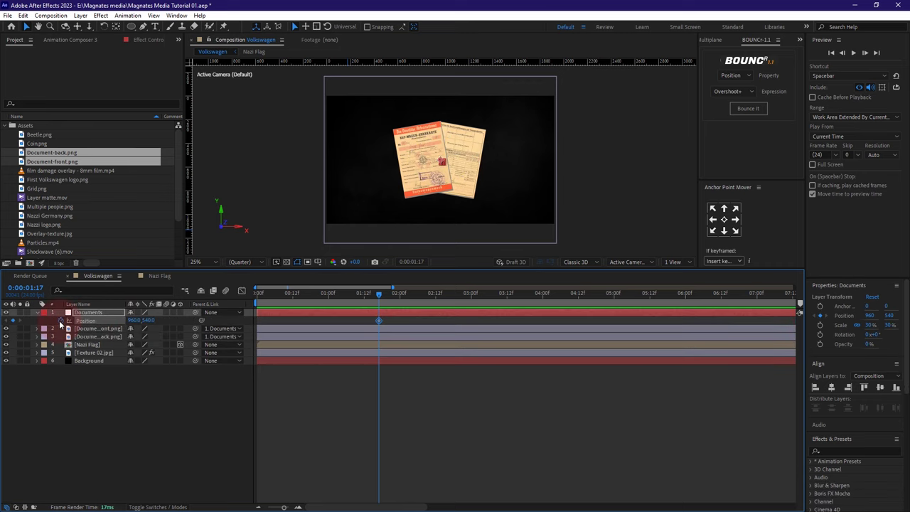
- Add a second Position keyframe to the Documents null at 0:00:02:11, keeping the documents centred
click(27, 288)
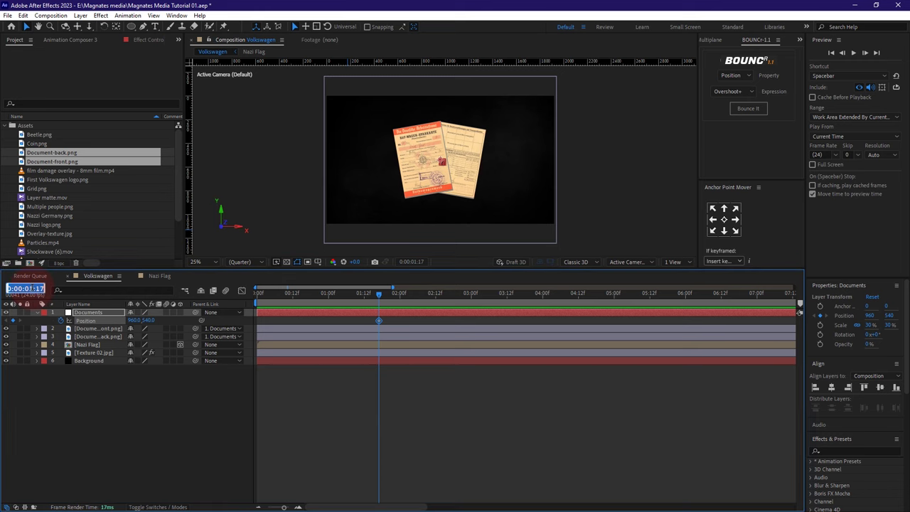
text(211)
click(88, 428)
click(13, 320)
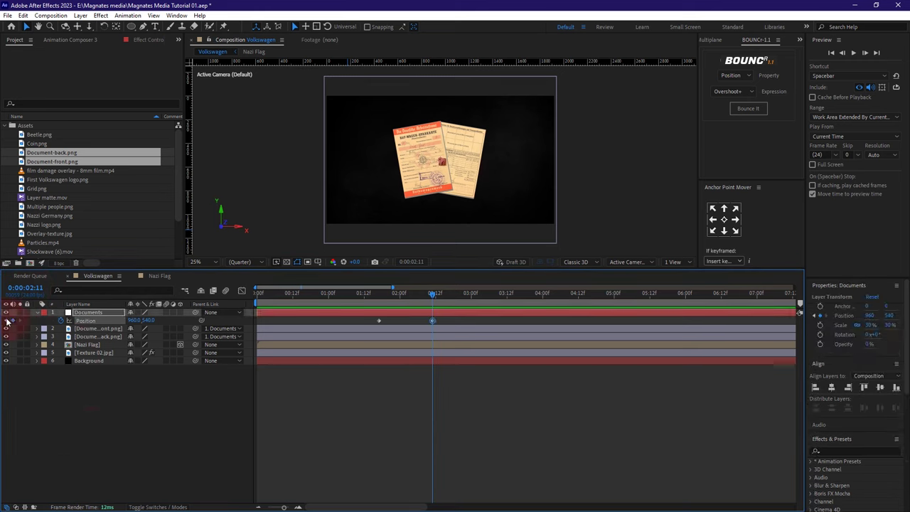
- Set the null's Y position to 1700 at 0:00:01:17, below the frame, and shift the end keyframe to 0:00:04:15
click(9, 321)
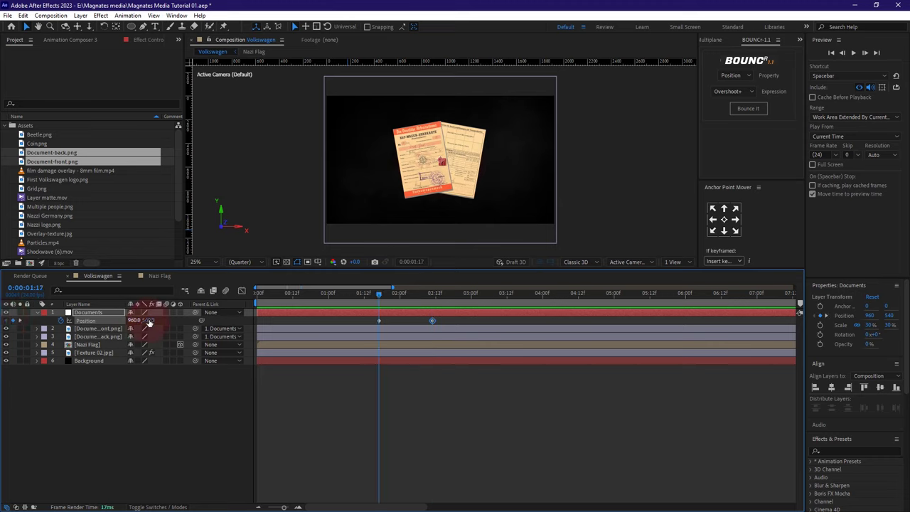
drag(149, 322, 549, 269)
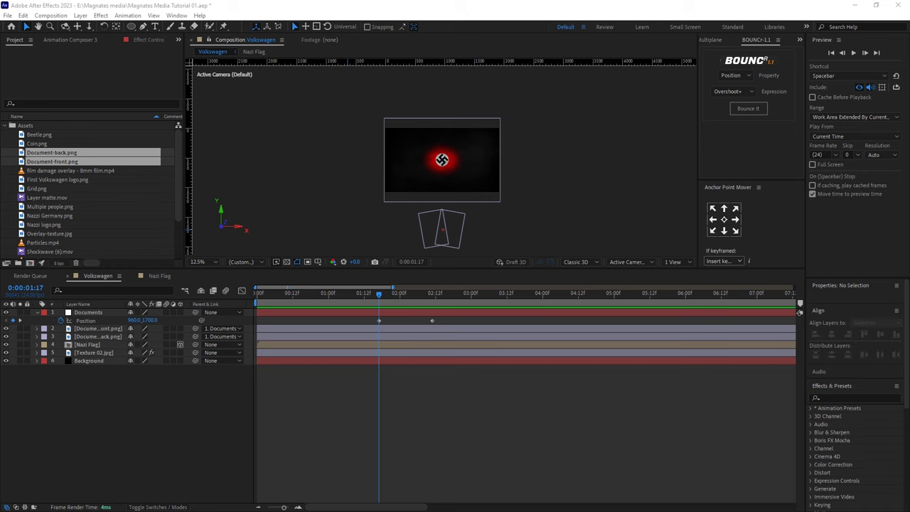
drag(432, 321, 347, 329)
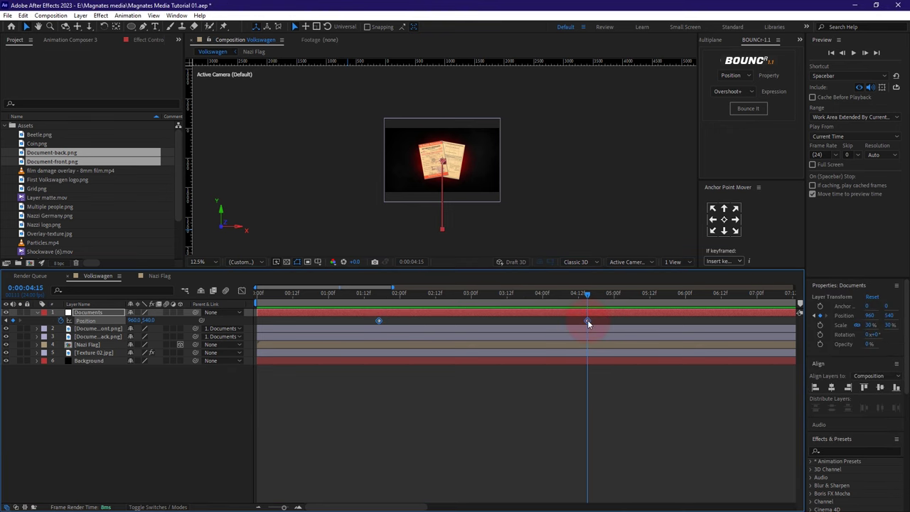
- Apply Easy Ease to both Position keyframes and stretch the last keyframe's speed handle back to the first for a fast start and slow stop
right_click(587, 320)
mouse_move(658, 462)
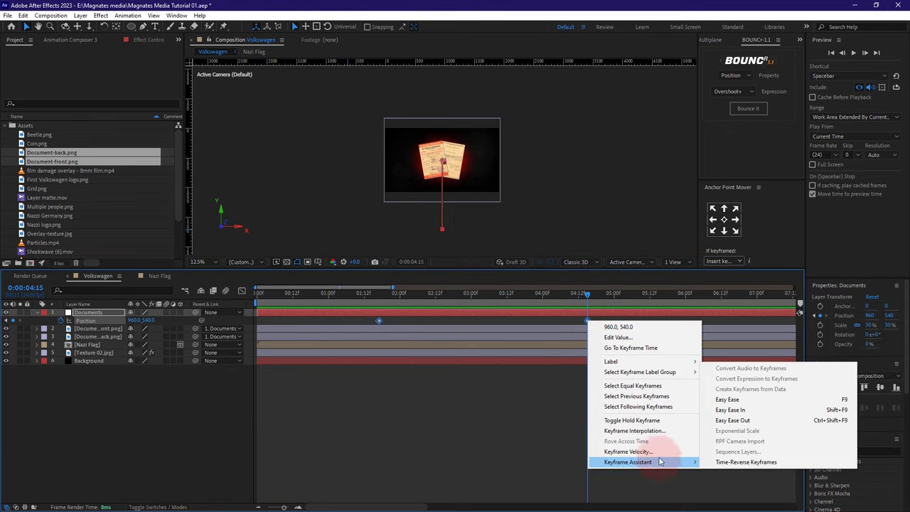
click(740, 400)
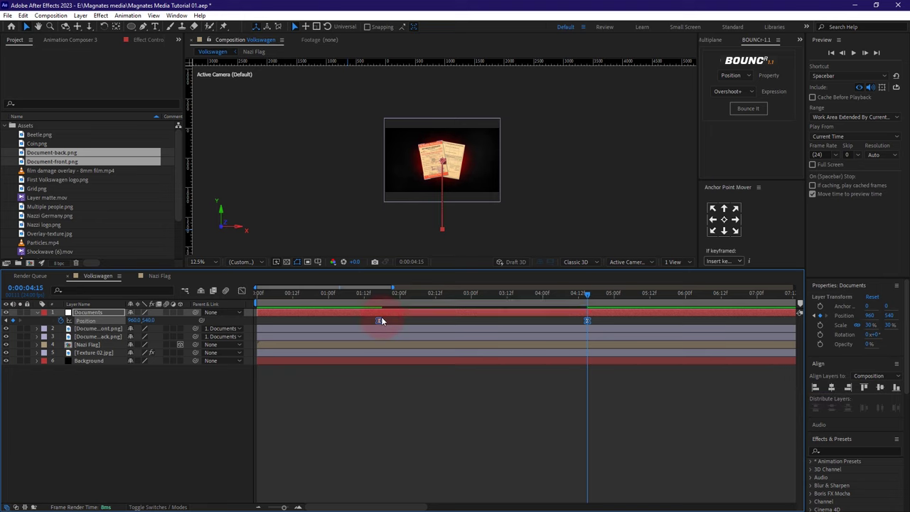
click(242, 293)
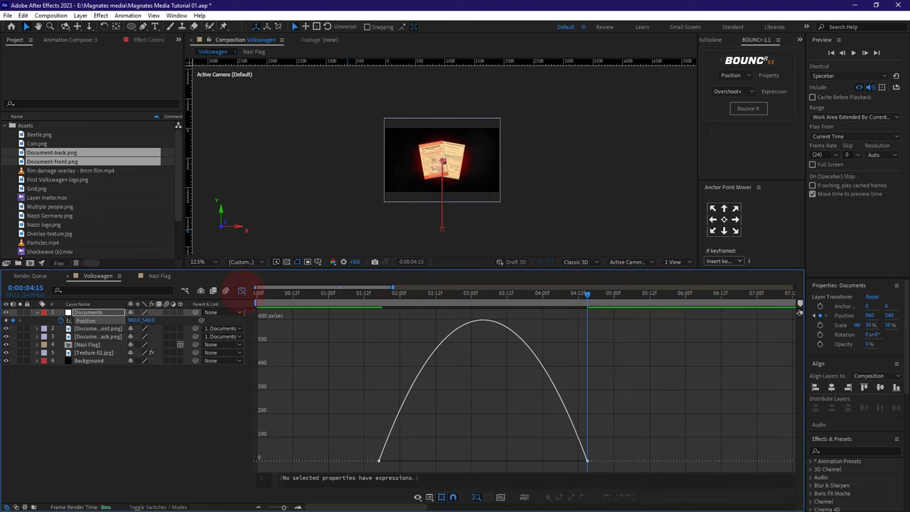
key(alt+Tab)
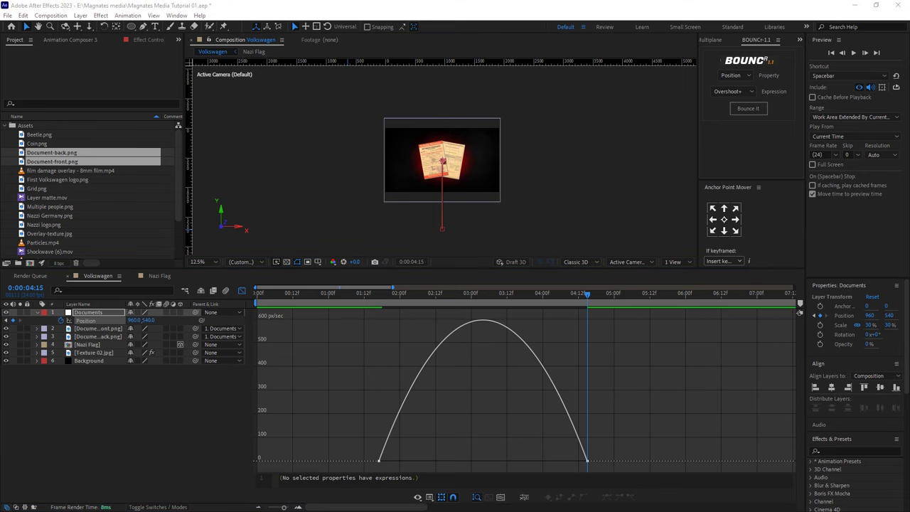
click(588, 461)
drag(553, 461, 380, 463)
click(363, 297)
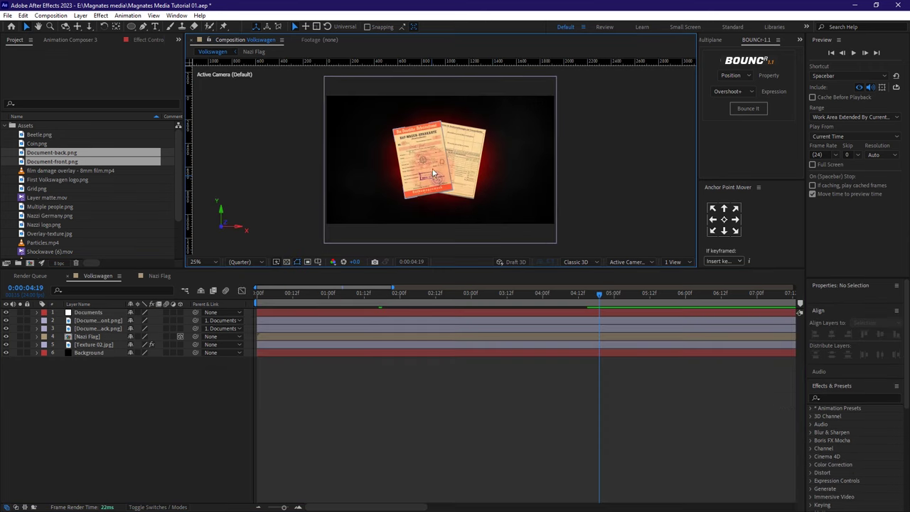
- Add a Drop Shadow with softness 401 and opacity 80% to Document-front and copy it to Document-back
click(431, 172)
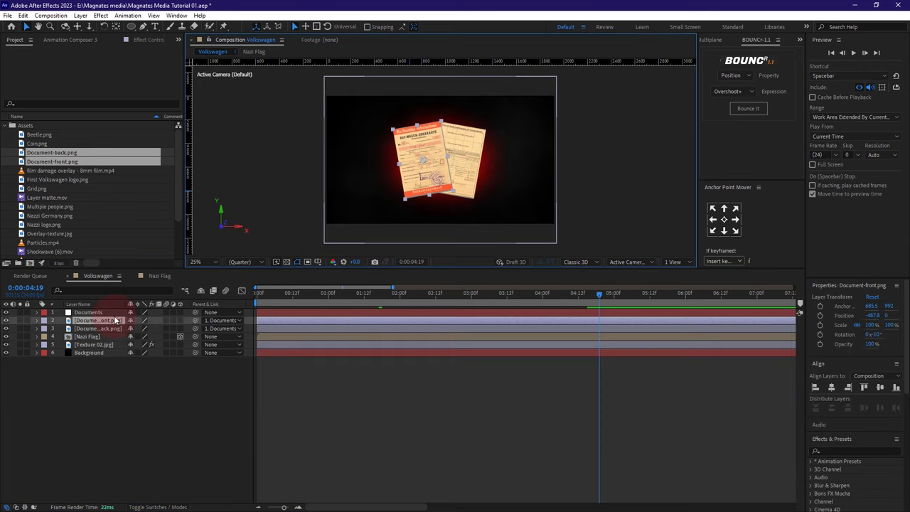
key(ctrl+space)
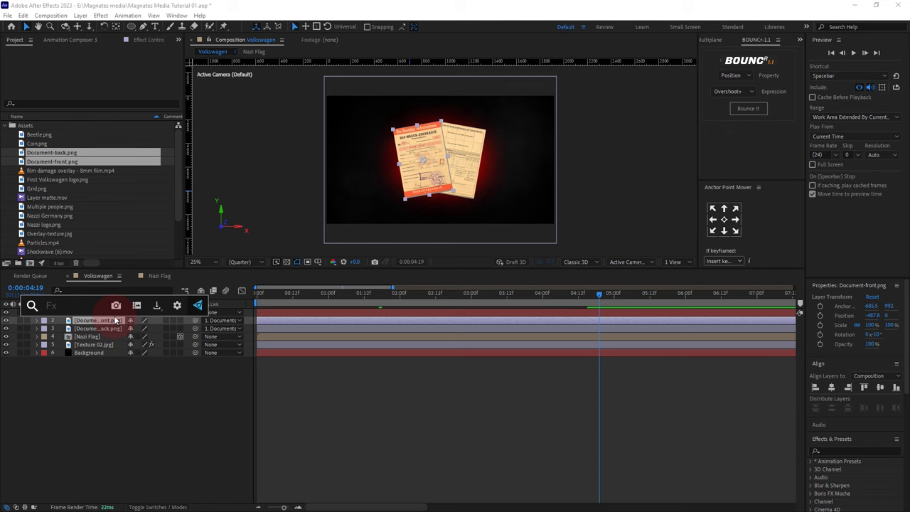
text(dr)
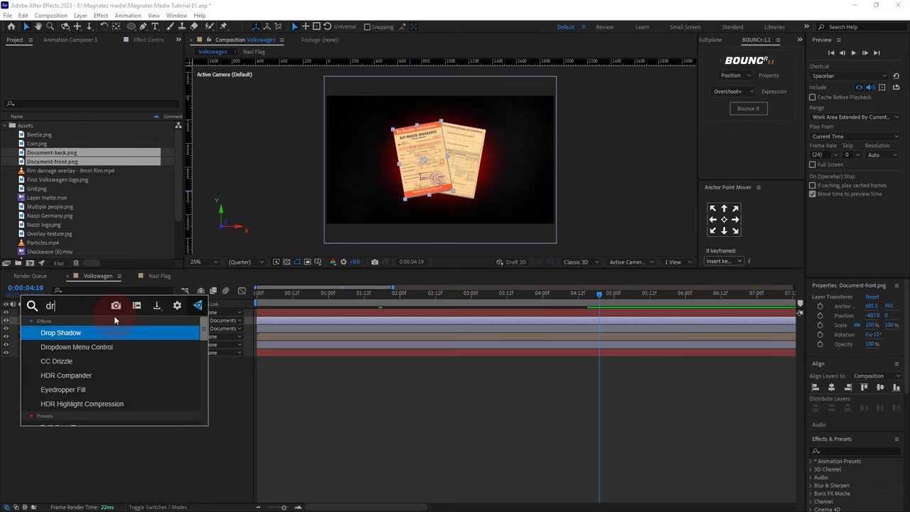
click(65, 333)
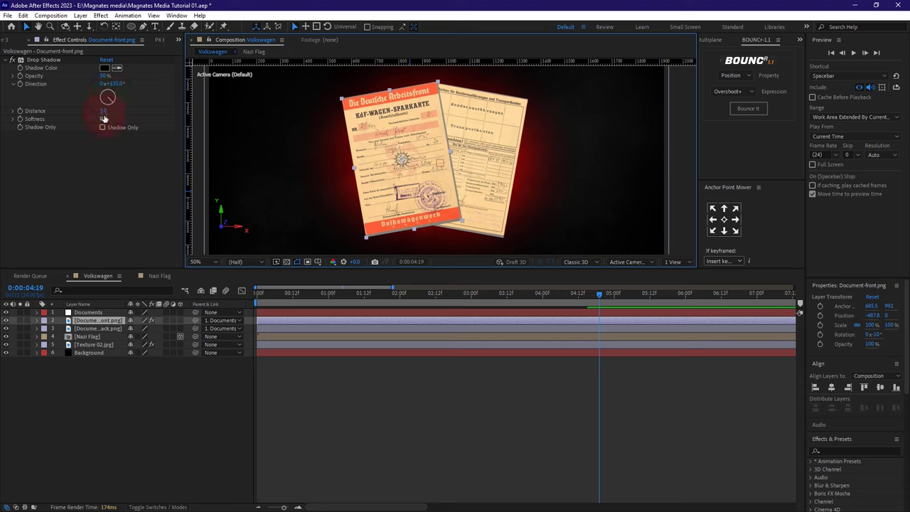
drag(104, 119, 296, 121)
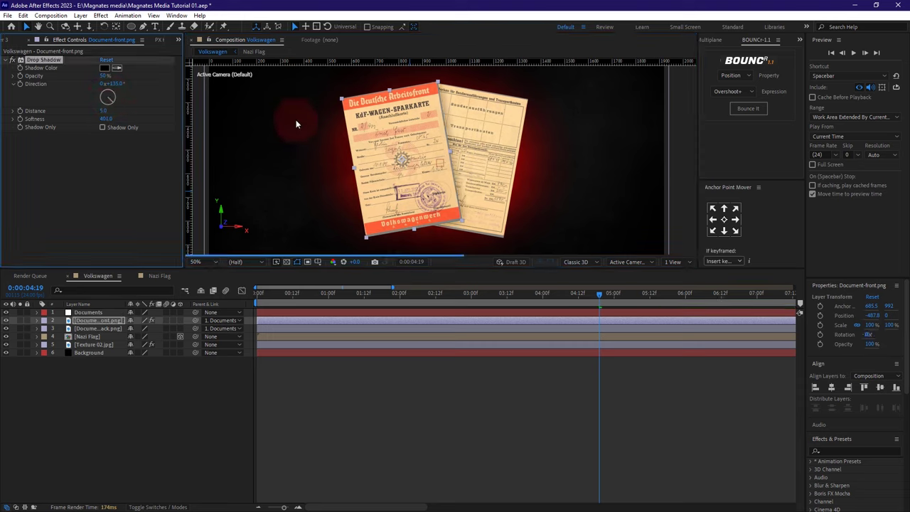
click(104, 76)
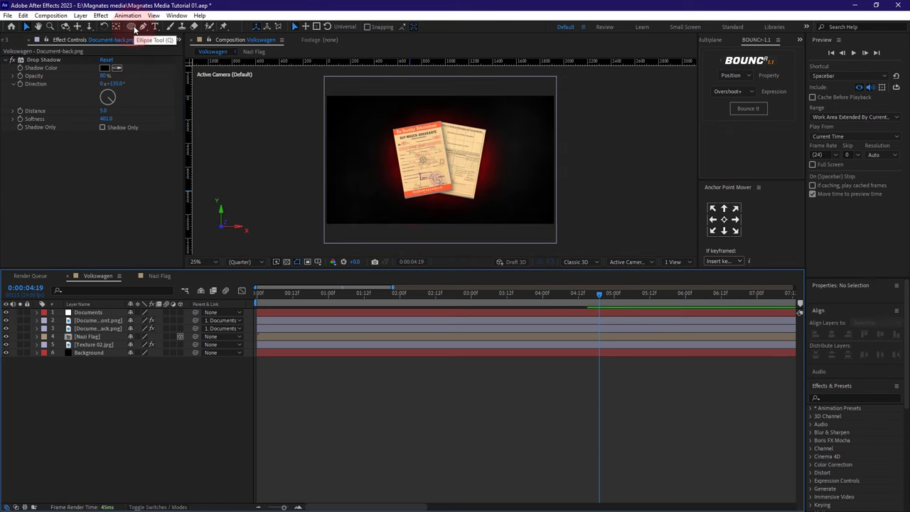
- Draw a thin horizontal rectangle about 532 × 68 px as a new shape layer, overlapping the lower right of the back document
click(134, 28)
key(q)
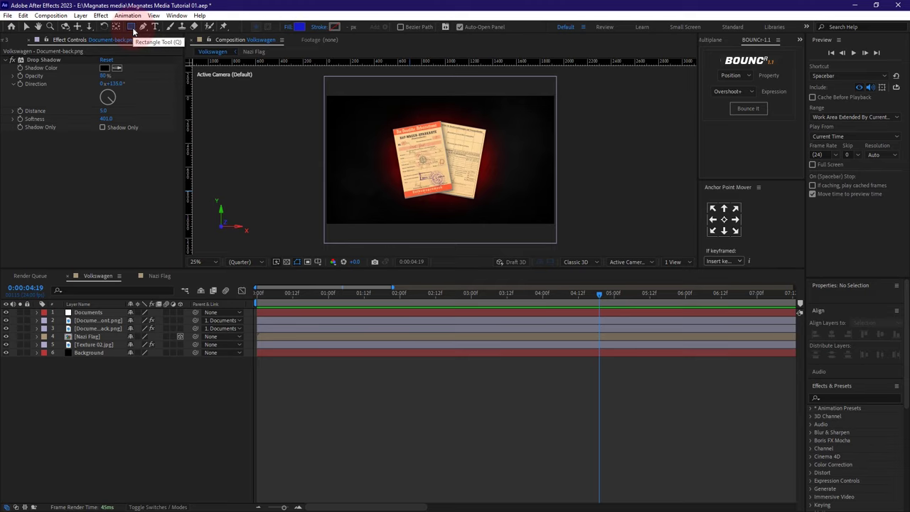
click(133, 30)
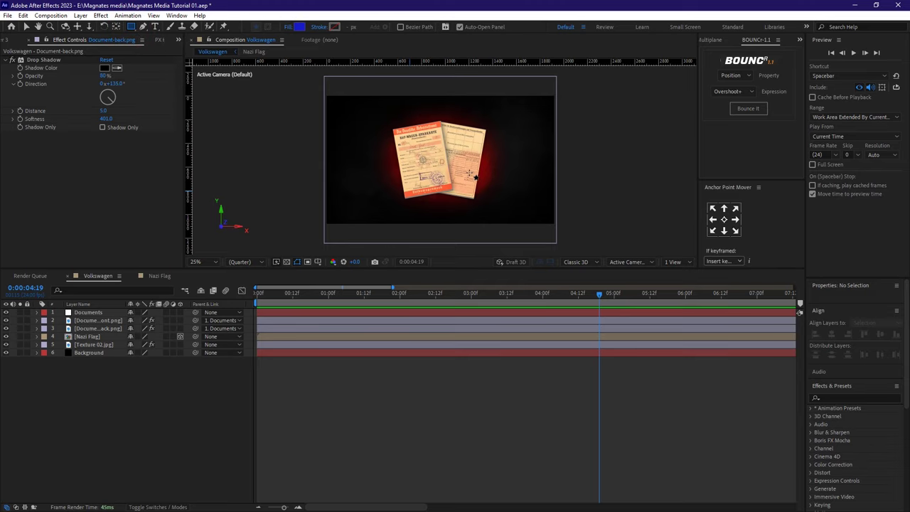
drag(469, 173, 532, 182)
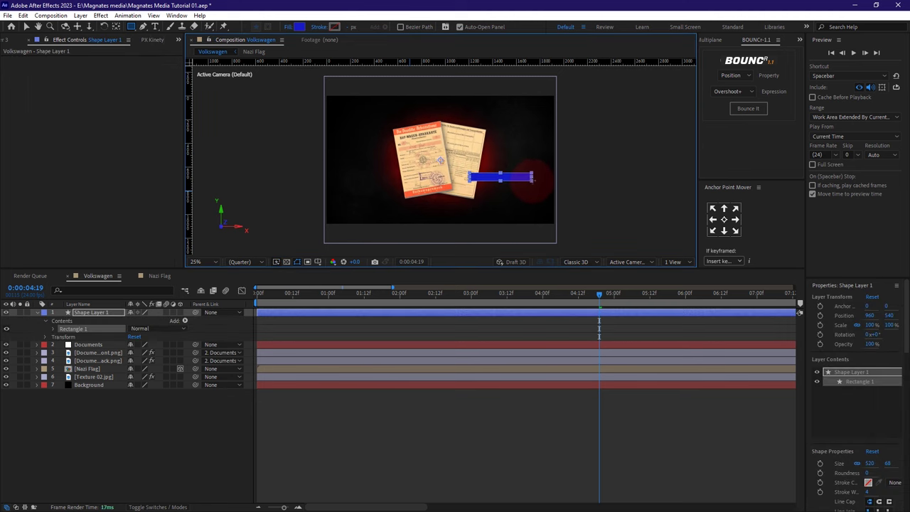
- Fill the rectangle with white (FFFFFF), enlarge it slightly and shift it further over the back document
click(299, 27)
click(404, 258)
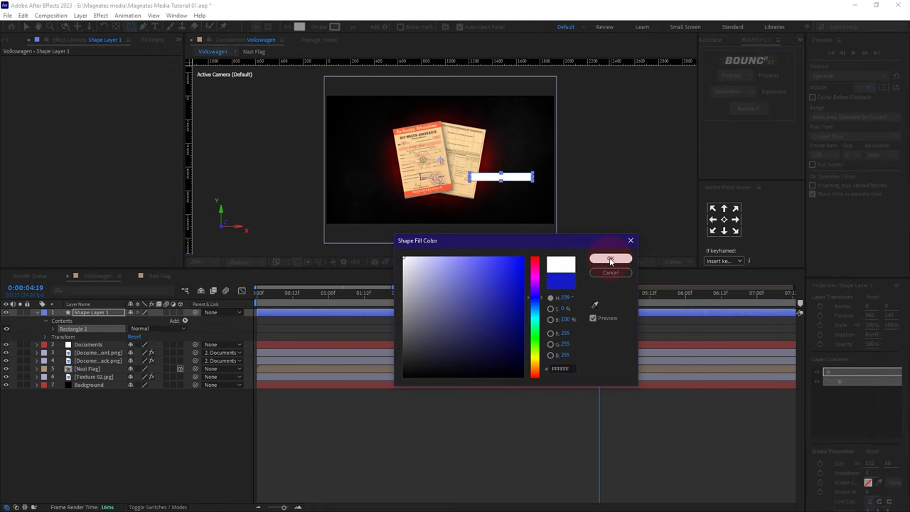
click(611, 260)
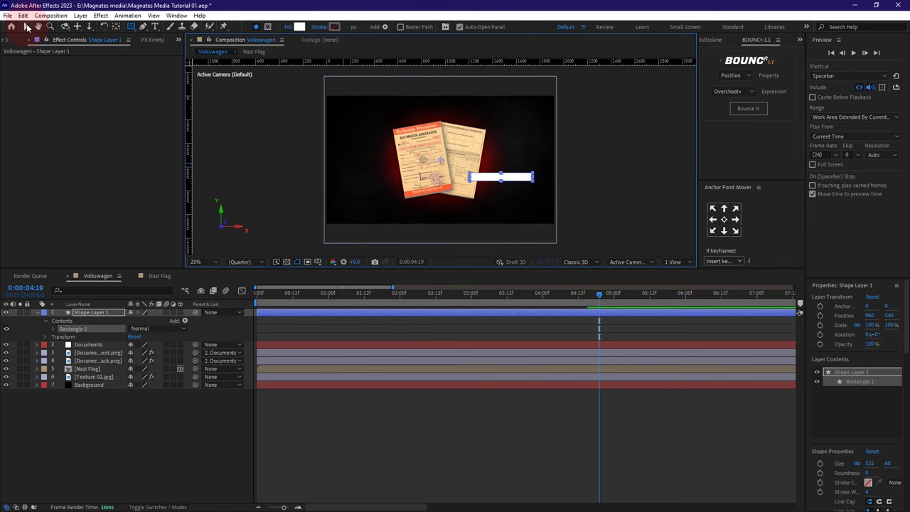
click(27, 26)
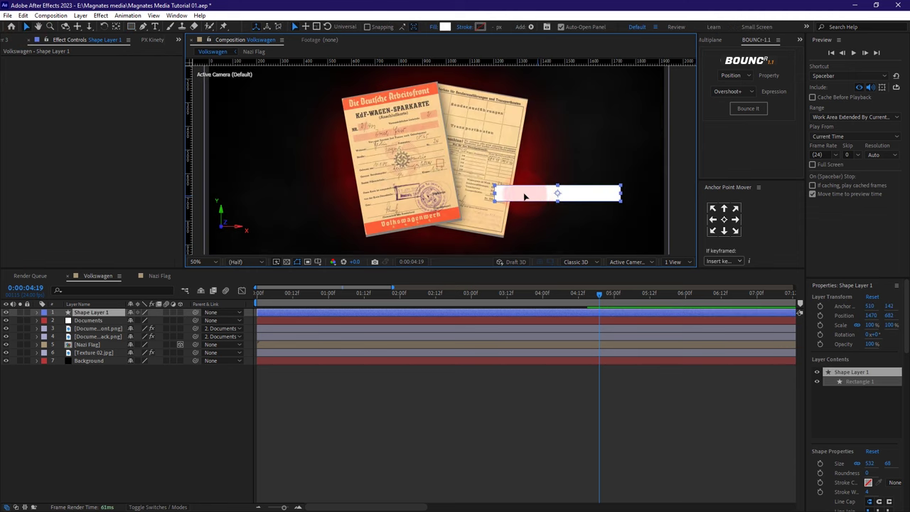
drag(525, 195, 574, 184)
- Add the text KDF WAGEN SPARKARTE at 85 px just below the white bar
key(ctrl+t)
click(544, 141)
text(KDF WAGEN SPA)
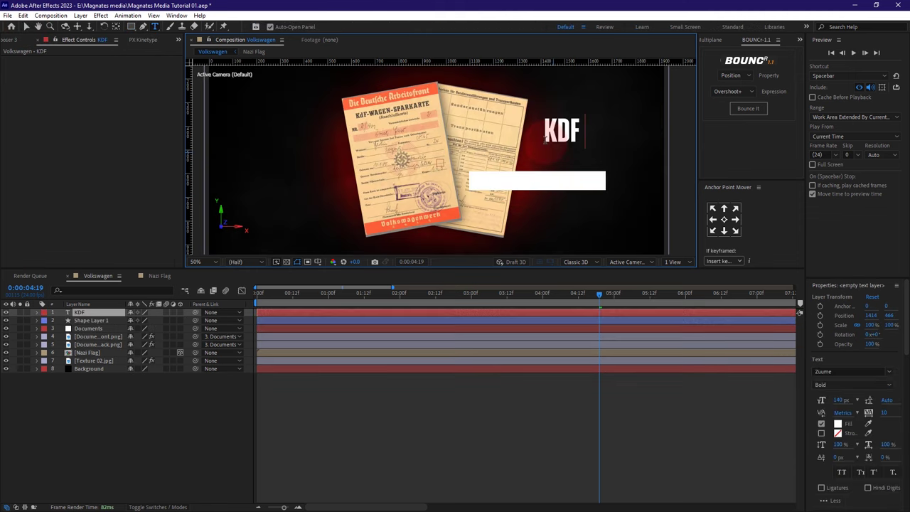
key(ctrl+a)
drag(839, 399, 793, 400)
drag(590, 88, 559, 164)
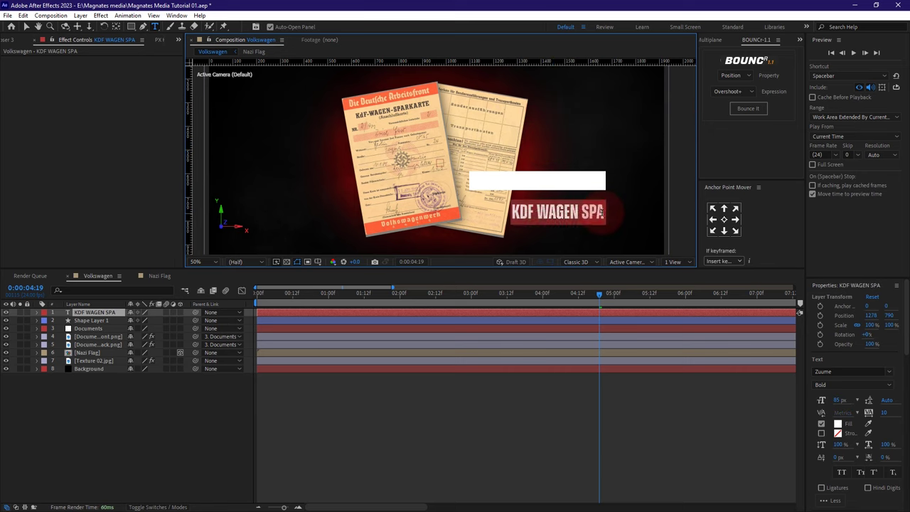
text(RKARTE)
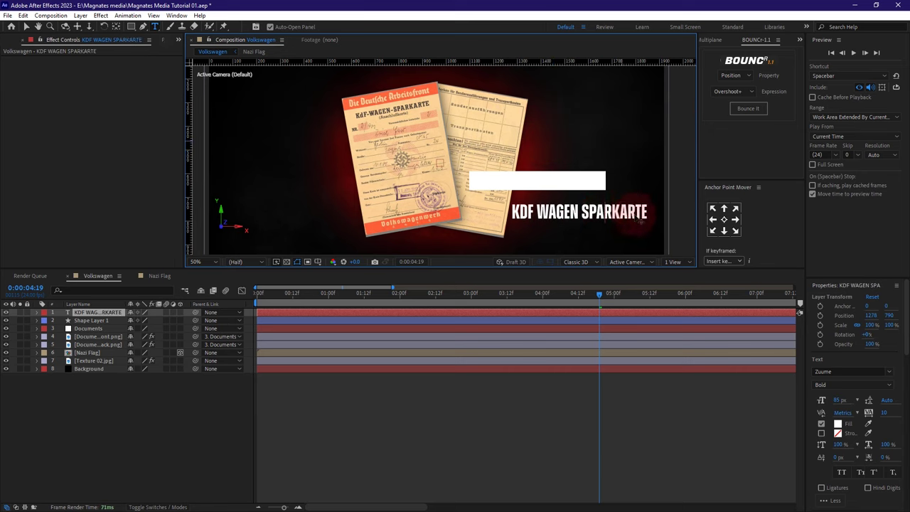
- Change the fill of the whole KDF WAGEN SPARKARTE title to pure red
key(ctrl+a)
click(838, 423)
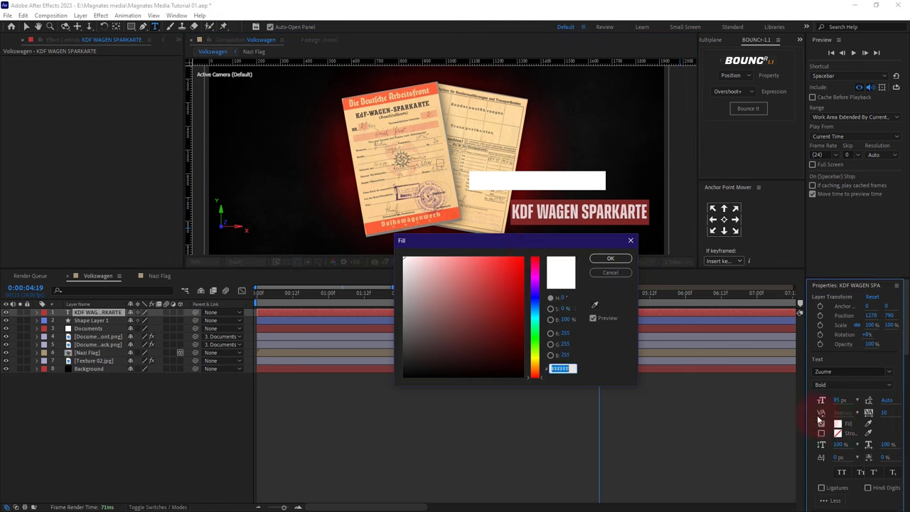
click(523, 257)
click(610, 259)
- Move the red title onto the white bar and reduce its font size to 70 px so it fits inside
drag(533, 167, 491, 136)
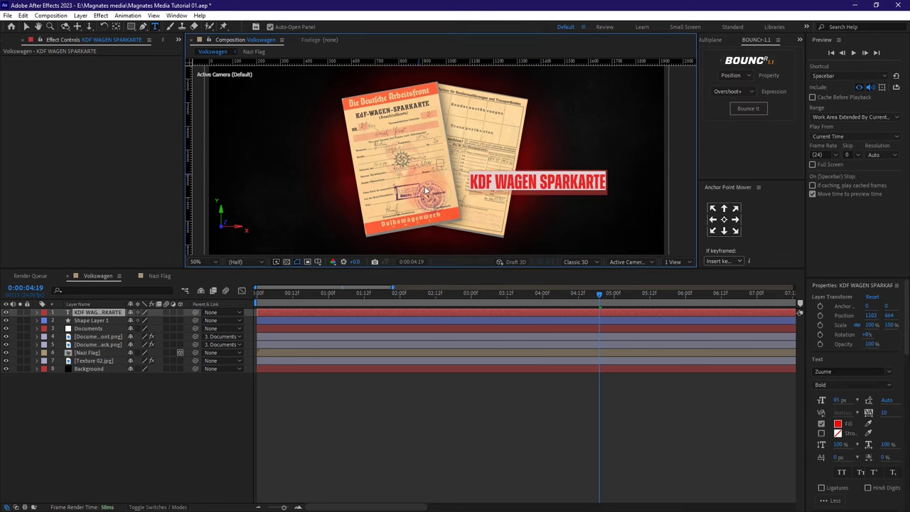
drag(839, 399, 825, 400)
drag(504, 150, 514, 148)
click(502, 181)
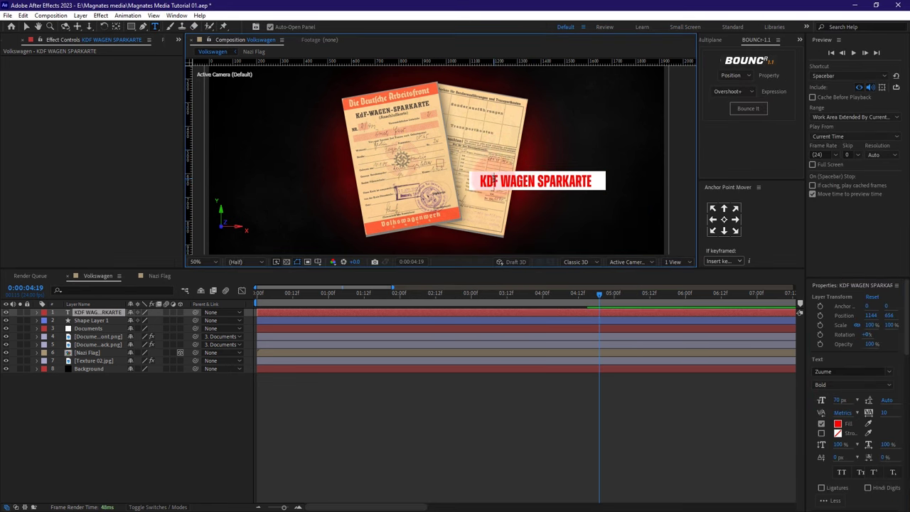
- Set the red KDF WAGEN SPARKARTE title to 80 px, reposition it inside the white bar and centre its anchor point
key(ctrl+a)
drag(836, 400, 843, 400)
drag(562, 137, 556, 140)
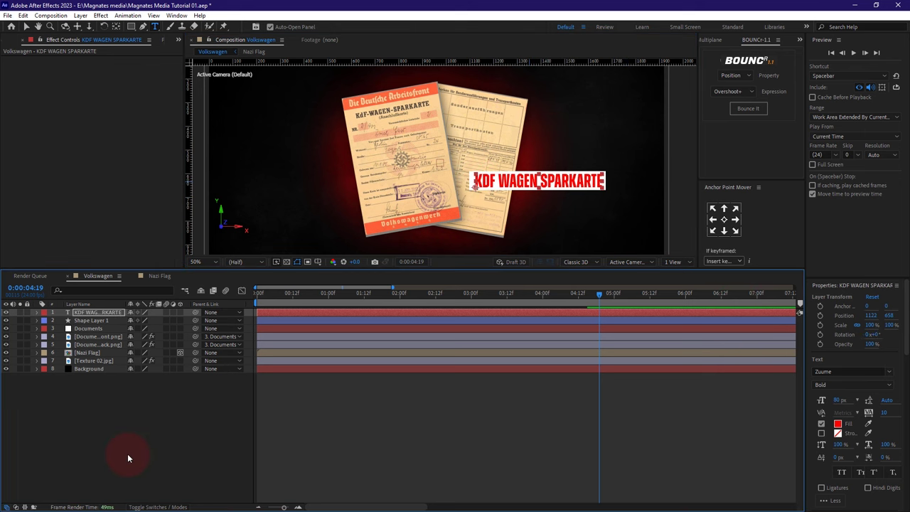
click(724, 219)
click(26, 27)
click(136, 420)
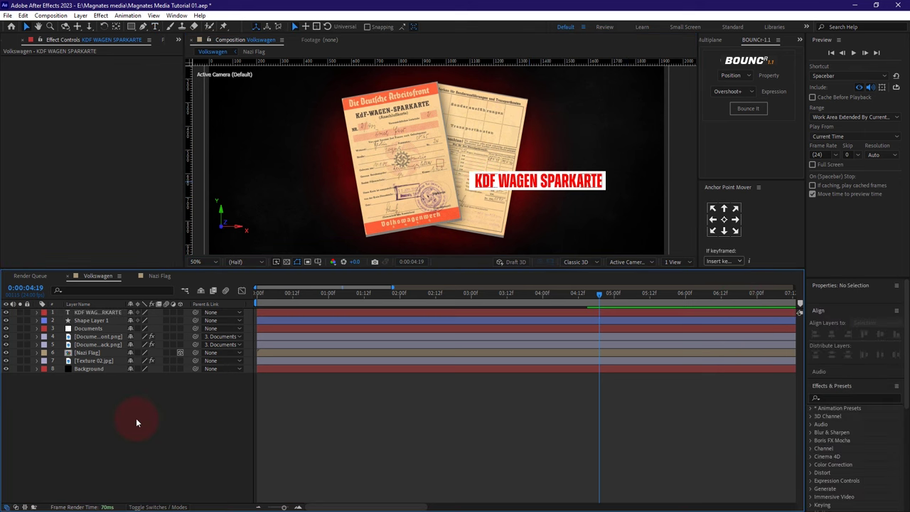
- Copy the Drop Shadow effect from the front document and paste it onto the white bar's shape layer
click(400, 155)
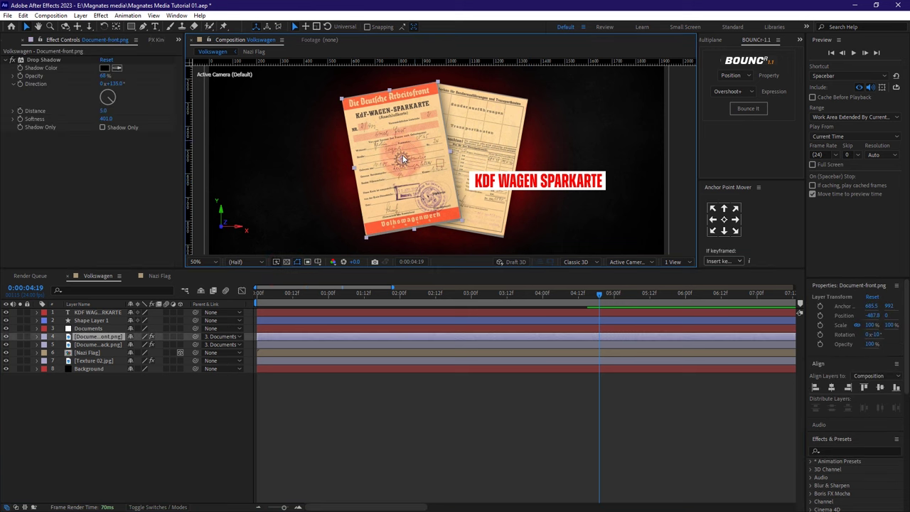
right_click(52, 62)
click(82, 90)
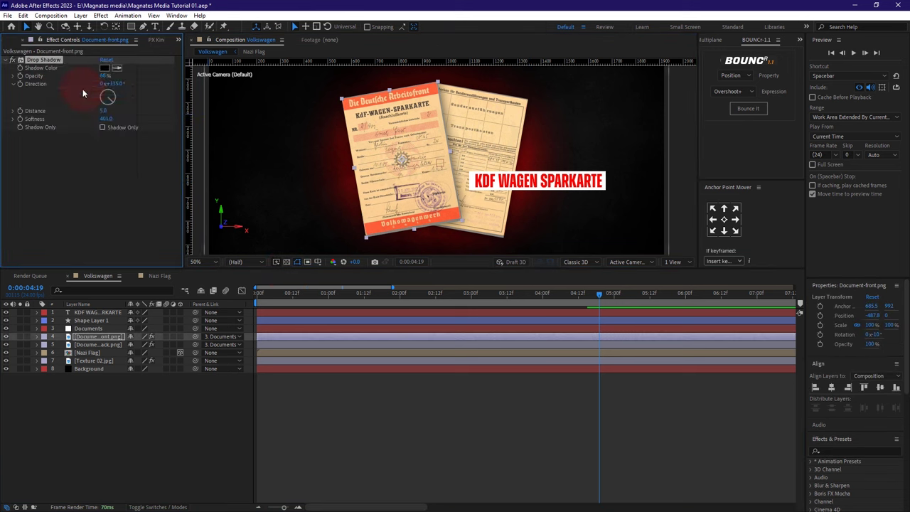
click(90, 320)
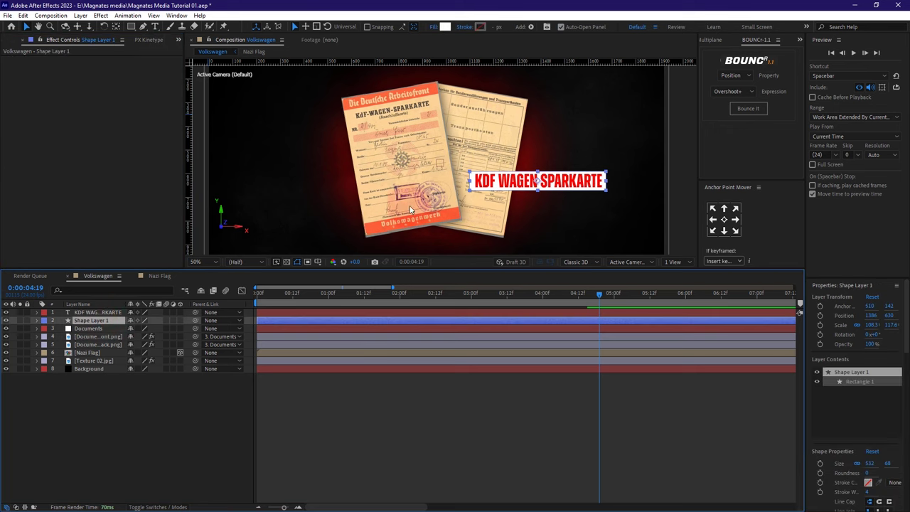
key(ctrl+v)
click(205, 426)
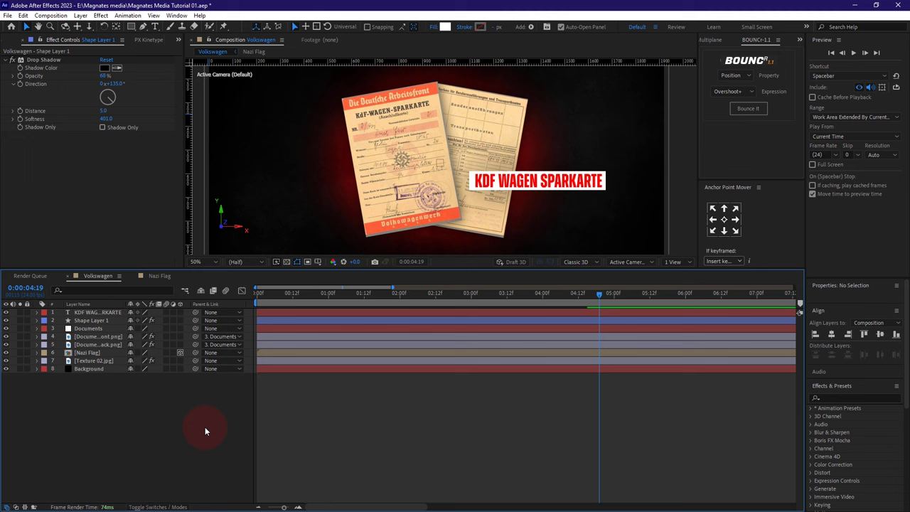
- Reduce the Drop Shadow softness on the white bar's shape layer to 91
click(91, 322)
drag(106, 119, 2, 128)
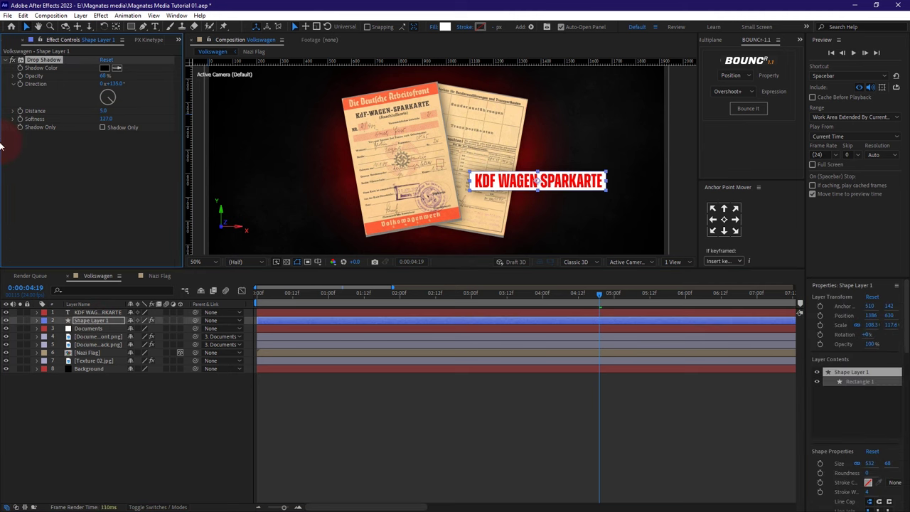
click(169, 448)
key(comma)
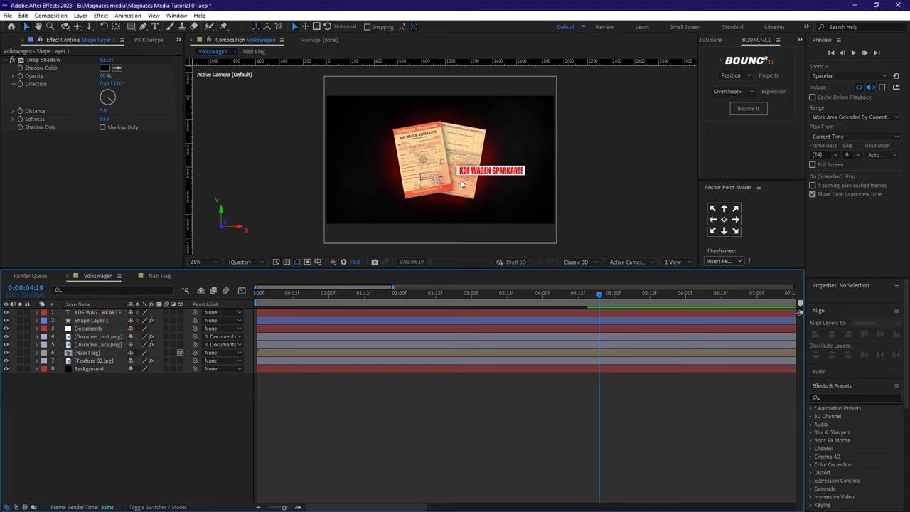
scroll(461, 184, up, 2)
scroll(461, 184, down, 2)
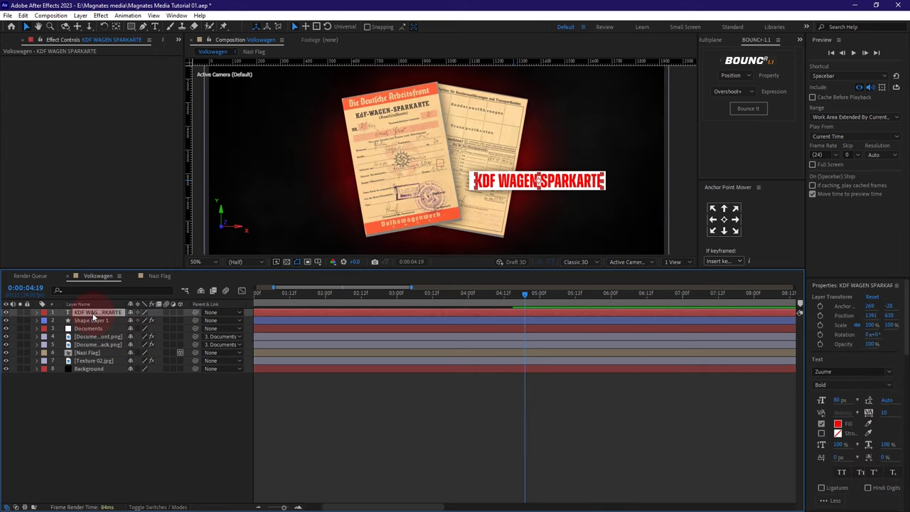
- Duplicate the KDF WAGEN SPARKARTE title, move the copy below the white bar and change its text to SAVINGs BOOKLET
click(93, 313)
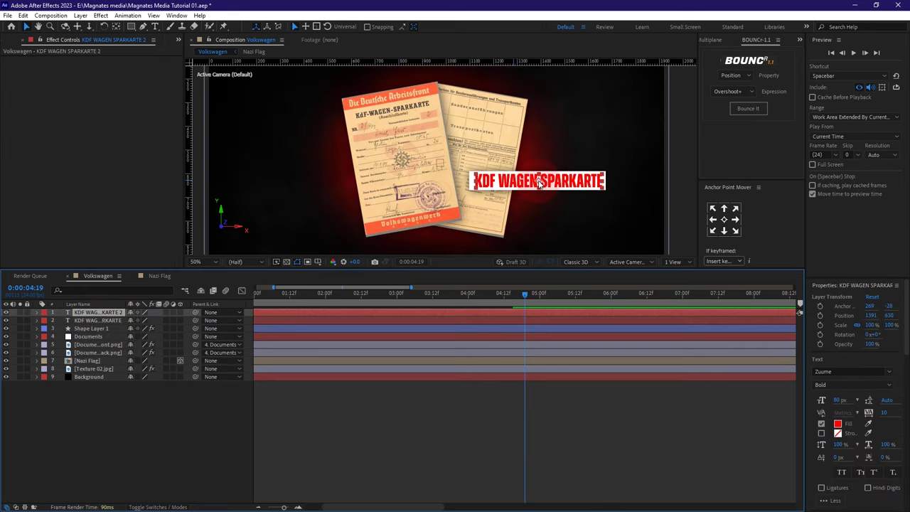
drag(540, 183, 538, 214)
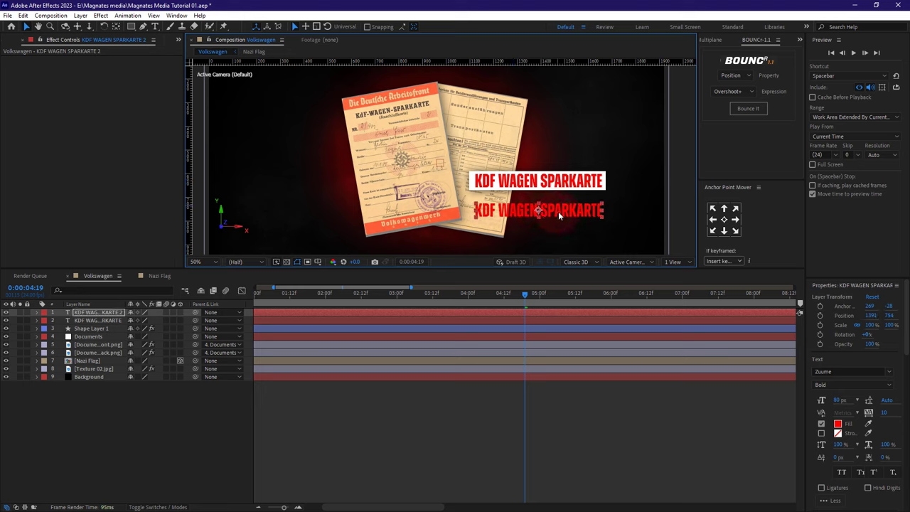
double_click(558, 217)
text(SAVING BOOKLET)
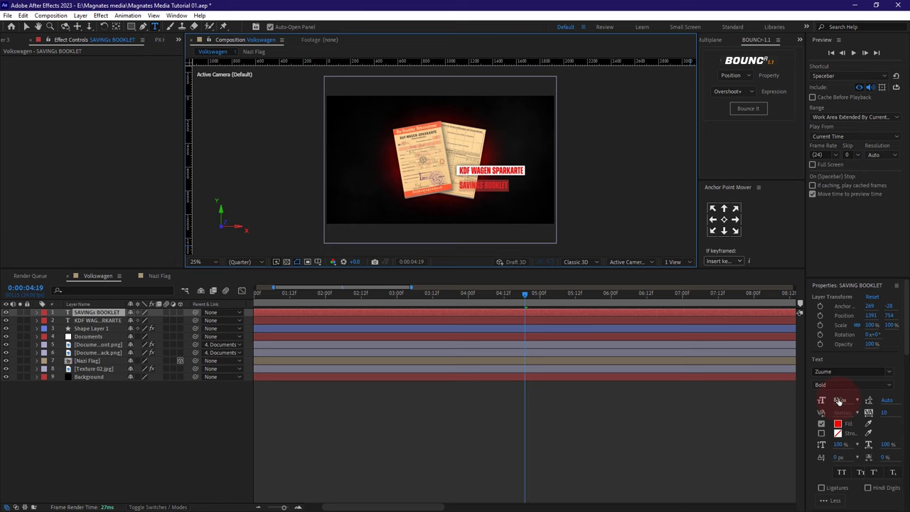
- Enlarge the SAVINGs BOOKLET text to 140 px under the bar and change its fill to white
drag(840, 400, 866, 400)
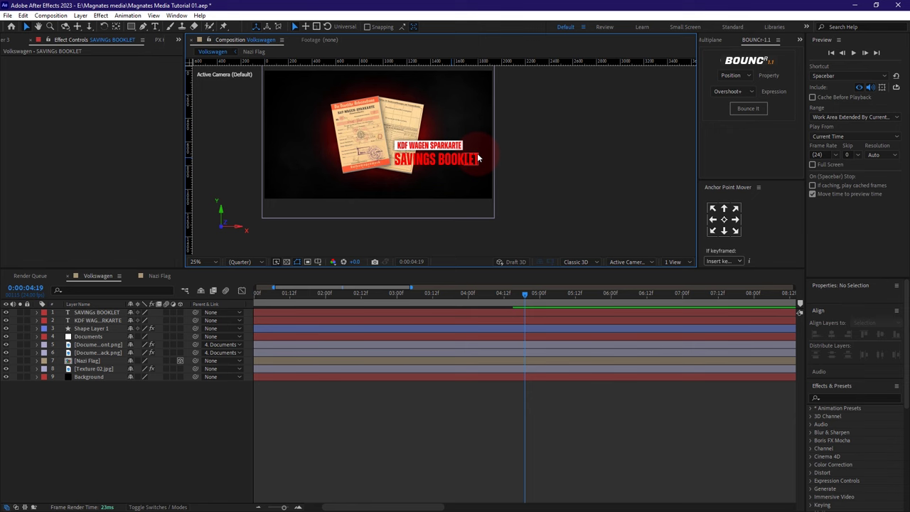
key(period)
key(period)
click(455, 162)
click(838, 424)
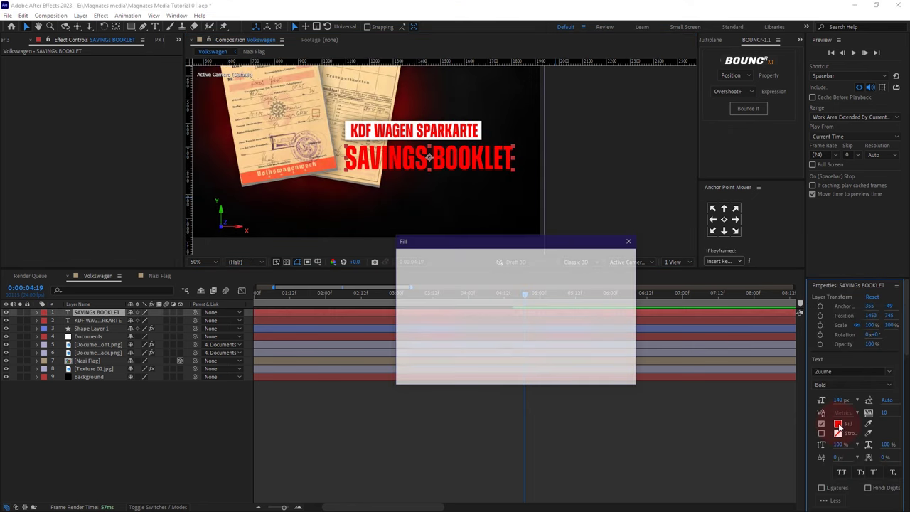
drag(427, 278, 352, 213)
click(615, 259)
click(185, 449)
key(comma)
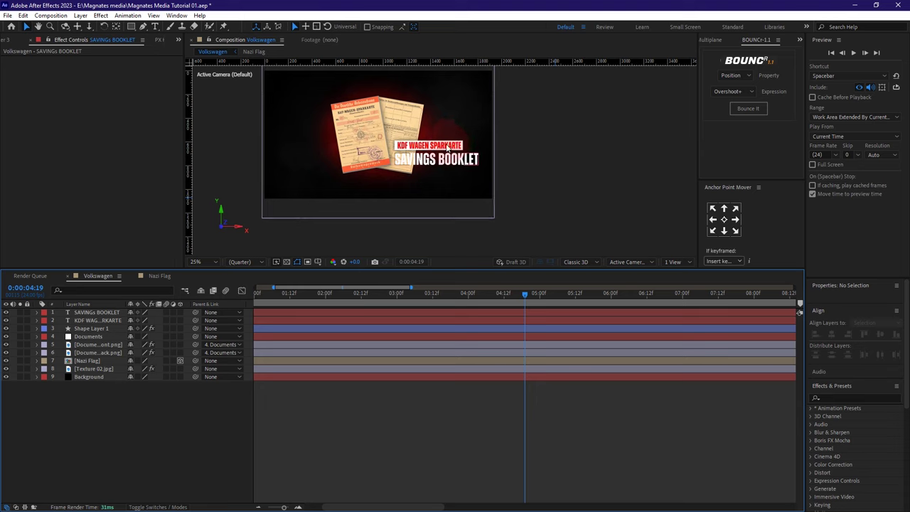
- Copy the Drop Shadow effect from the white bar's shape layer onto the SAVINGs BOOKLET text
click(96, 328)
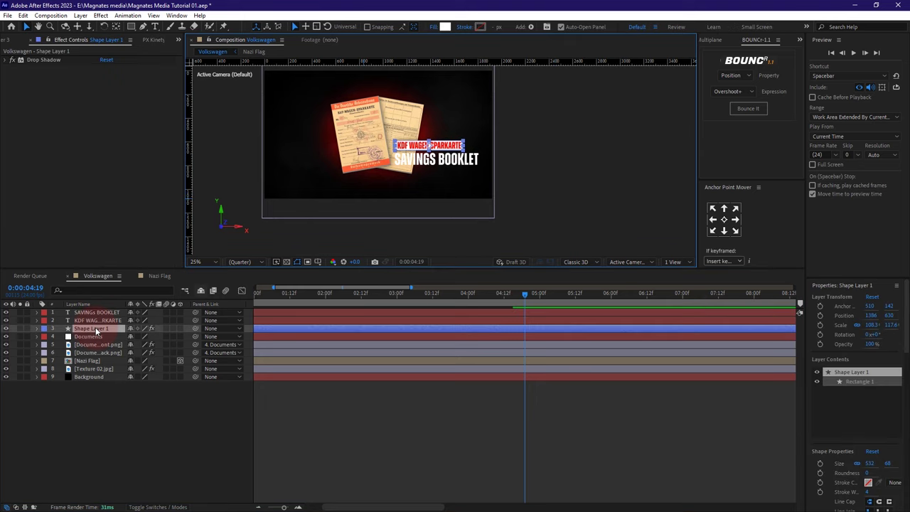
right_click(35, 59)
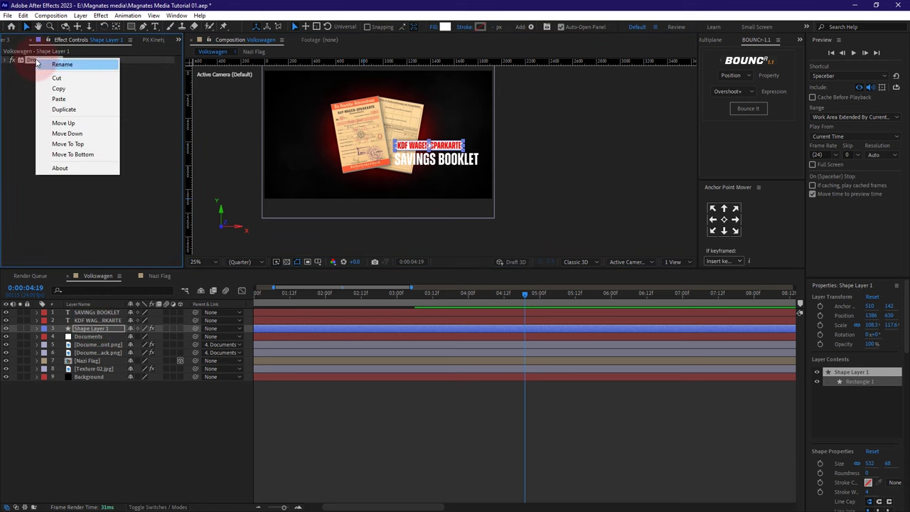
click(59, 88)
click(96, 313)
key(ctrl+v)
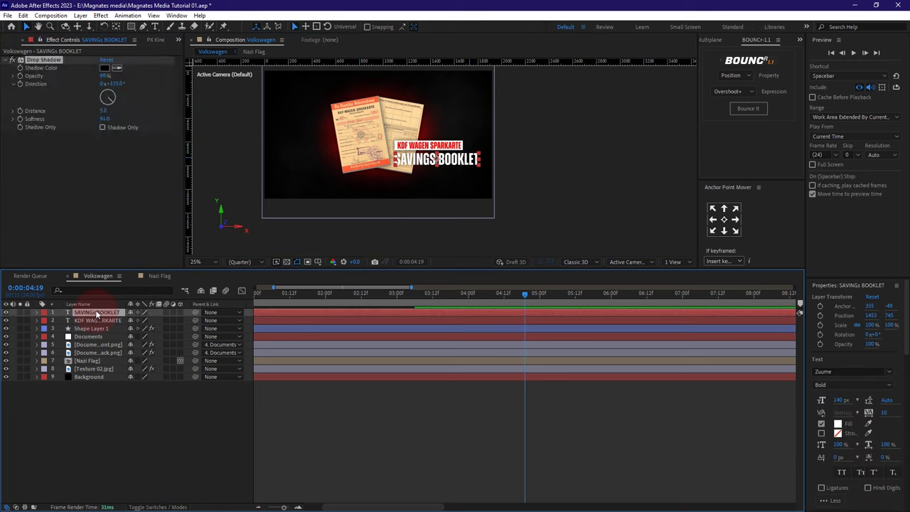
click(117, 405)
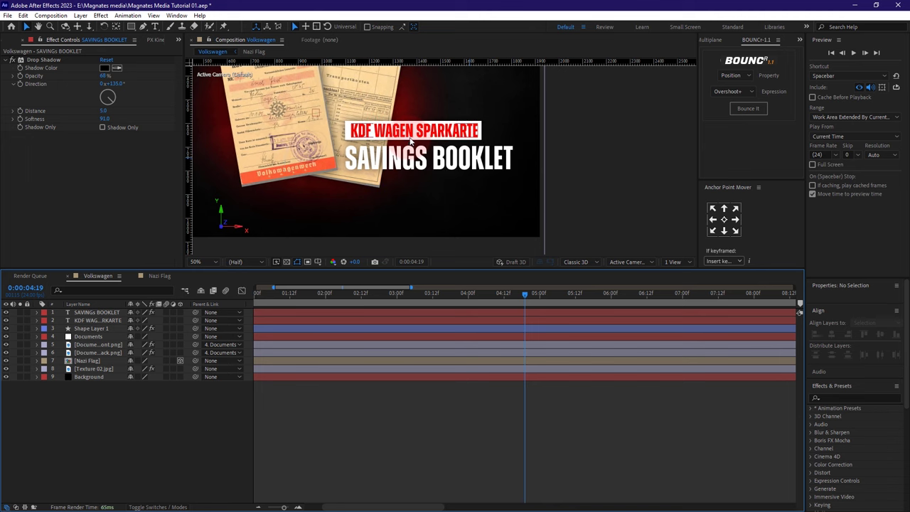
scroll(508, 132, down, 1)
scroll(399, 145, up, 1)
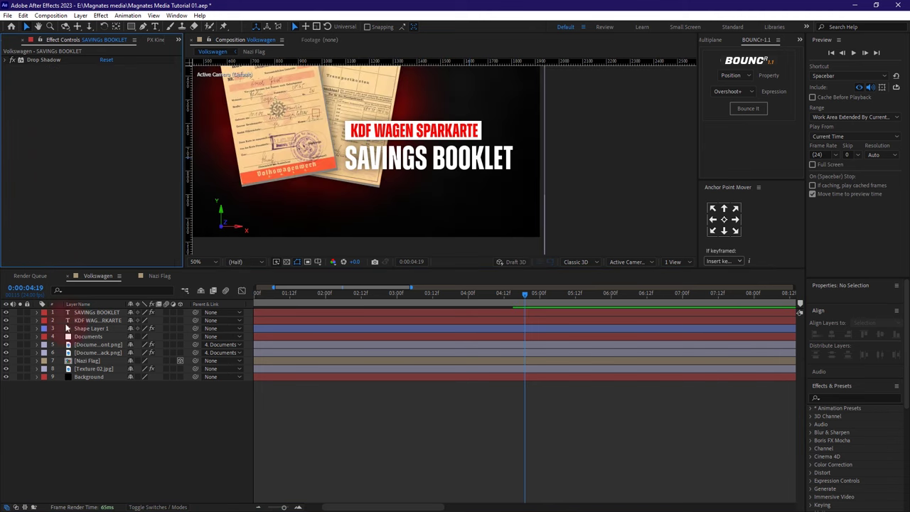
click(93, 451)
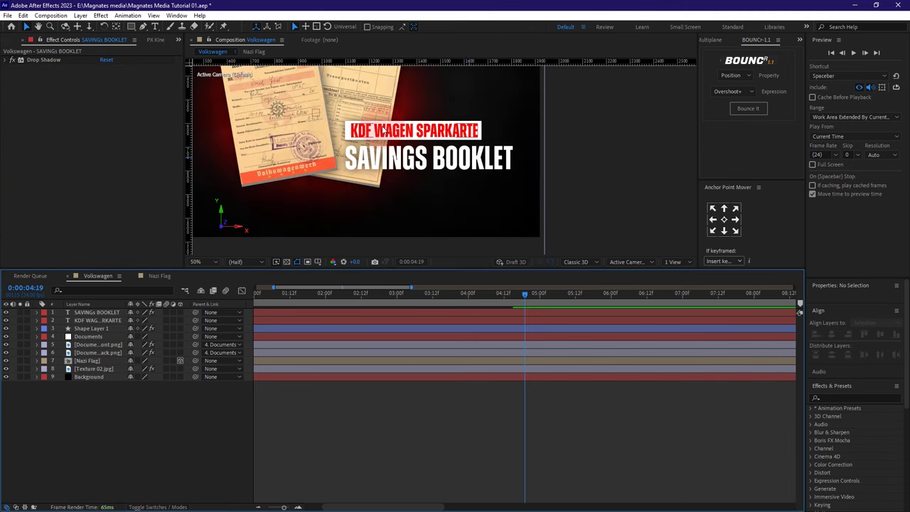
- Pre-compose the SAVINGs BOOKLET text layer into a new composition named SAVINGs BOOKLET
click(91, 314)
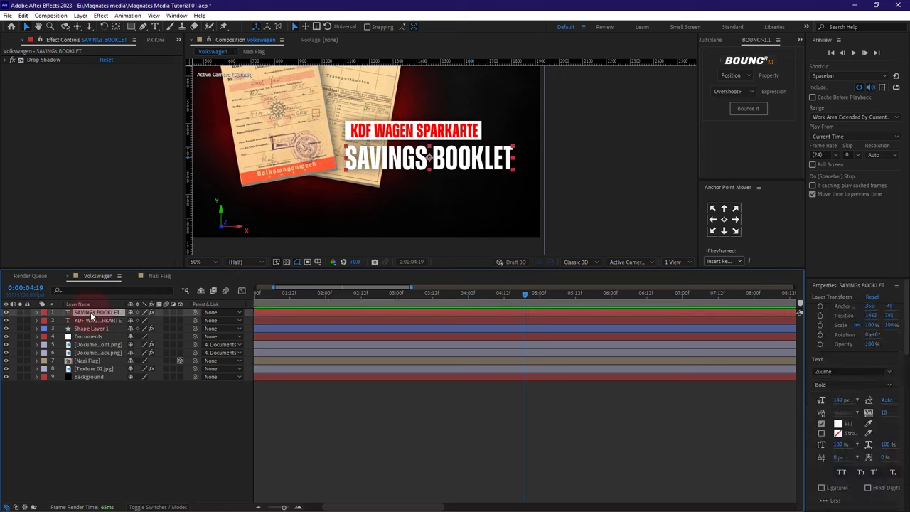
right_click(91, 314)
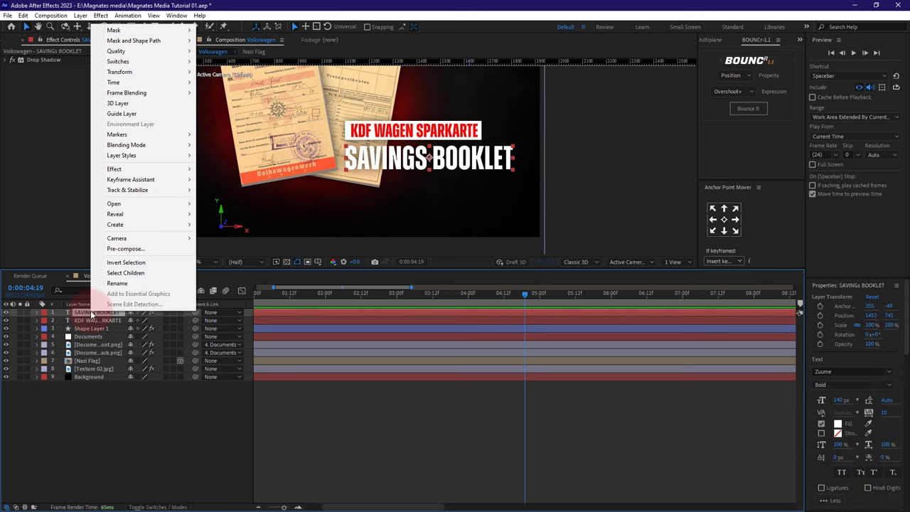
click(131, 249)
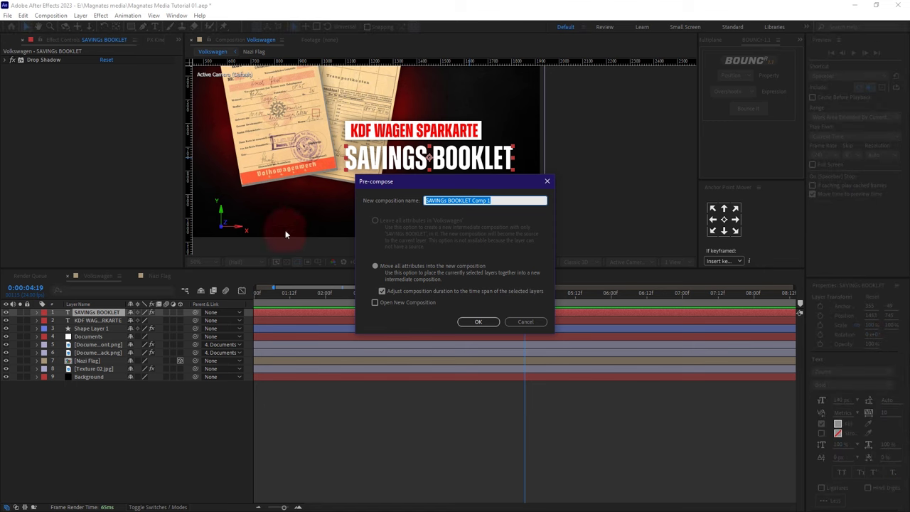
drag(471, 201, 498, 250)
key(BackSpace)
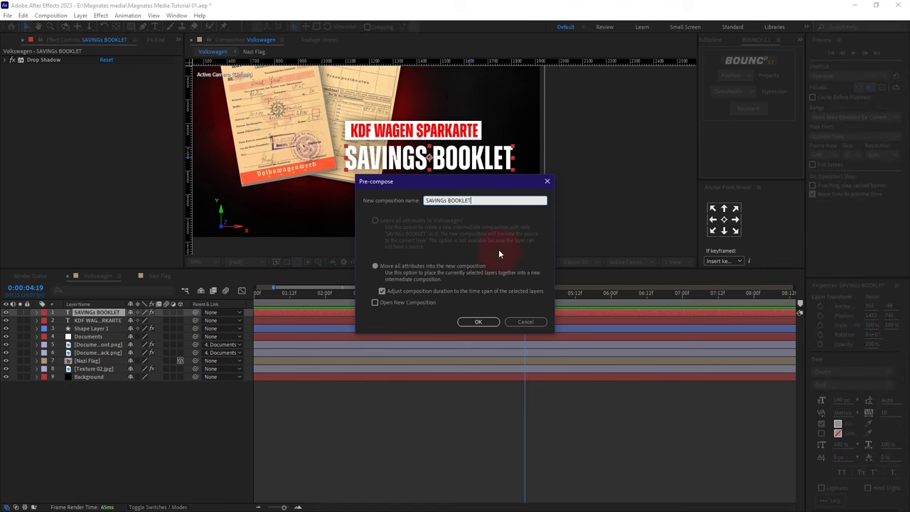
click(475, 322)
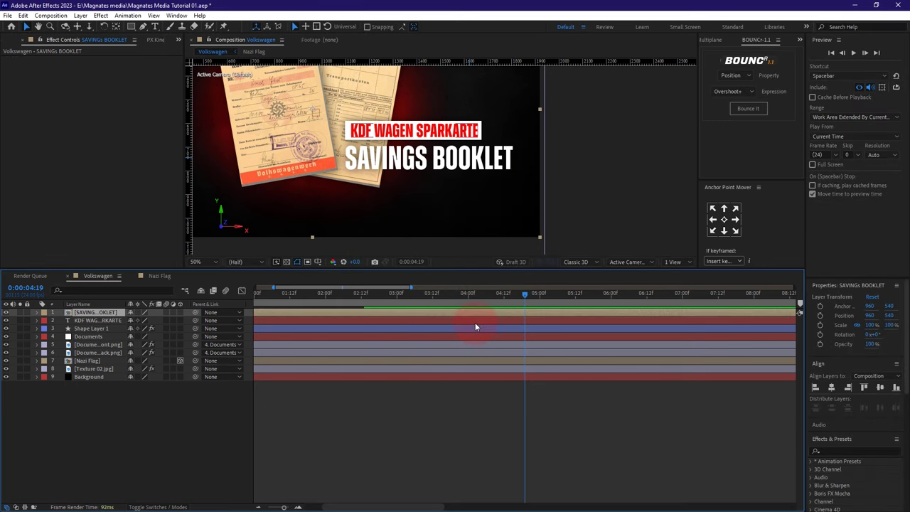
- Open the SAVINGs BOOKLET composition and enable per-character 3D on its text layer
double_click(97, 313)
scroll(416, 146, up, 4)
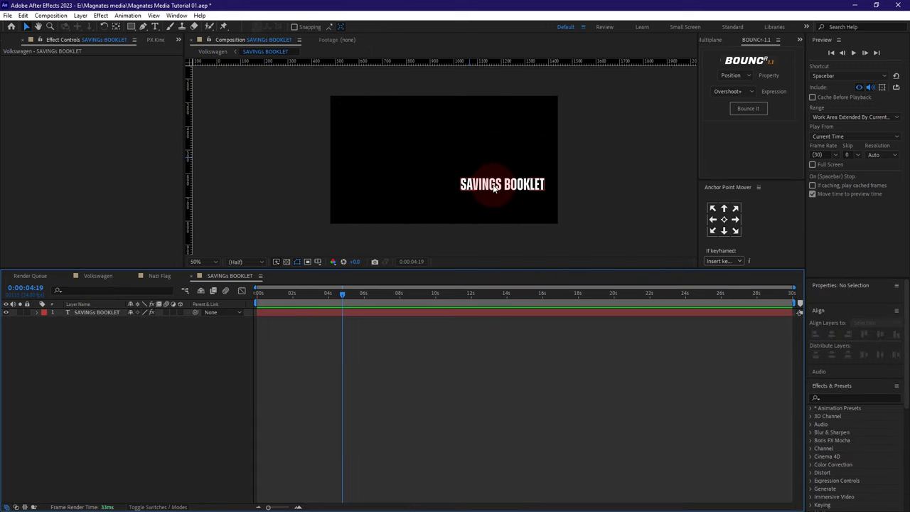
click(181, 348)
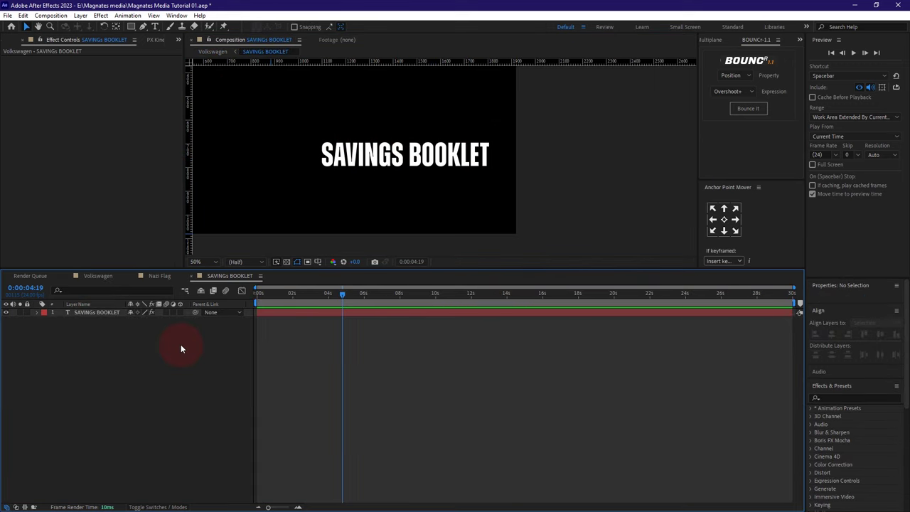
click(37, 312)
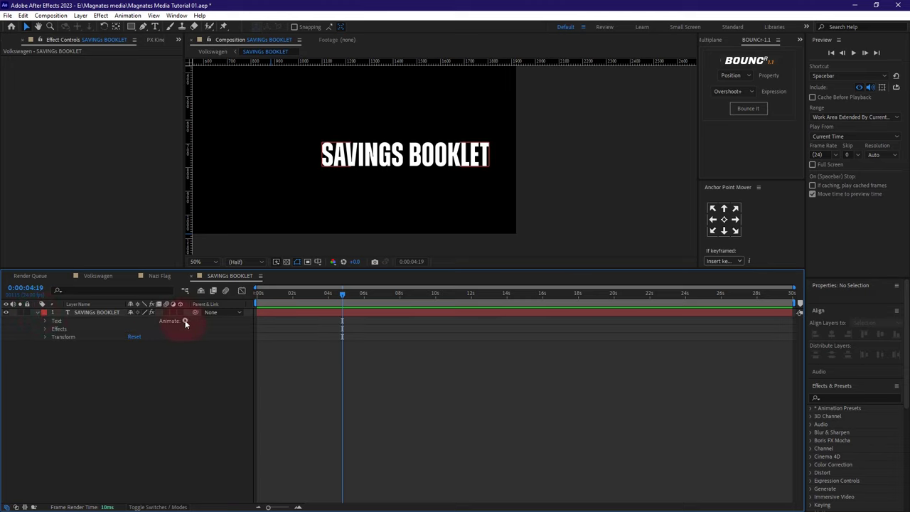
click(185, 321)
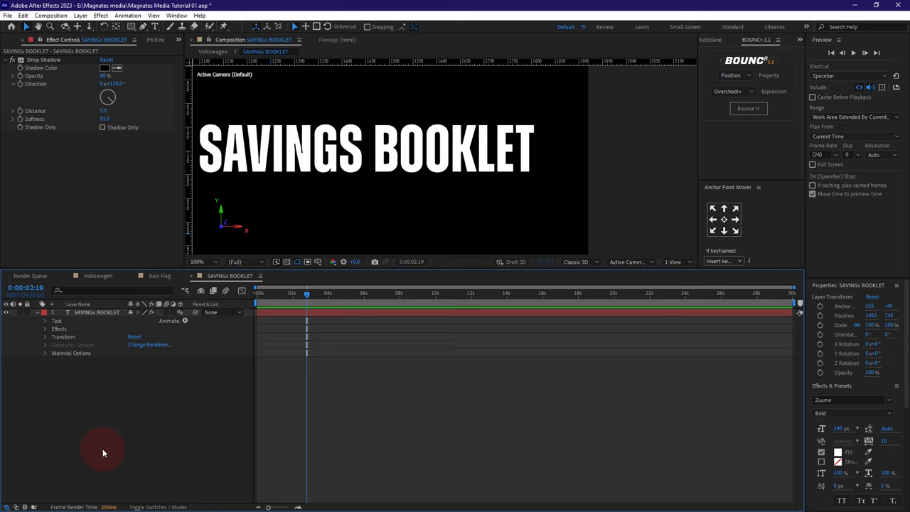
- Add a Position text animator to the SAVINGs BOOKLET layer and set its first Position keyframe at 0:00:02:19
click(311, 316)
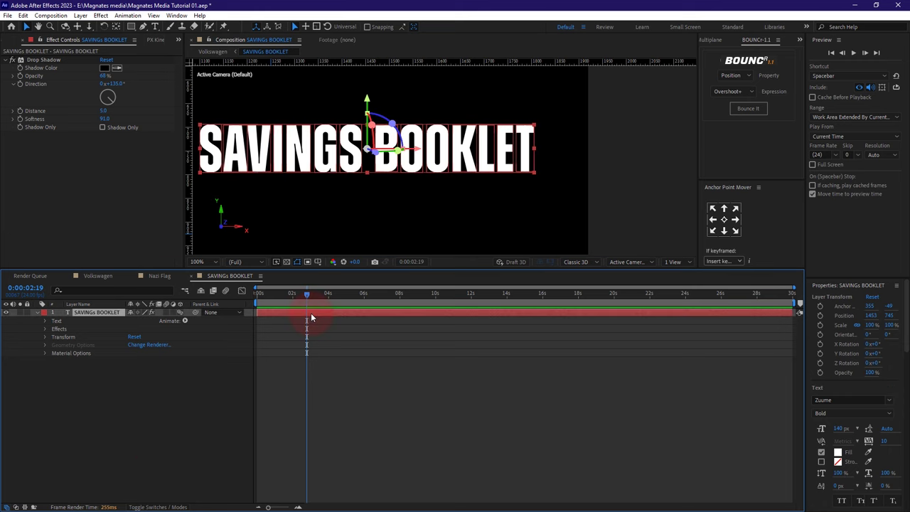
click(185, 322)
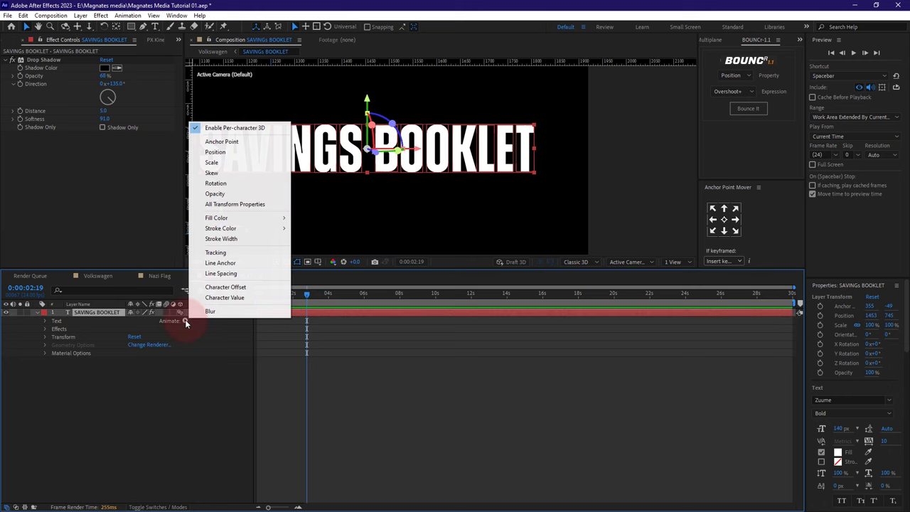
click(242, 151)
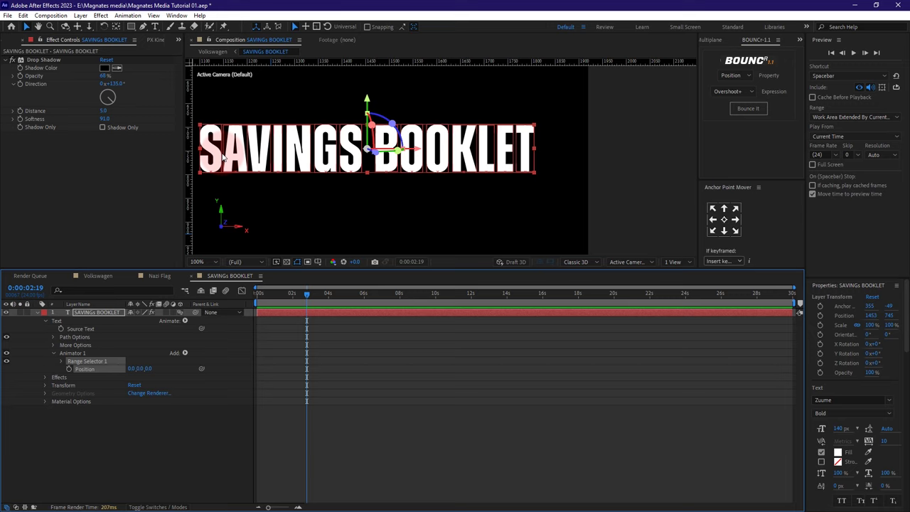
click(69, 369)
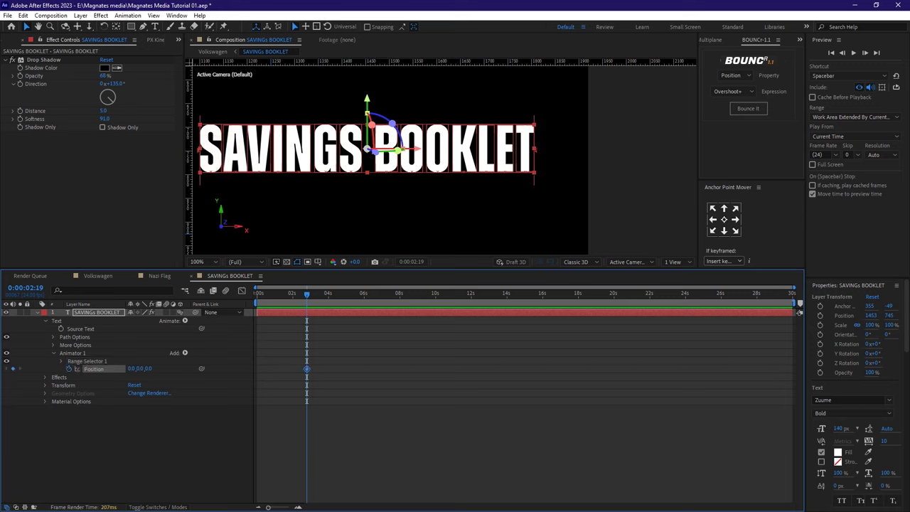
- Add a second Position keyframe at 0:00:04:06 for the SAVINGs BOOKLET text animator
click(28, 288)
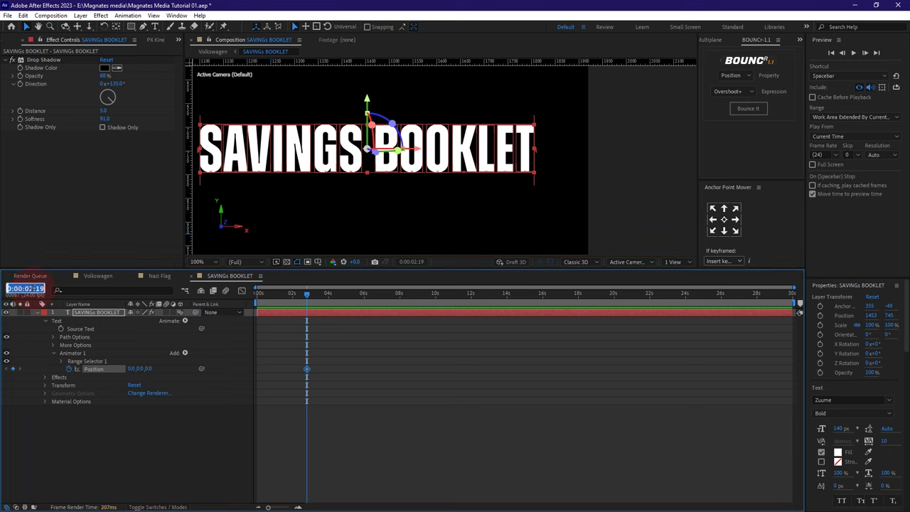
text(406)
click(86, 467)
click(14, 369)
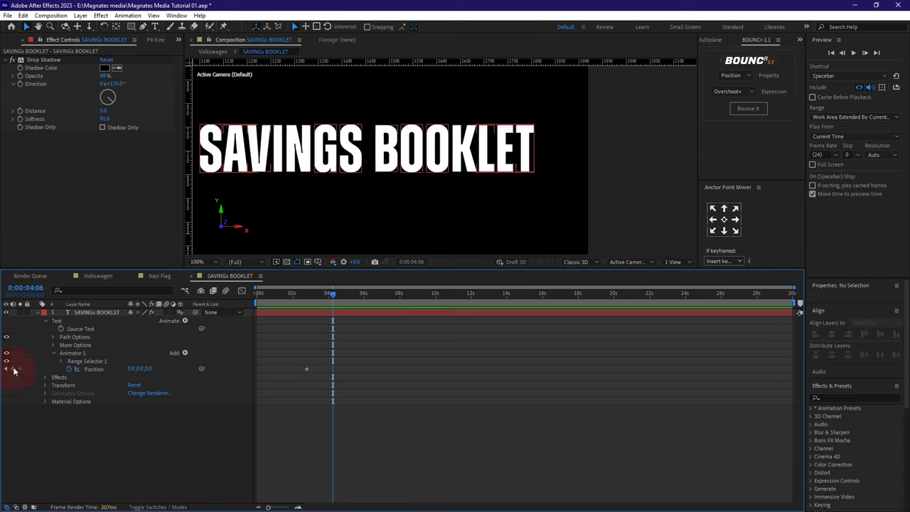
click(13, 369)
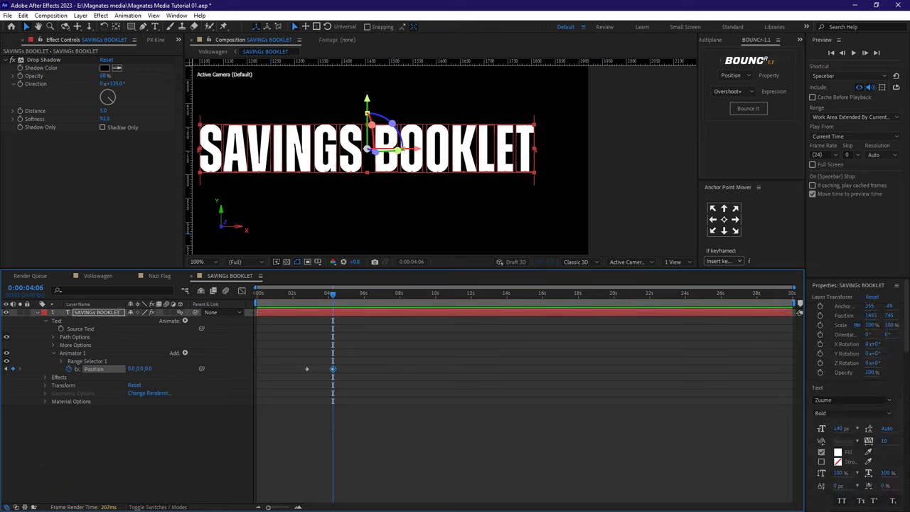
key(alt+Tab)
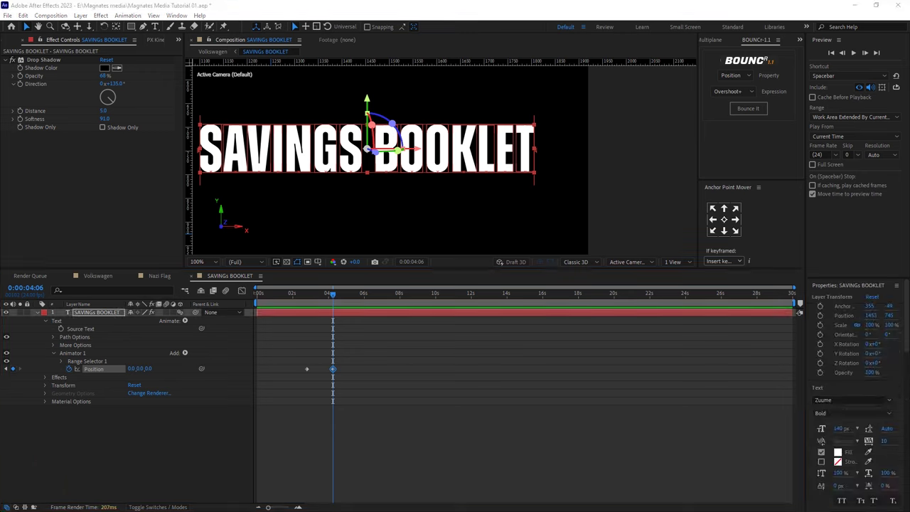
- Set the text animator's Z position to 500 at the 0:00:02:19 keyframe and preview the start of the move
click(9, 369)
click(149, 369)
text(500)
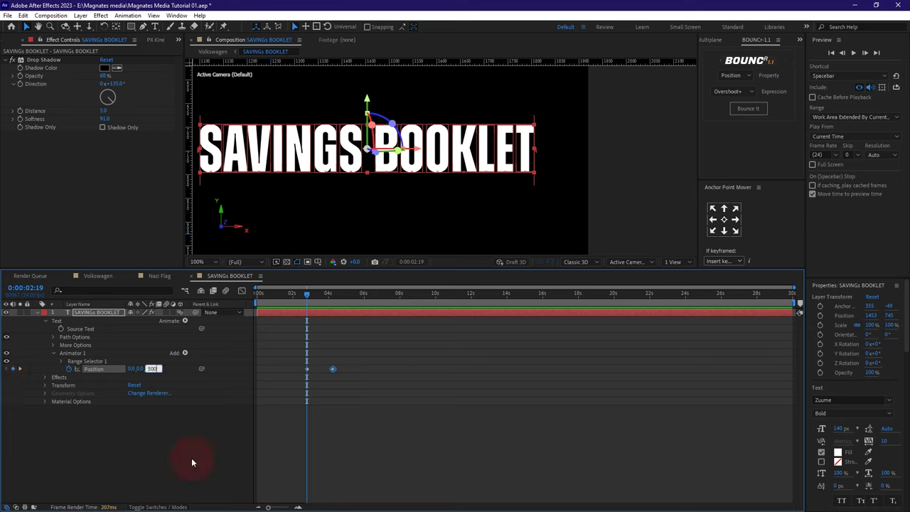
click(168, 449)
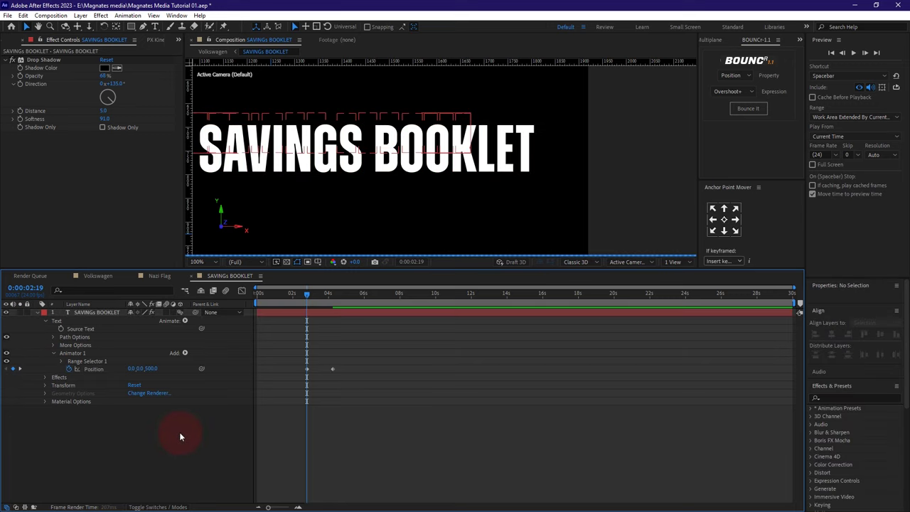
scroll(383, 155, down, 2)
click(308, 293)
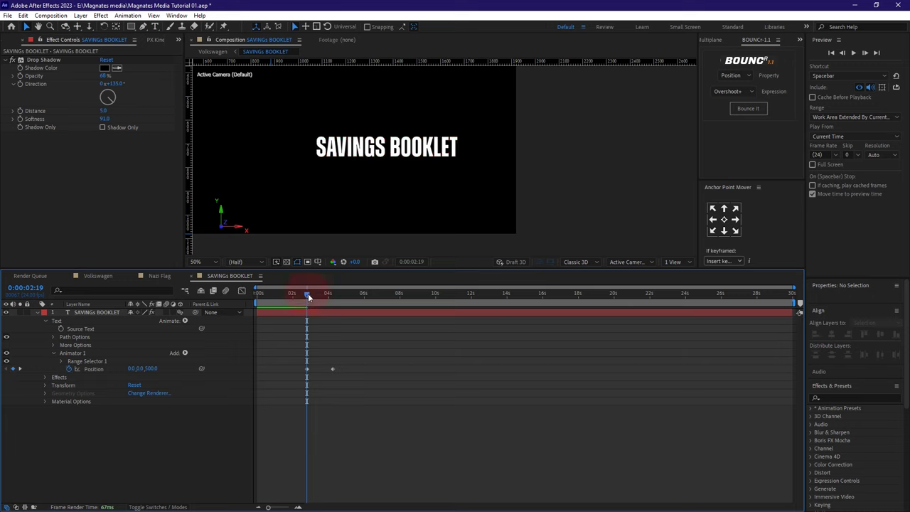
mouse_move(307, 294)
mouse_down()
mouse_move(332, 304)
mouse_move(308, 295)
mouse_up()
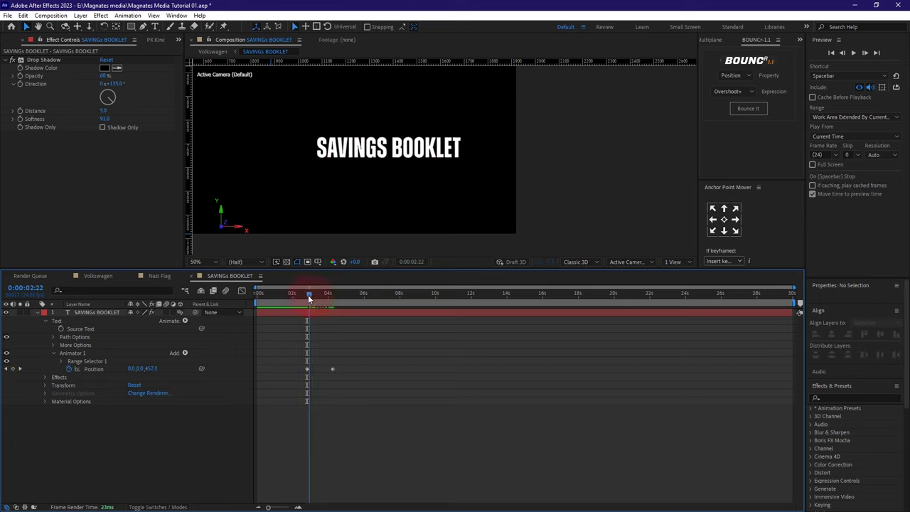
click(7, 369)
click(8, 369)
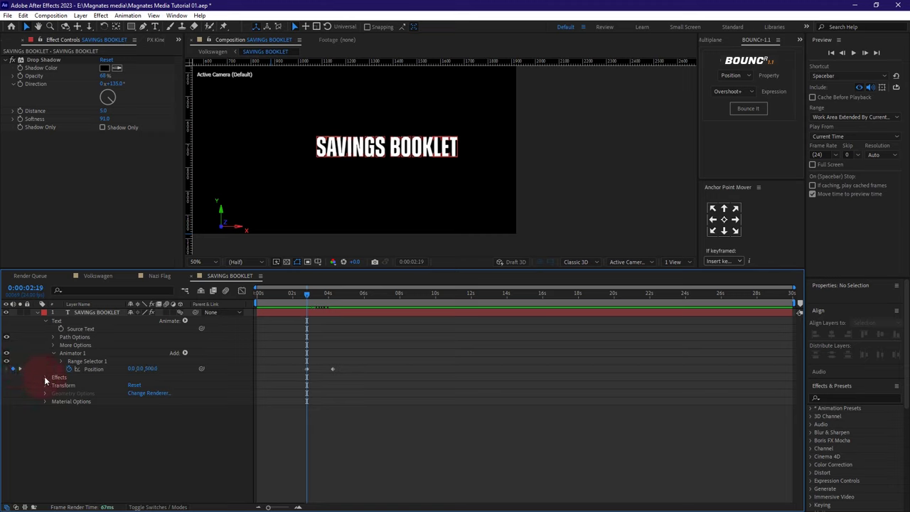
- Set Animator 1's range selector offset to 20% and turn on Randomize Order
click(61, 361)
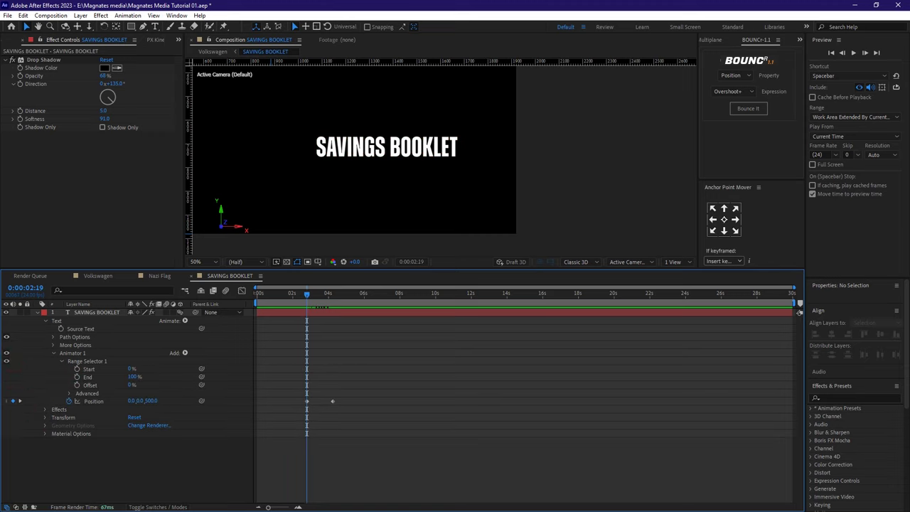
click(132, 385)
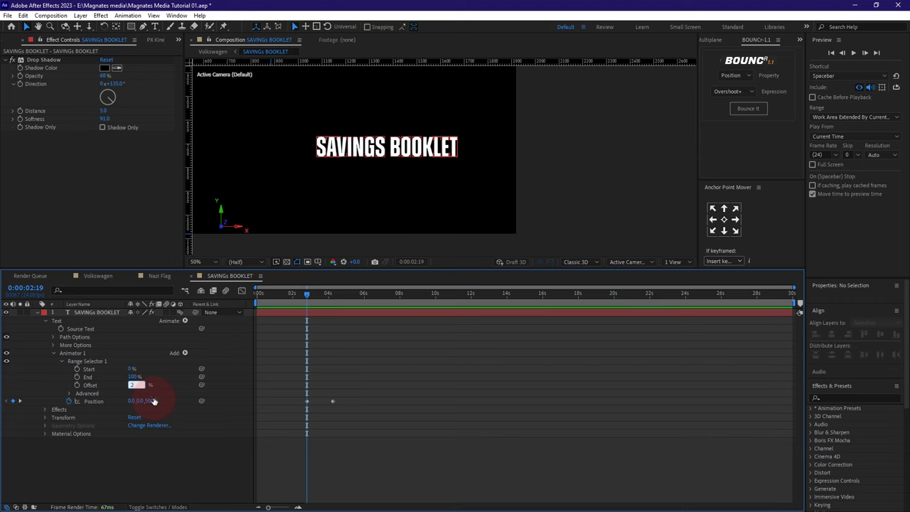
key(Return)
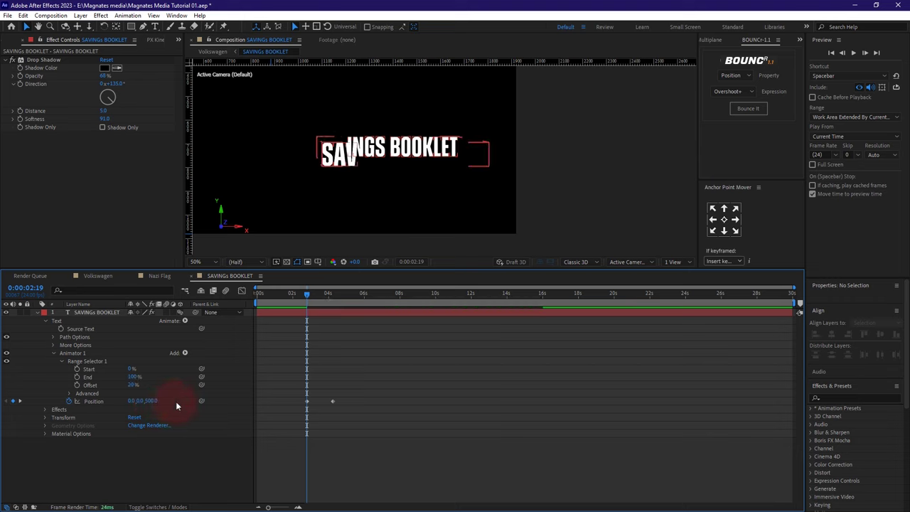
click(69, 393)
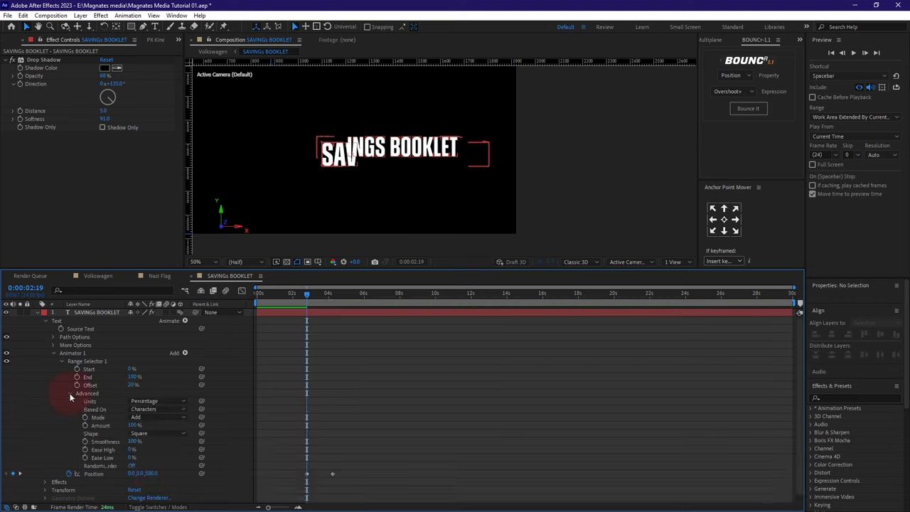
click(133, 466)
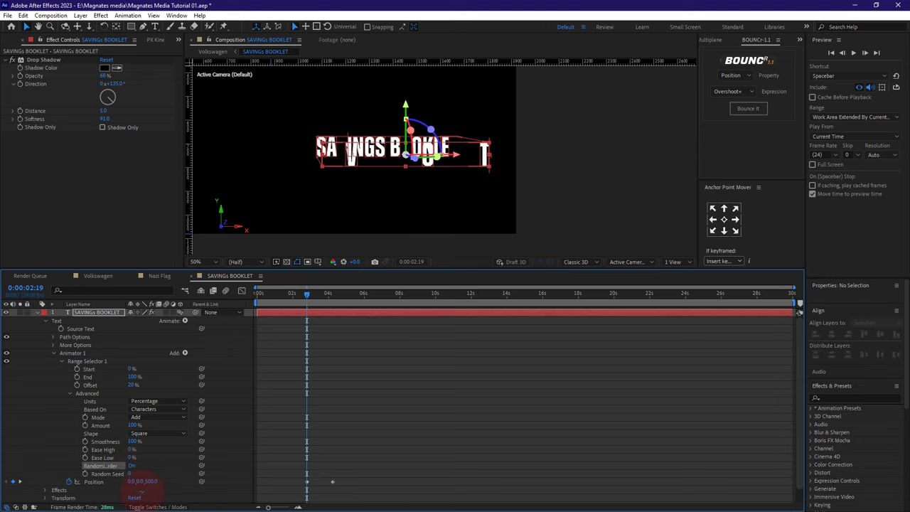
click(36, 315)
click(196, 342)
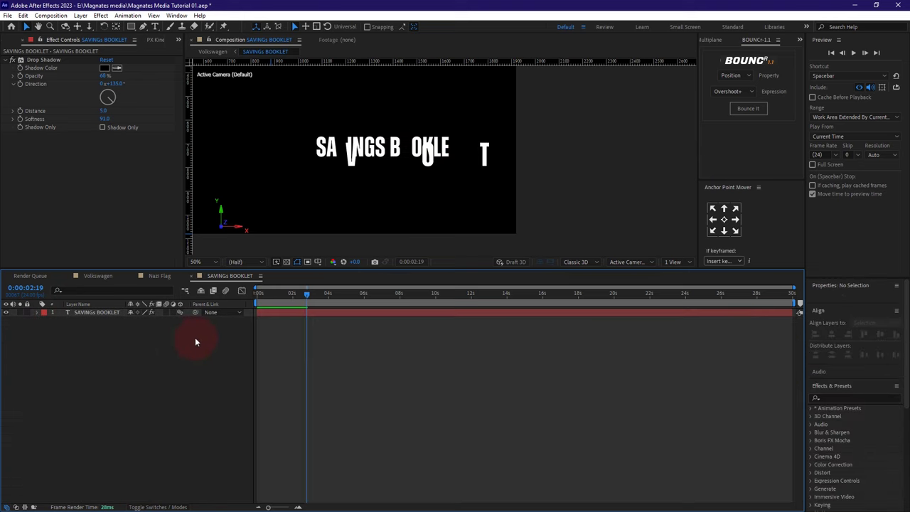
- Apply the Typewriter preset to the SAVINGs BOOKLET layer at 0:00:02:19
click(79, 313)
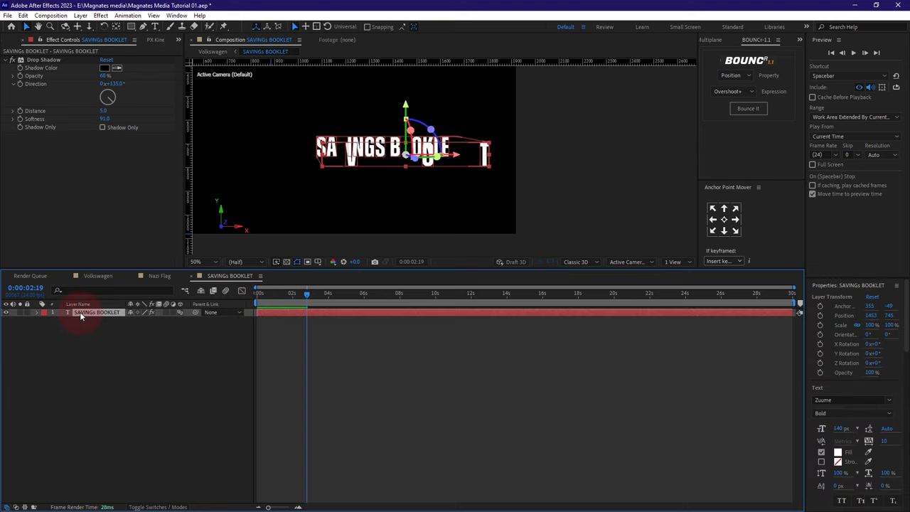
key(p)
click(308, 320)
key(ctrl+space)
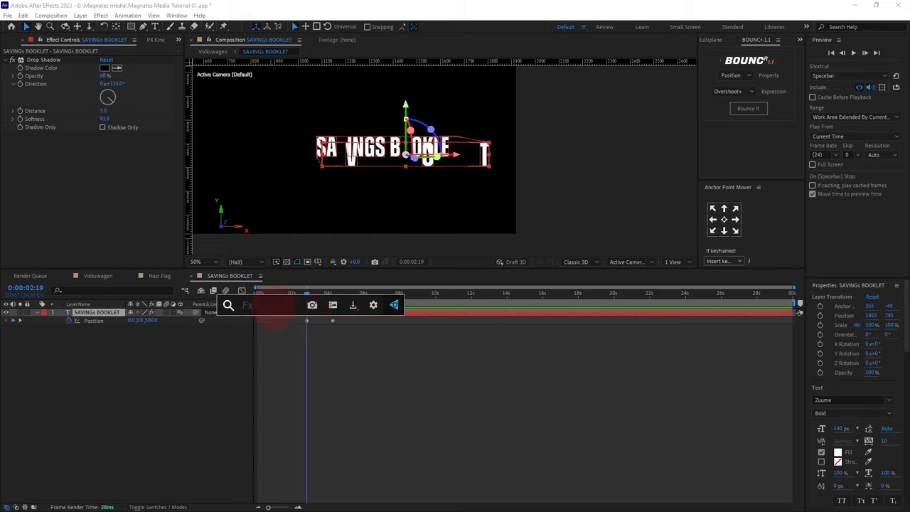
text(type)
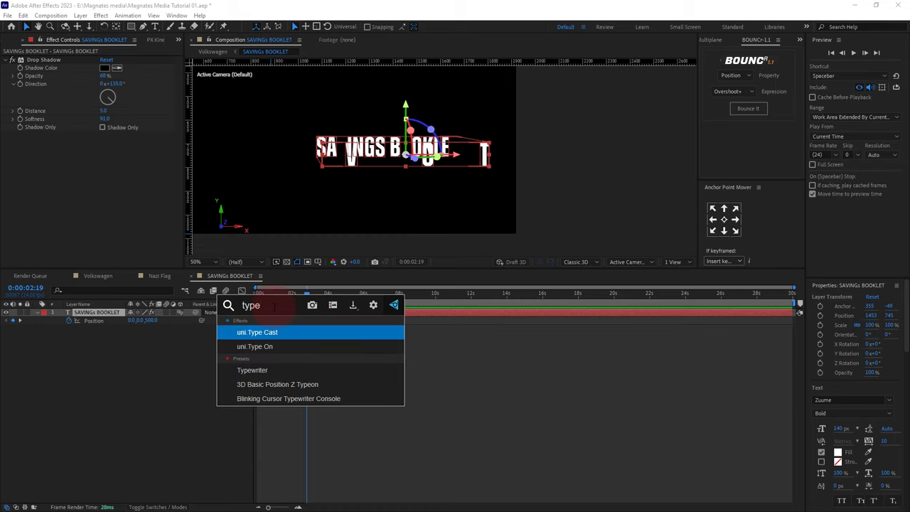
click(283, 371)
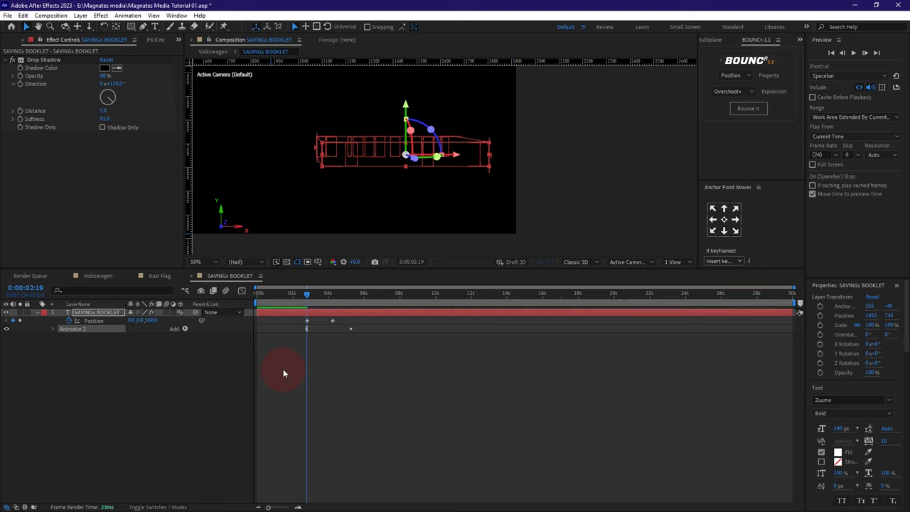
- Move the Typewriter animator's ending Start keyframe to 0:00:04:06, aligned with the second Position keyframe
click(52, 329)
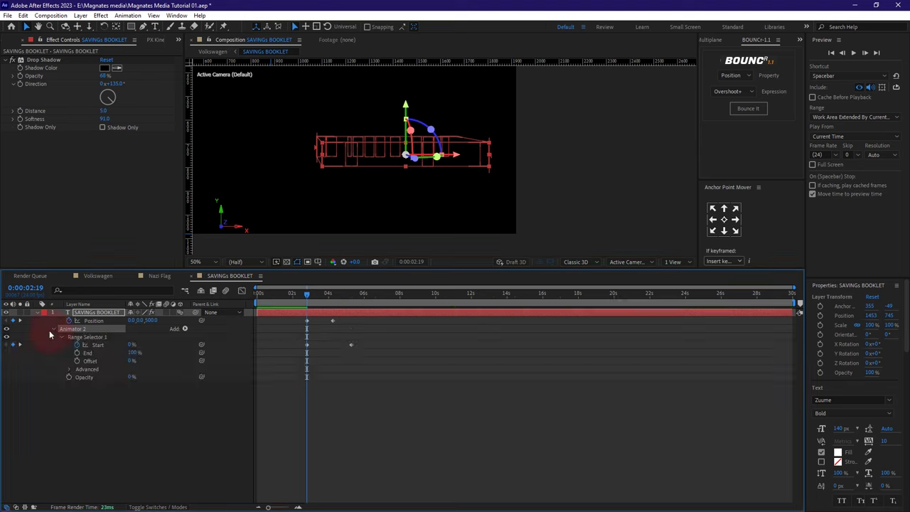
key(k)
drag(350, 345, 333, 349)
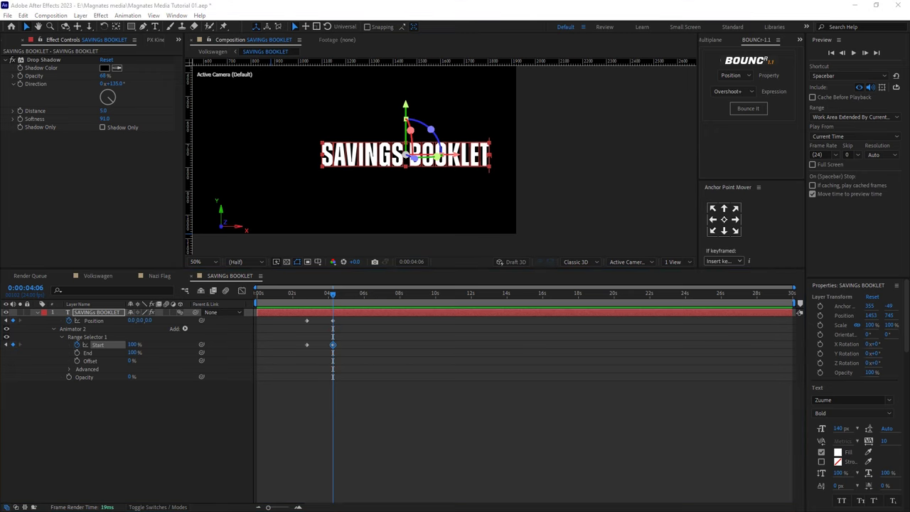
- Turn on Randomize Order for the Typewriter animator's range selector and preview the text reveal
click(69, 370)
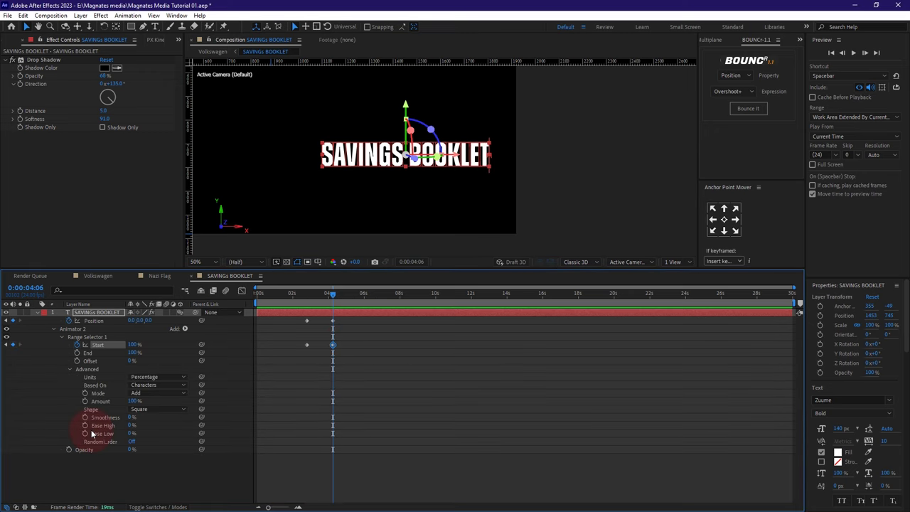
click(131, 442)
drag(322, 293, 306, 291)
click(488, 466)
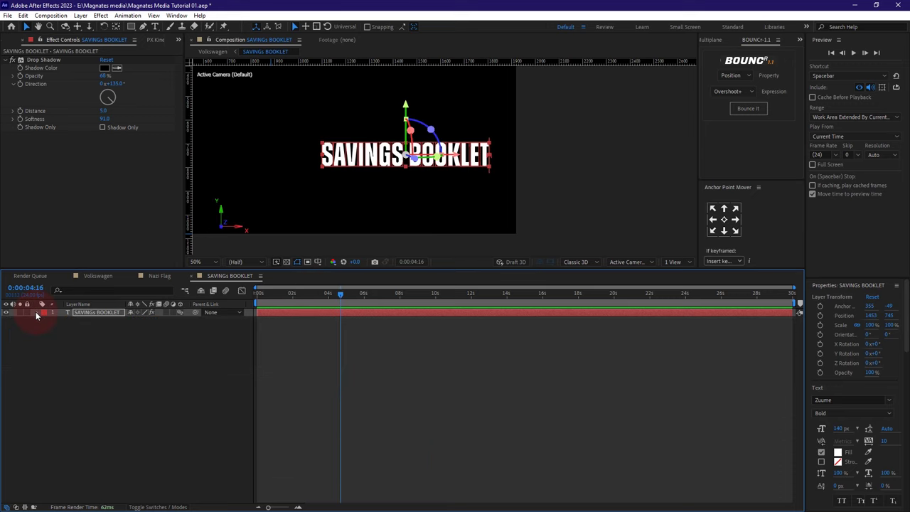
click(308, 246)
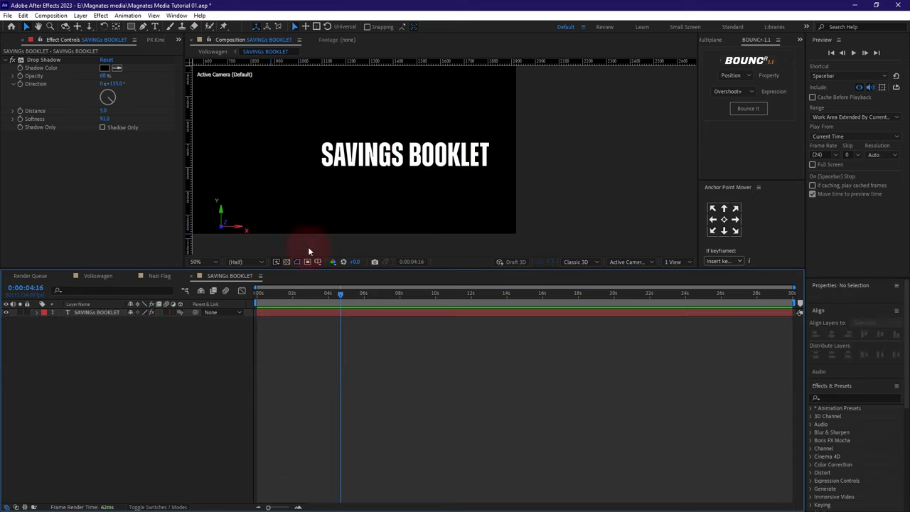
- Create a two-node camera with the 50mm preset and depth of field enabled
scroll(413, 189, down, 1)
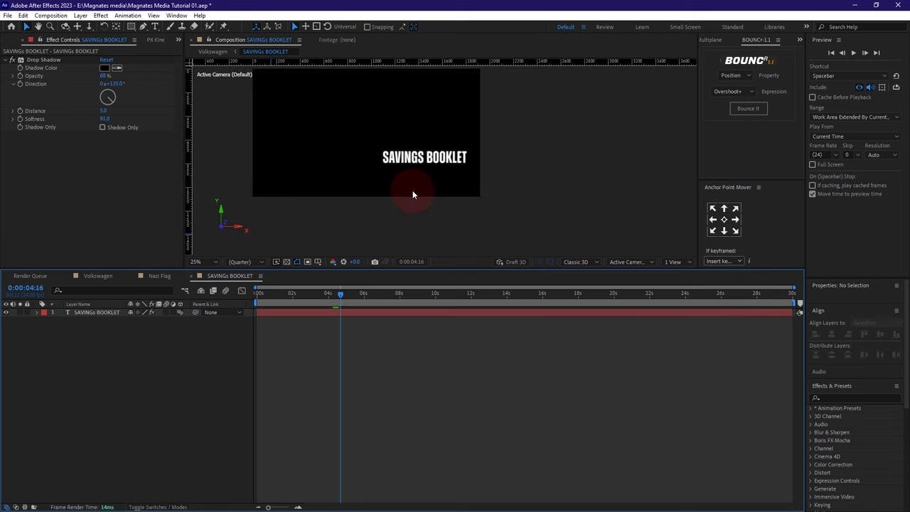
click(80, 15)
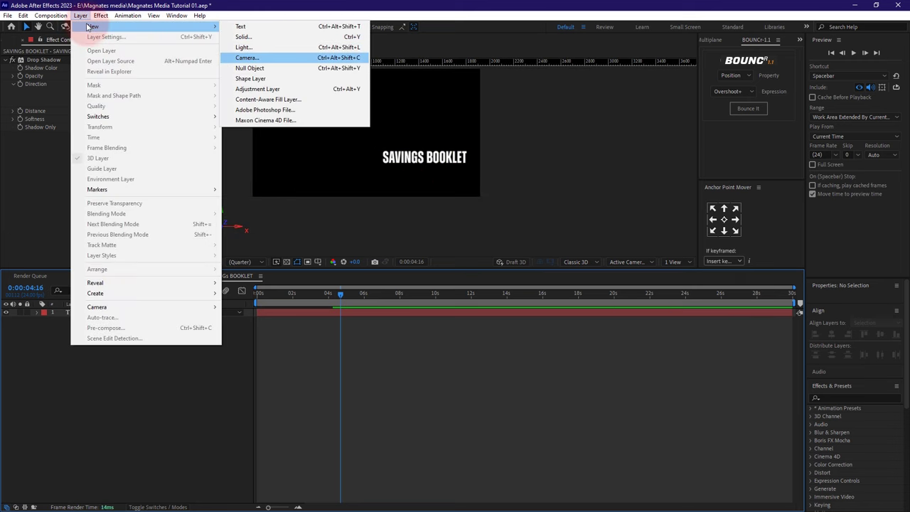
mouse_move(91, 30)
click(334, 58)
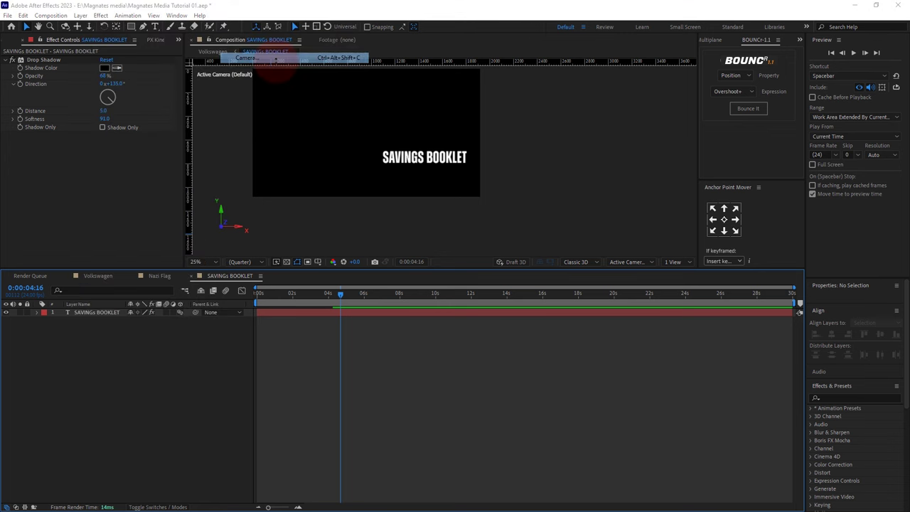
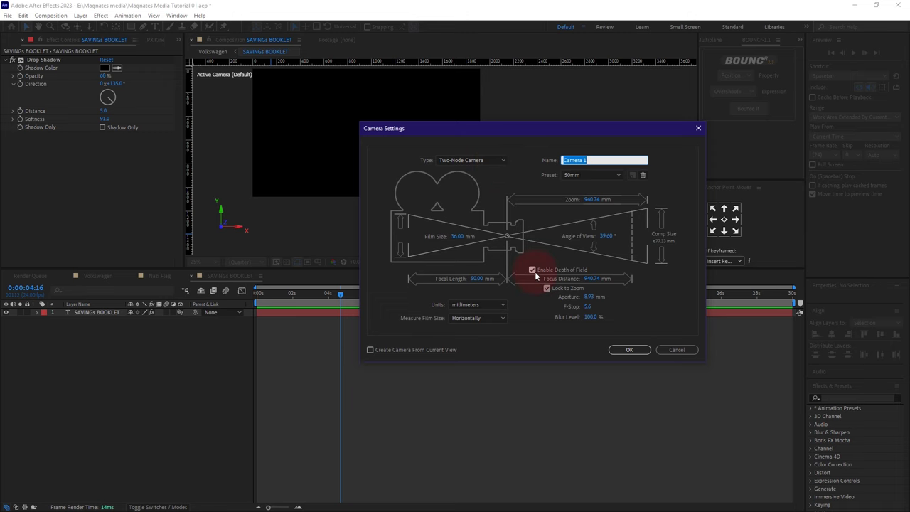
key(Return)
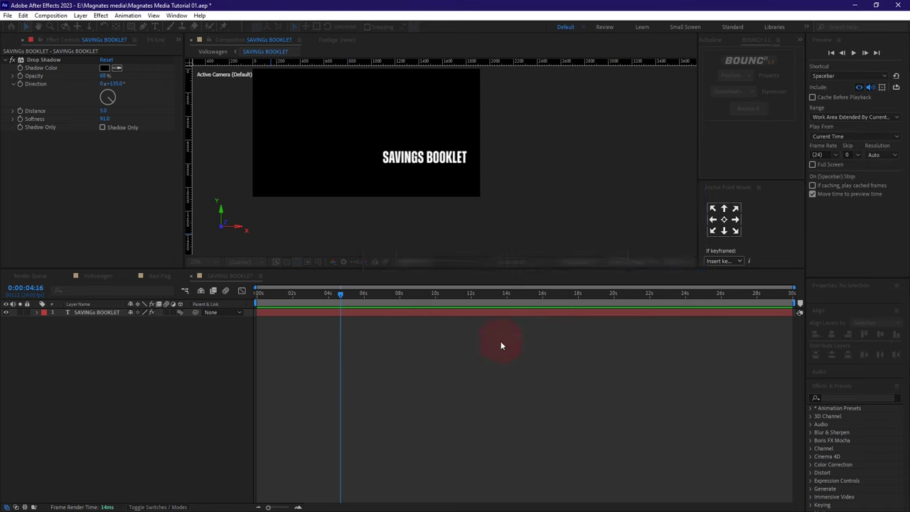
- Rename the new camera layer as Depth of field
right_click(74, 314)
click(118, 283)
text(Depth of field)
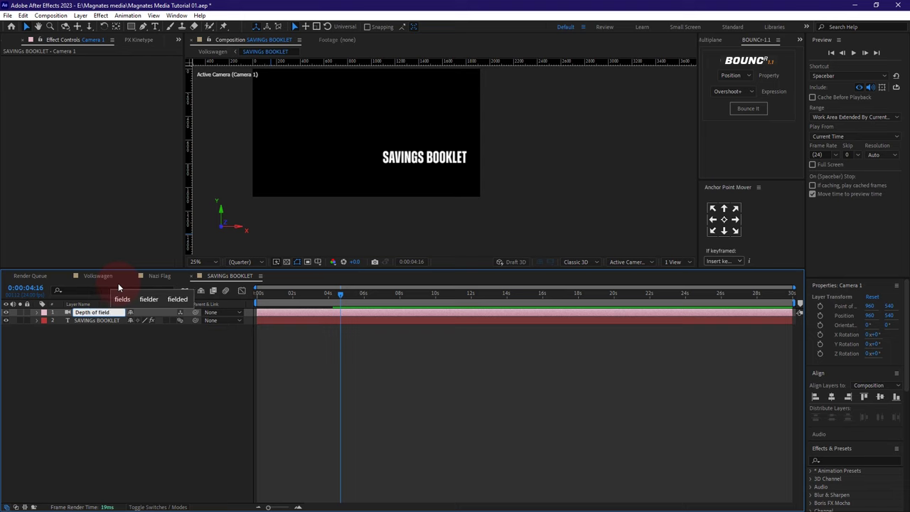
key(Return)
click(69, 397)
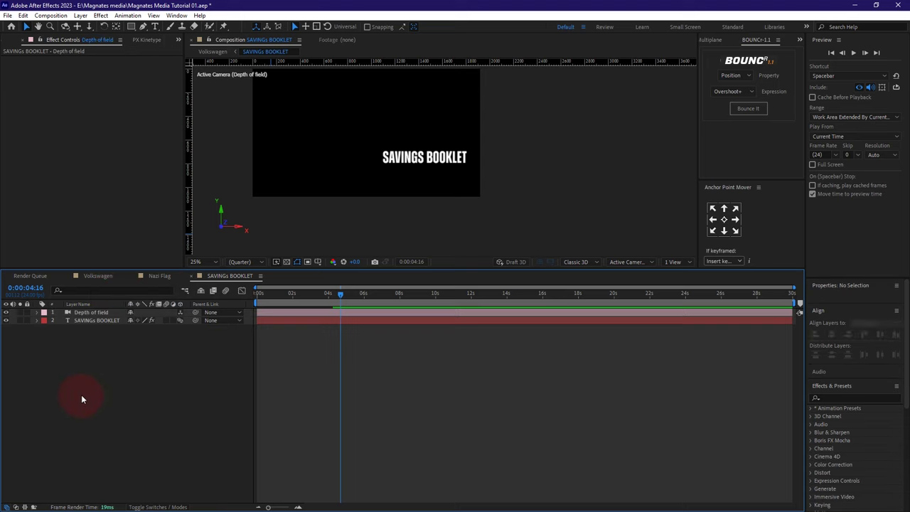
- Switch the composition viewer to two views and expand the Depth of field camera's Camera Options
click(678, 265)
click(674, 283)
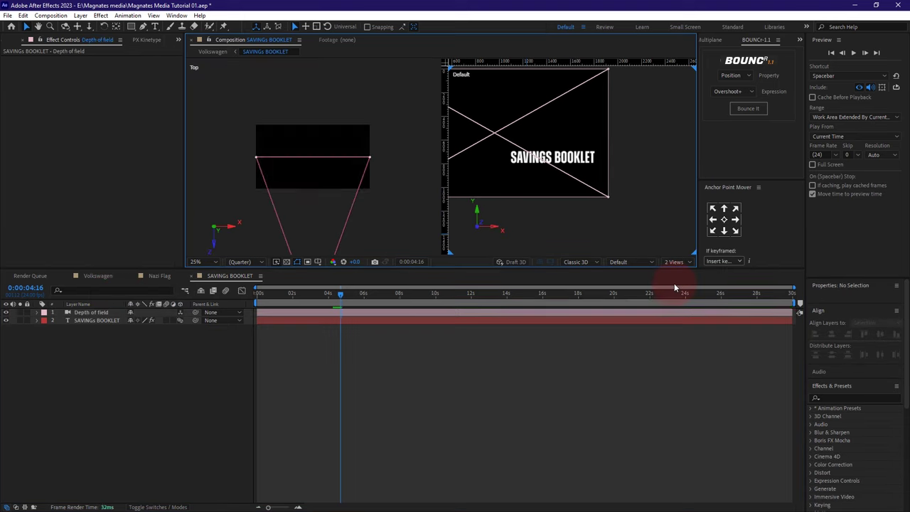
click(46, 322)
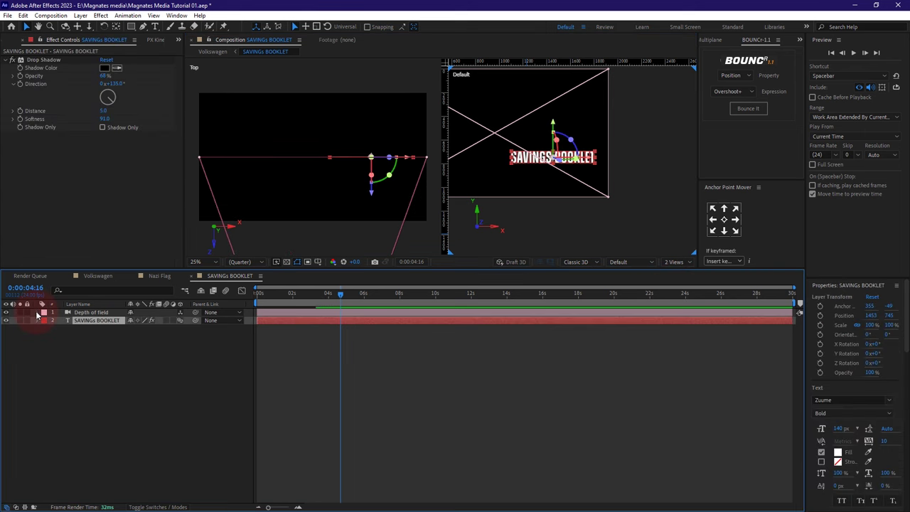
click(37, 312)
click(45, 329)
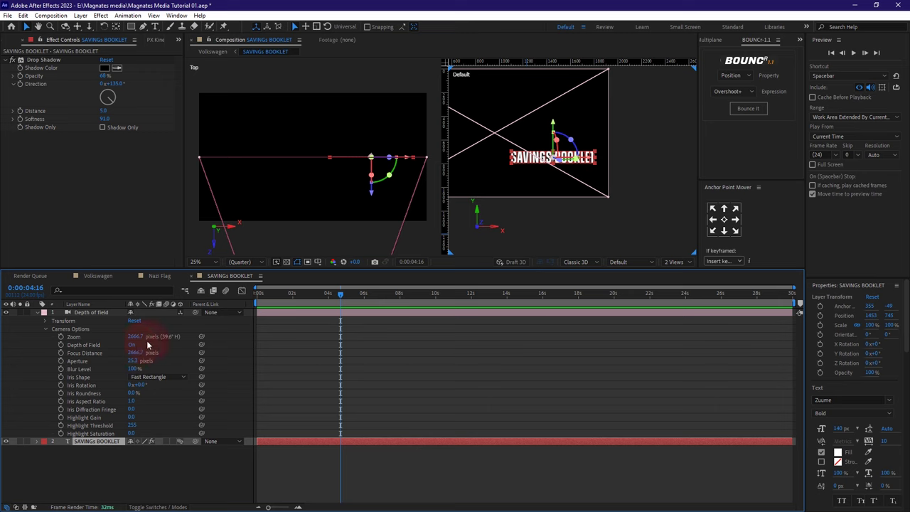
scroll(526, 174, up, 2)
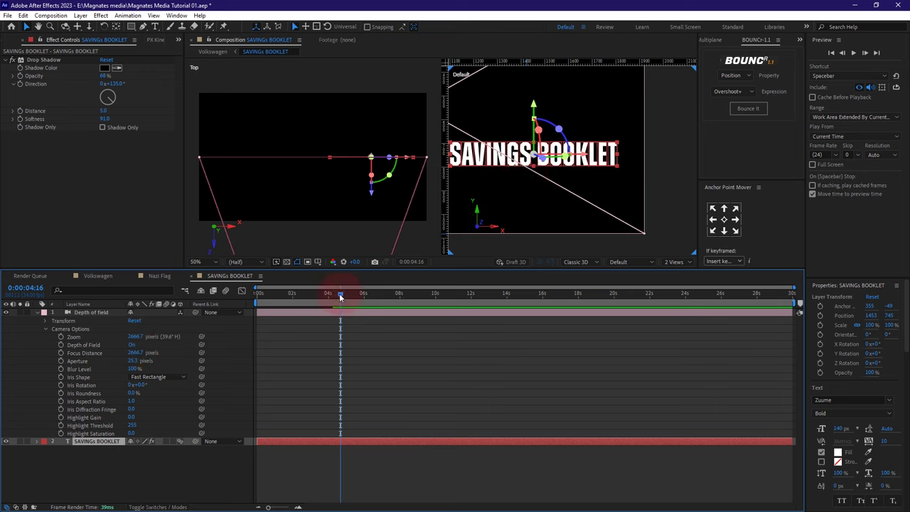
- Set the Depth of field camera's iris shape to Hexagon, blur level to 300% and aperture to 200 pixels
drag(340, 297, 313, 302)
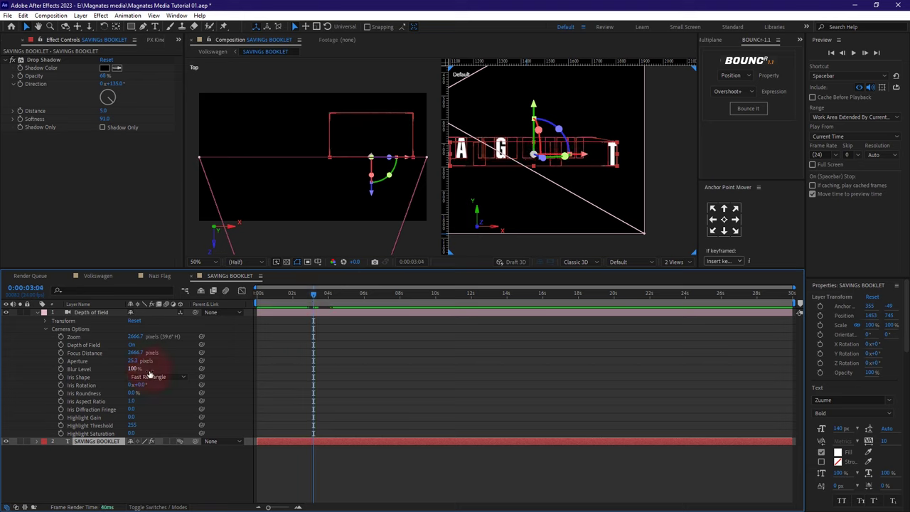
click(149, 376)
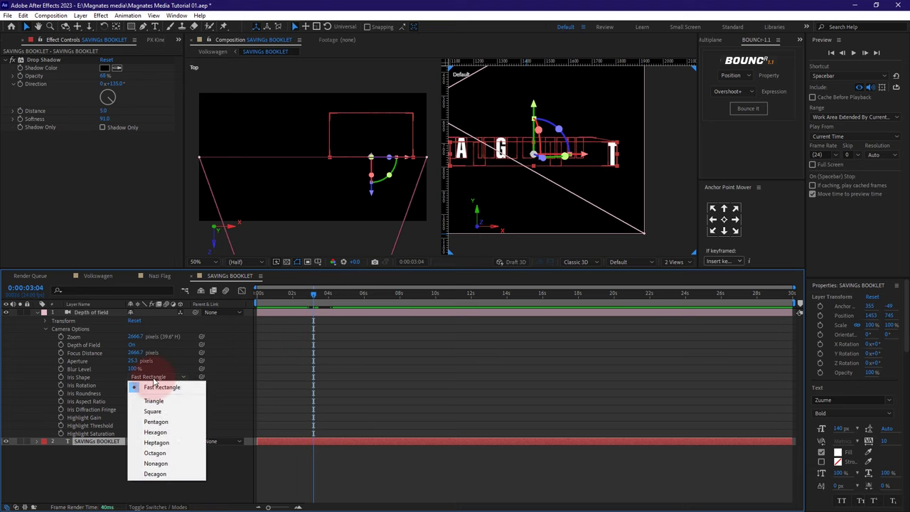
click(157, 432)
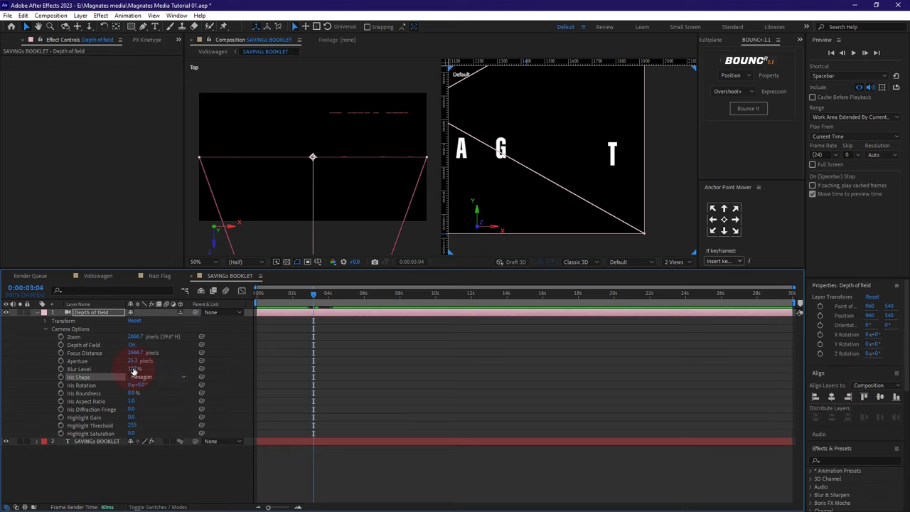
drag(134, 369, 168, 370)
click(135, 369)
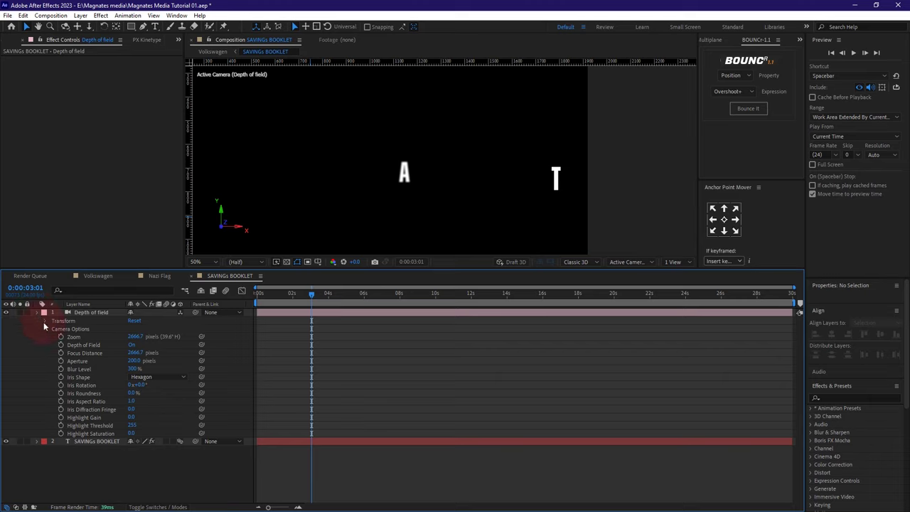
- Collapse the camera's properties and preview the SAVINGS BOOKLET reveal with the depth-of-field blur from near the start
click(36, 312)
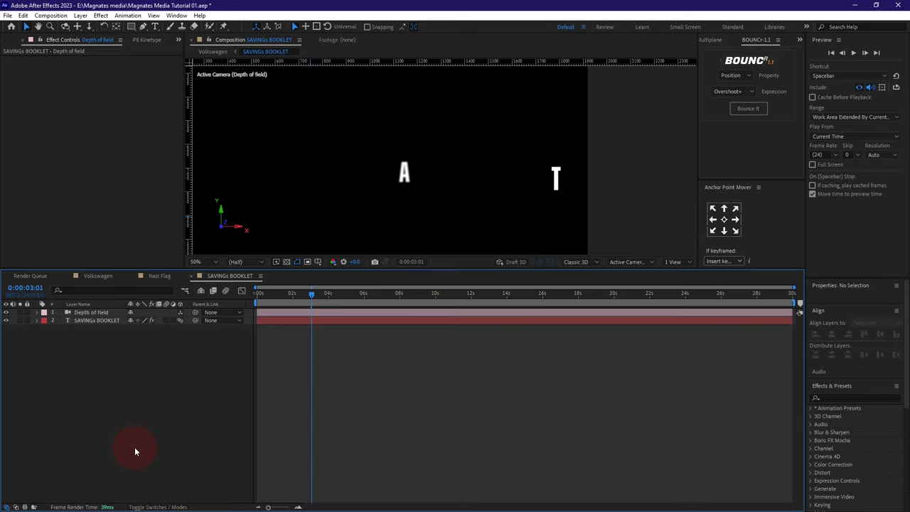
drag(313, 297, 376, 308)
click(262, 292)
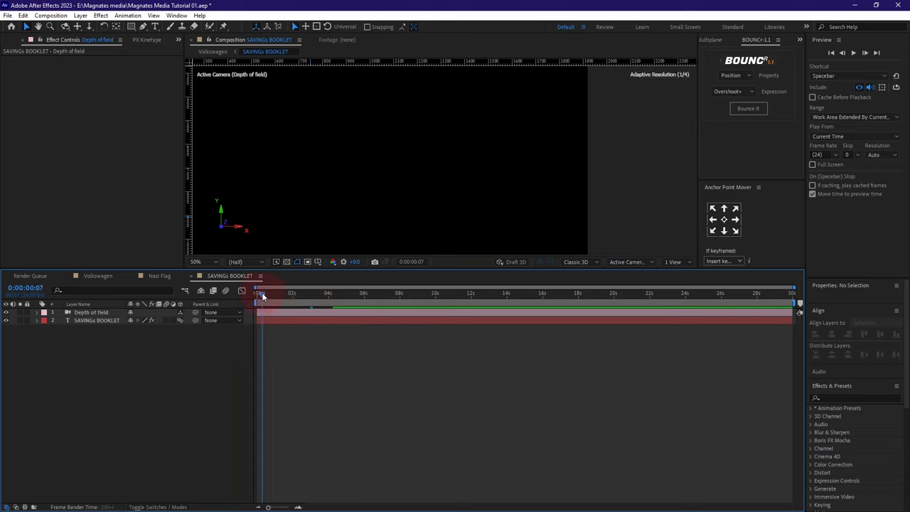
key(space)
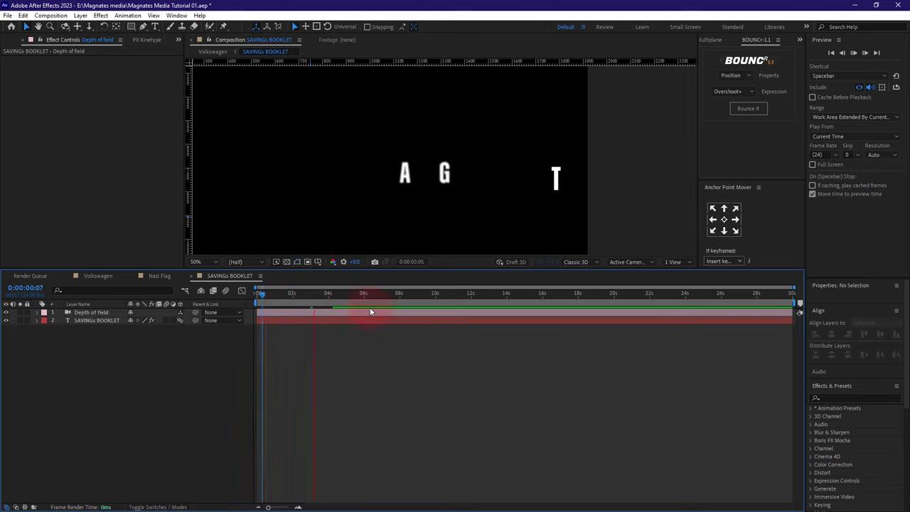
key(space)
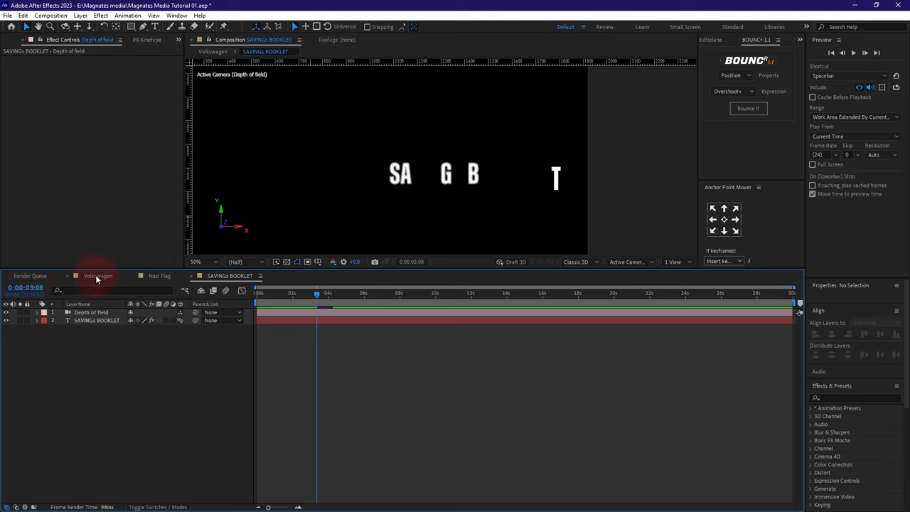
- In the Volkswagen composition, make the SAVINGS BOOKLET precomp, the KDF WAGEN SPARKARTE text and its background shape 3D layers
click(98, 276)
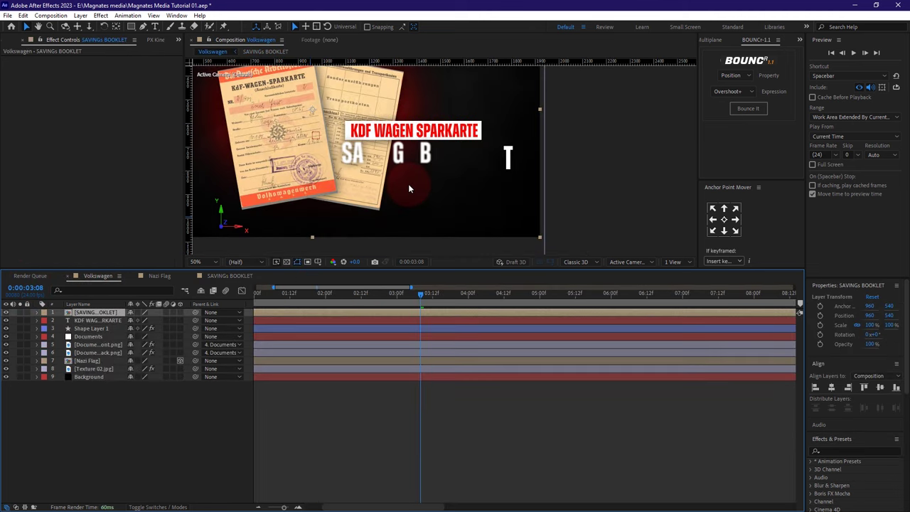
drag(418, 297, 481, 296)
click(95, 313)
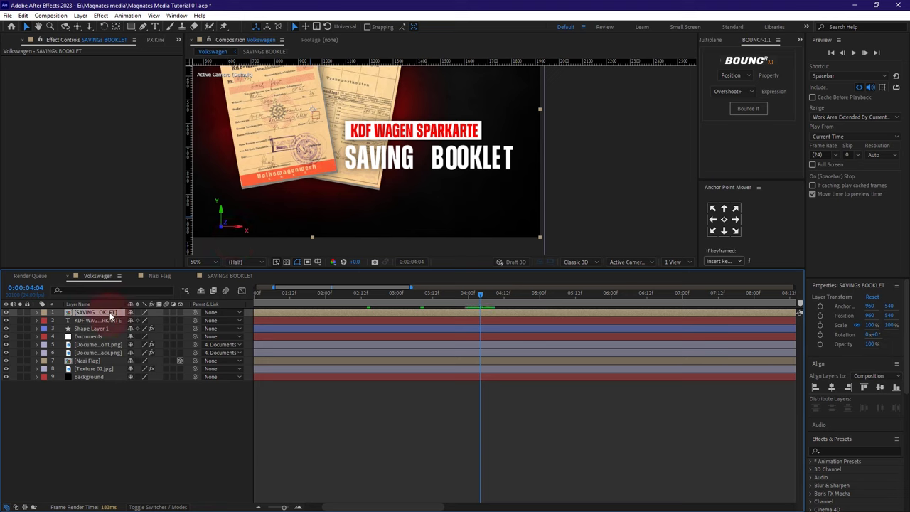
click(180, 312)
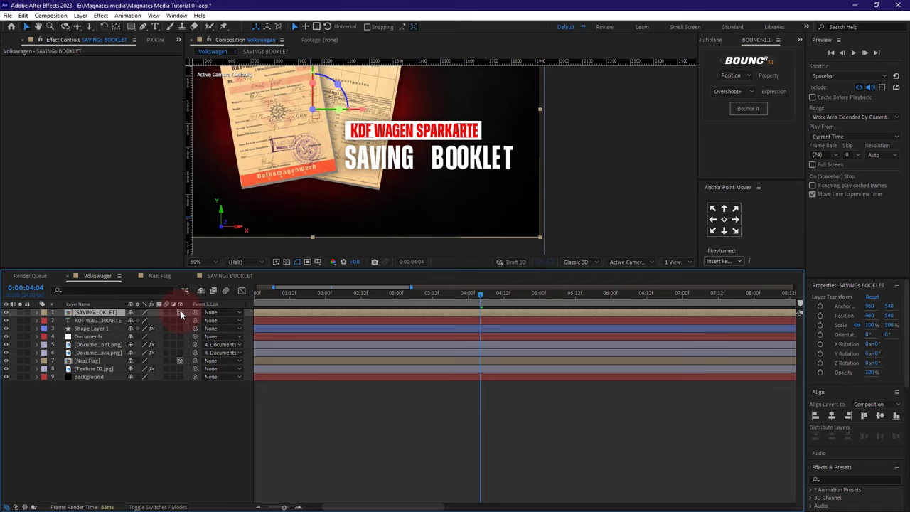
click(180, 328)
- Rename Shape Layer 1 as KDF Rec
right_click(94, 332)
click(117, 302)
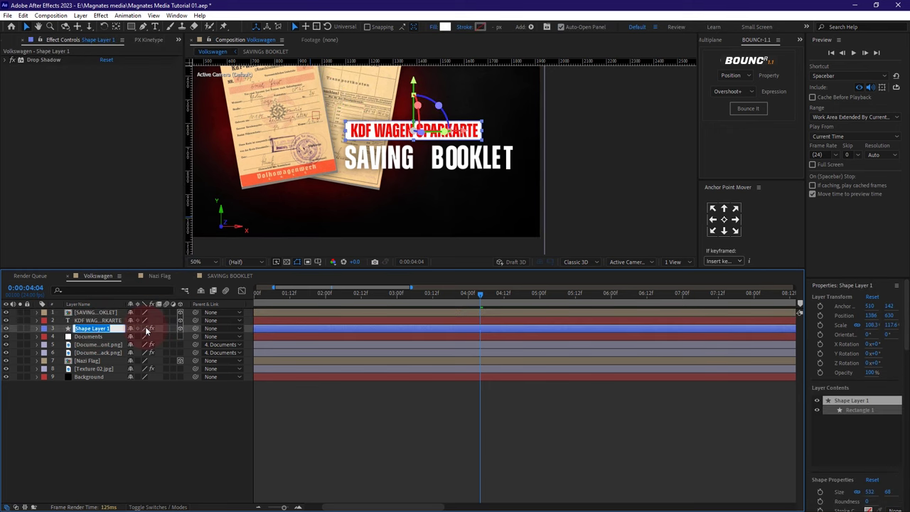
text(KDF)
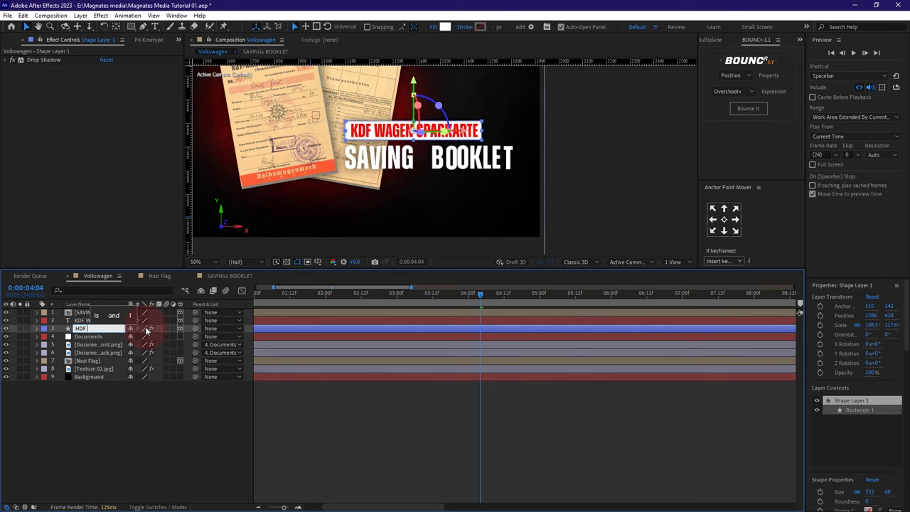
text( sah)
key(BackSpace)
key(BackSpace)
key(BackSpace)
text(Rec)
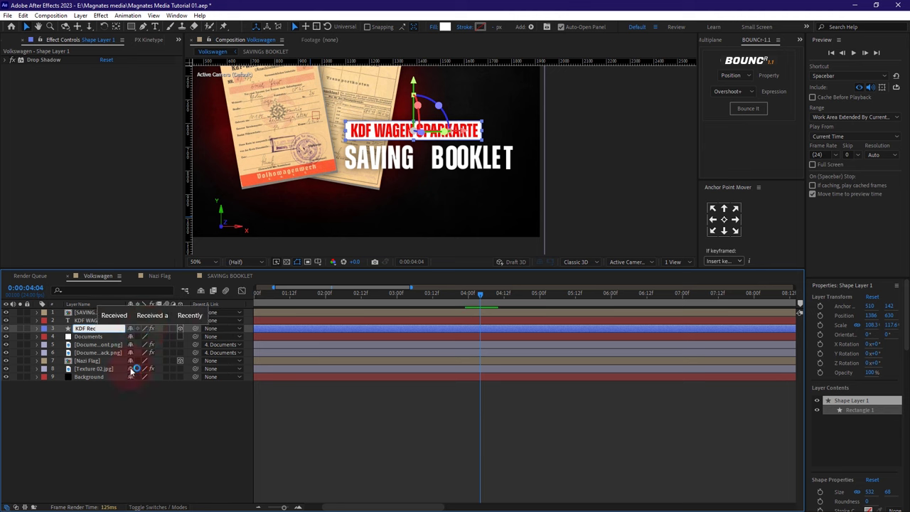
click(88, 478)
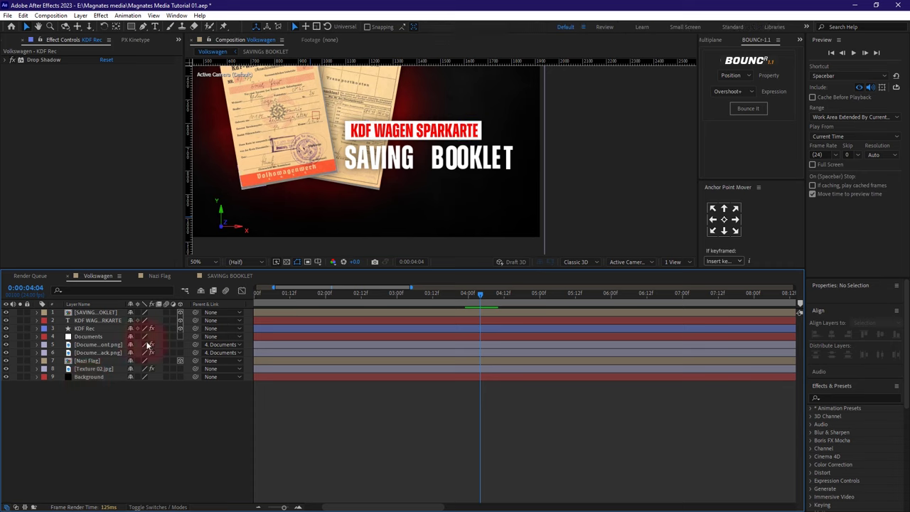
- Reorder the SAVINGS BOOKLET, KDF WAGEN SPARKARTE and KDF Rec layers so they sit directly below the Documents null
click(92, 312)
shift+click(84, 329)
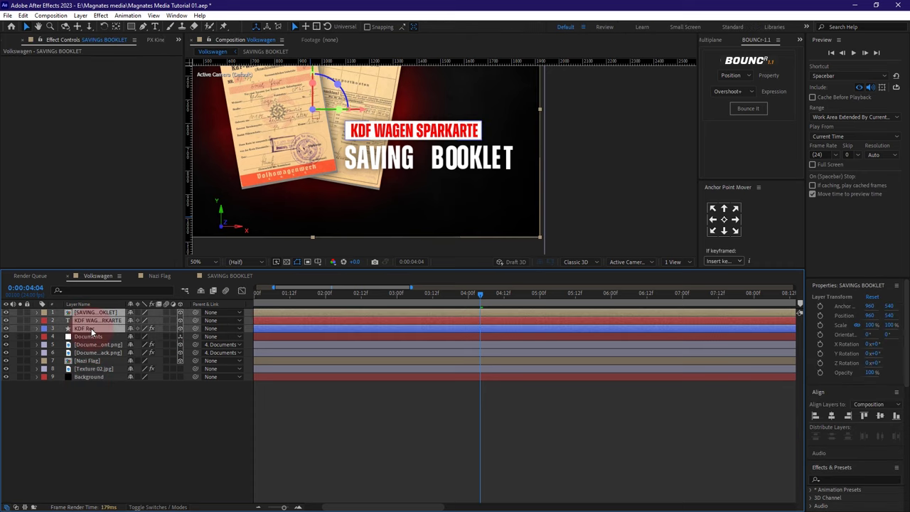
drag(84, 329, 93, 339)
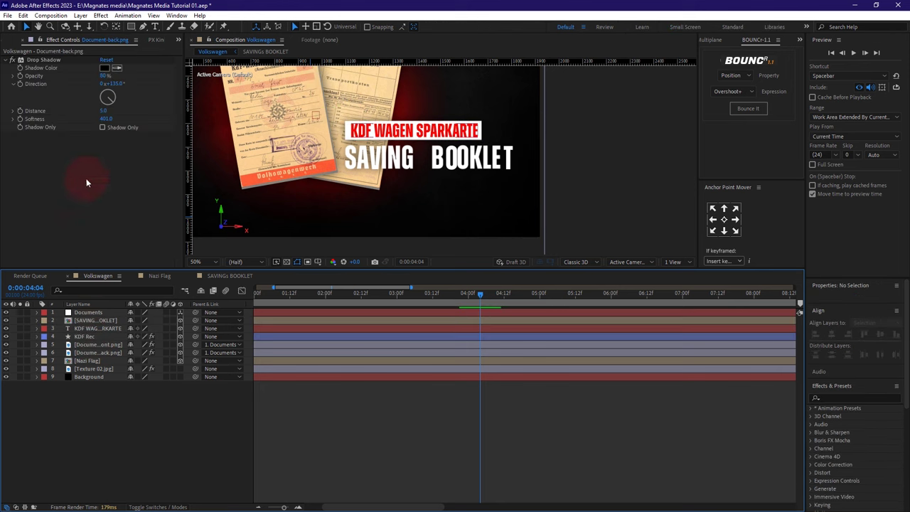
- Create a new null object above the Documents layer and make it a 3D layer
click(81, 15)
mouse_move(100, 27)
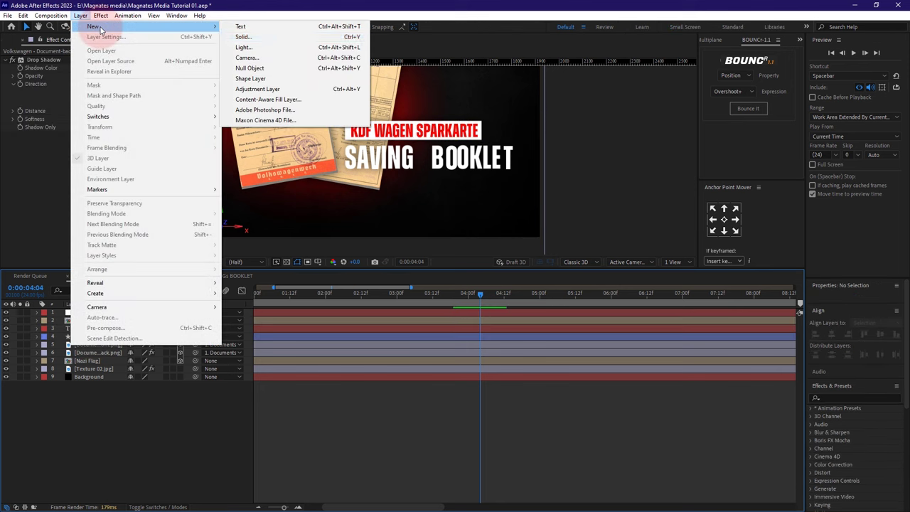
click(275, 89)
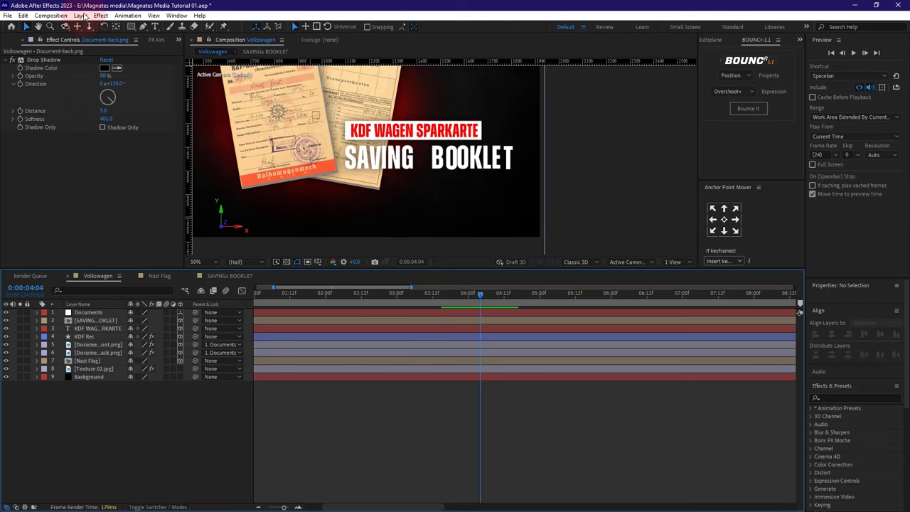
click(81, 15)
mouse_move(100, 26)
click(270, 68)
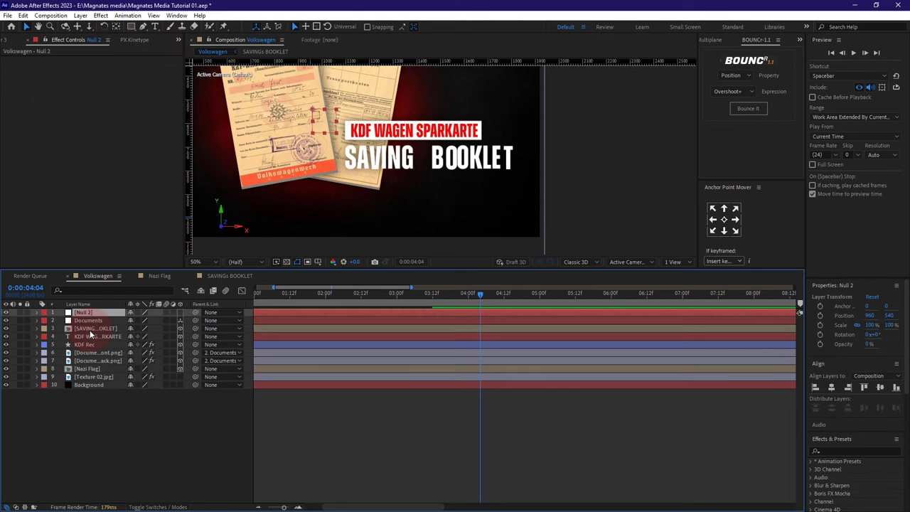
click(181, 311)
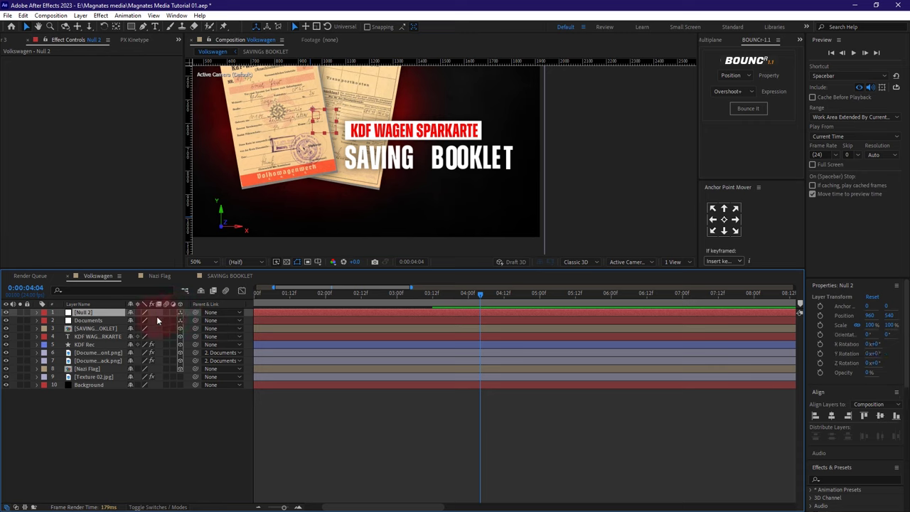
- Parent the SAVINGS BOOKLET, KDF WAGEN SPARKARTE and KDF Rec layers to the new null
click(92, 329)
shift+click(85, 344)
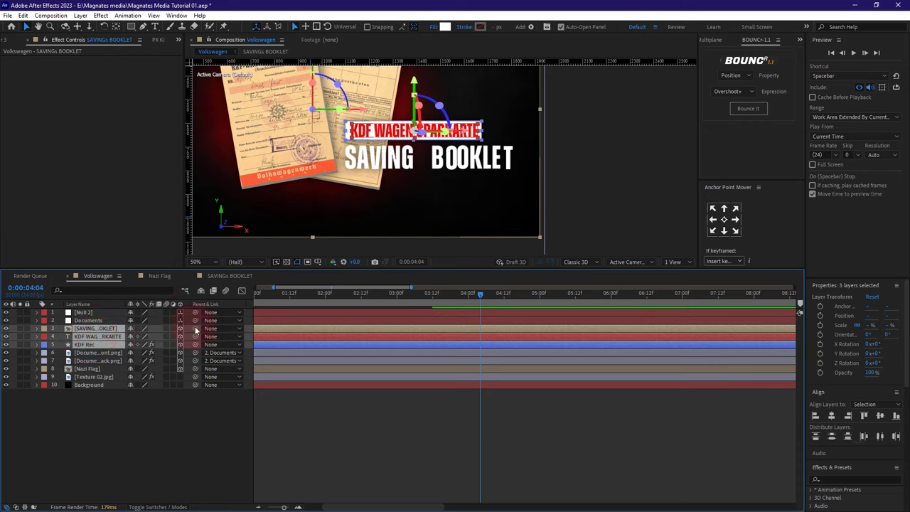
drag(196, 329, 91, 313)
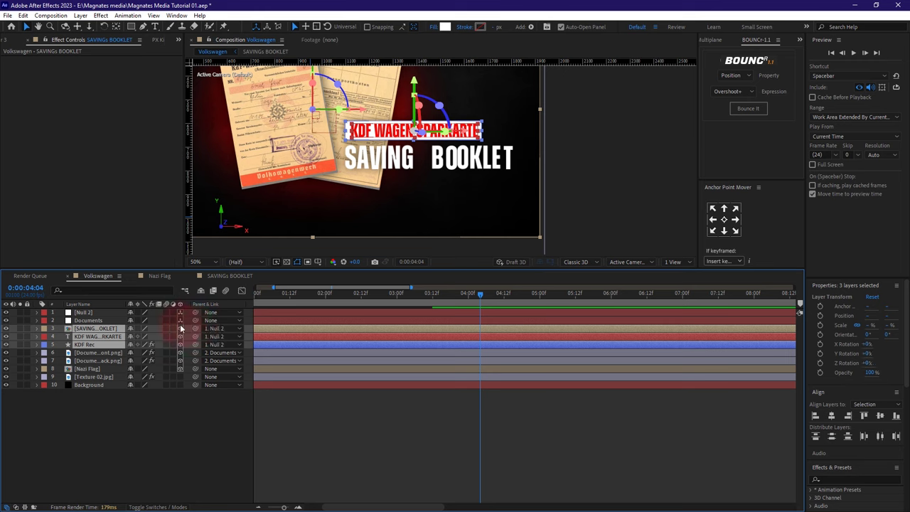
- Scale the null to 73%, shift the titles slightly right, and delete the null
click(91, 312)
key(s)
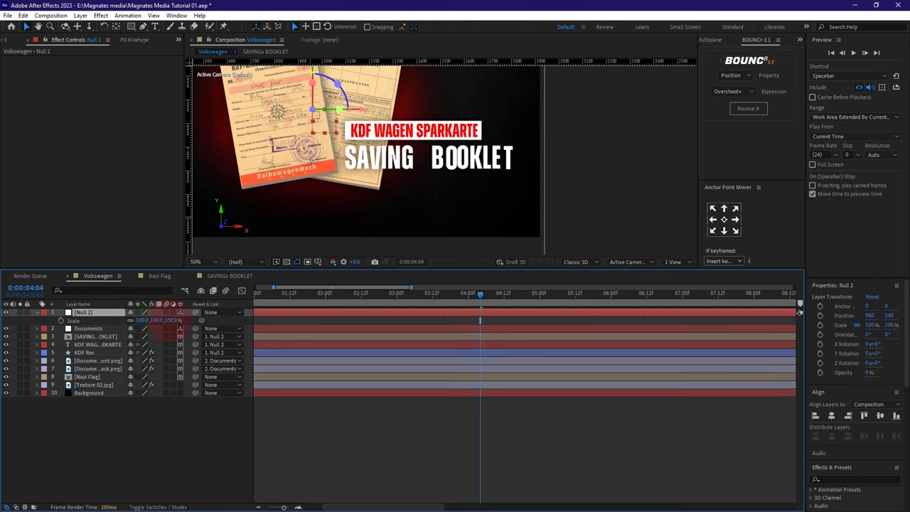
drag(158, 320, 147, 320)
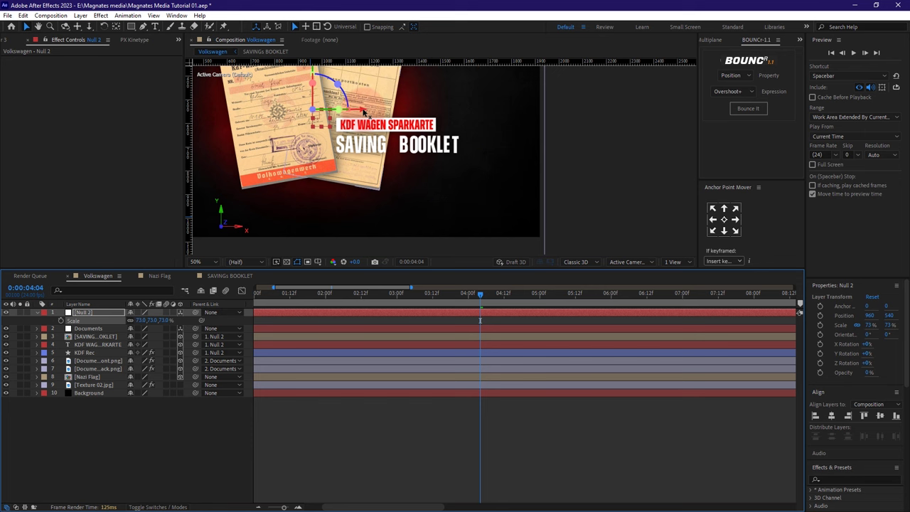
key(Delete)
click(121, 448)
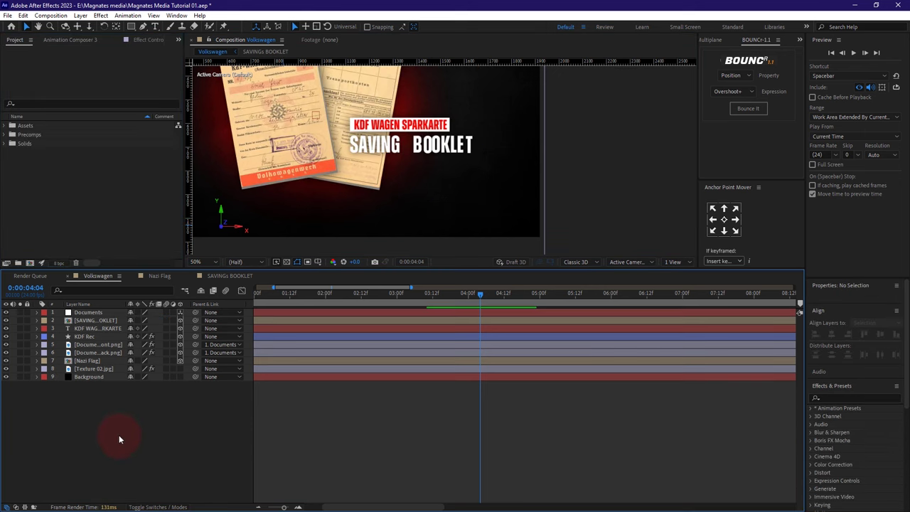
- Parent the SAVINGS BOOKLET, KDF WAGEN SPARKARTE and KDF Rec layers to the Documents null
click(92, 322)
shift+click(86, 336)
shift+click(86, 329)
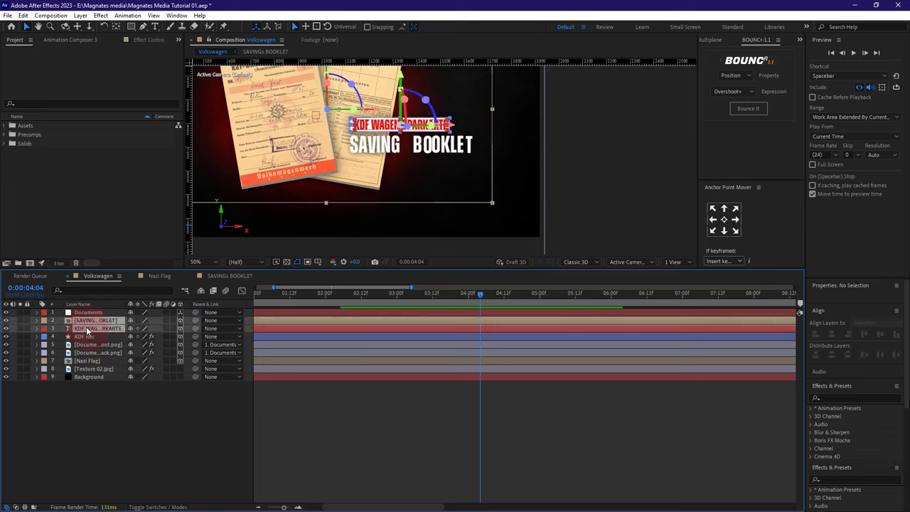
shift+click(86, 338)
drag(197, 323, 89, 313)
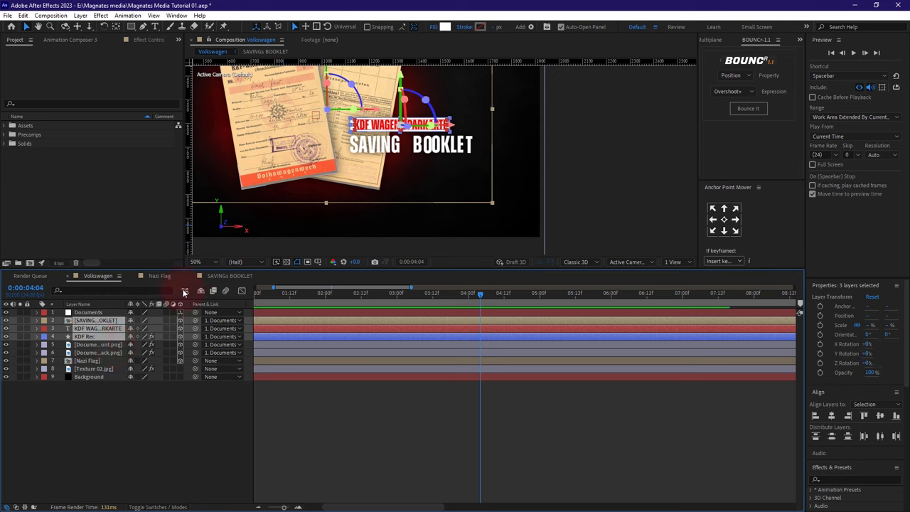
- Fit the whole Volkswagen frame in view and preview the documents and titles animating together
scroll(369, 138, down, 2)
click(464, 277)
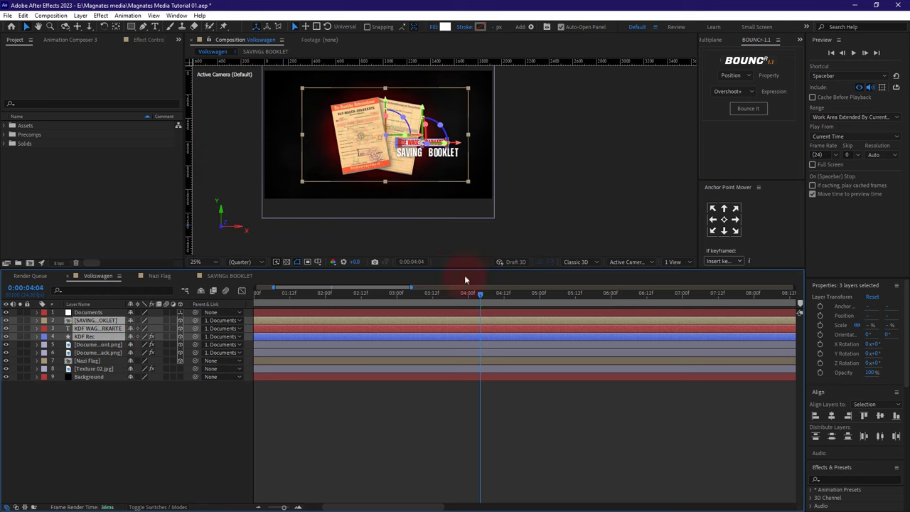
drag(437, 292, 296, 305)
key(space)
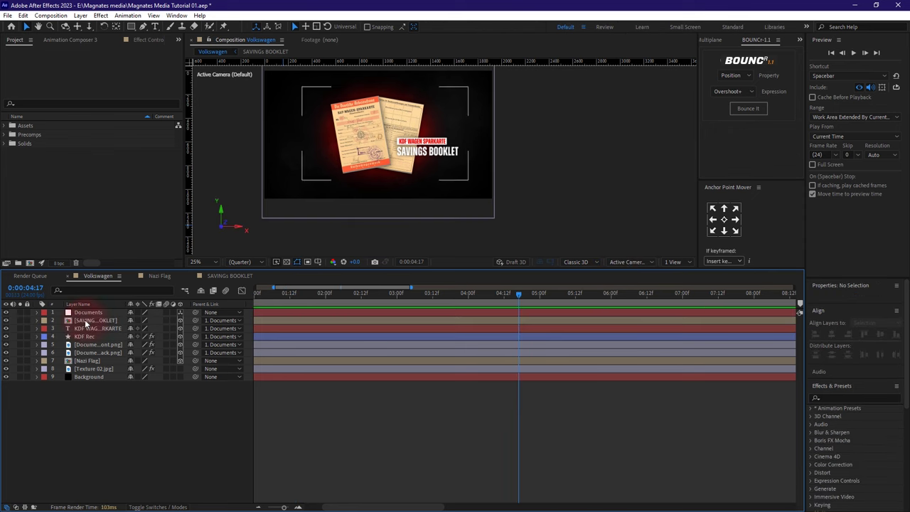
- Create a null object named Scaler and make it a 3D layer
click(81, 15)
mouse_move(81, 15)
click(253, 67)
right_click(90, 312)
click(146, 282)
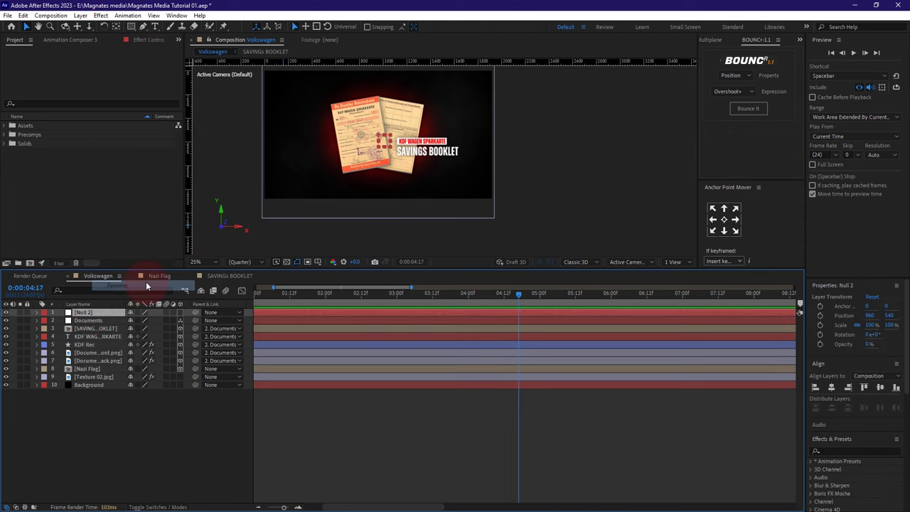
text(Scaler)
key(Return)
click(87, 314)
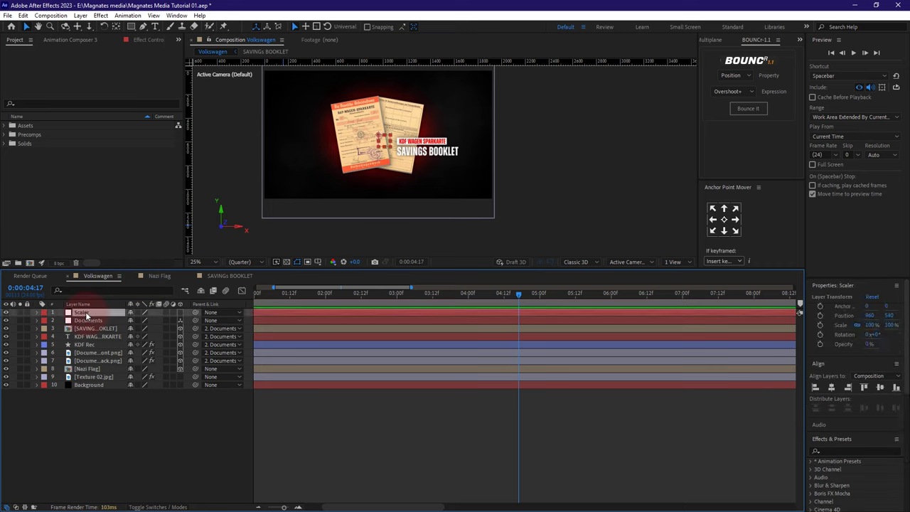
click(179, 312)
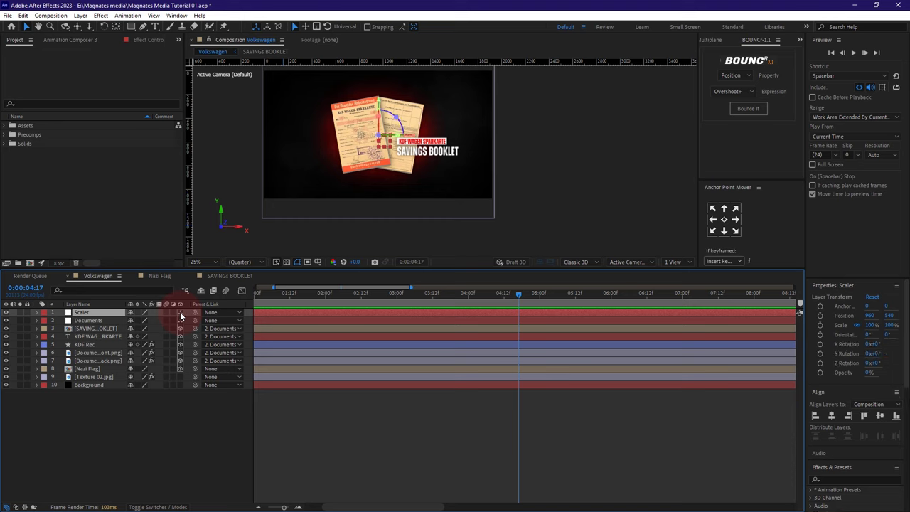
- Add a position keyframe to the Scaler null at 0:00:04:17 and return to the beginning of the timeline
click(89, 313)
key(alt+shift+p)
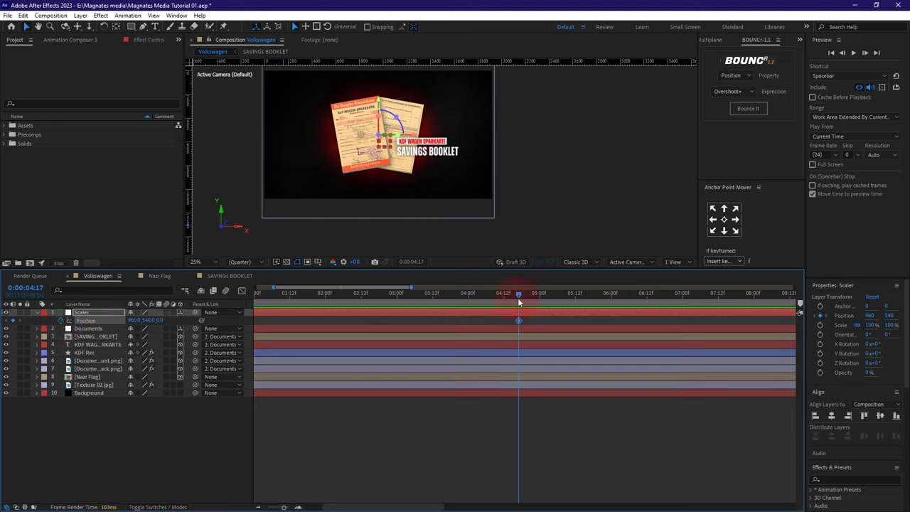
drag(518, 297, 256, 308)
drag(284, 507, 269, 508)
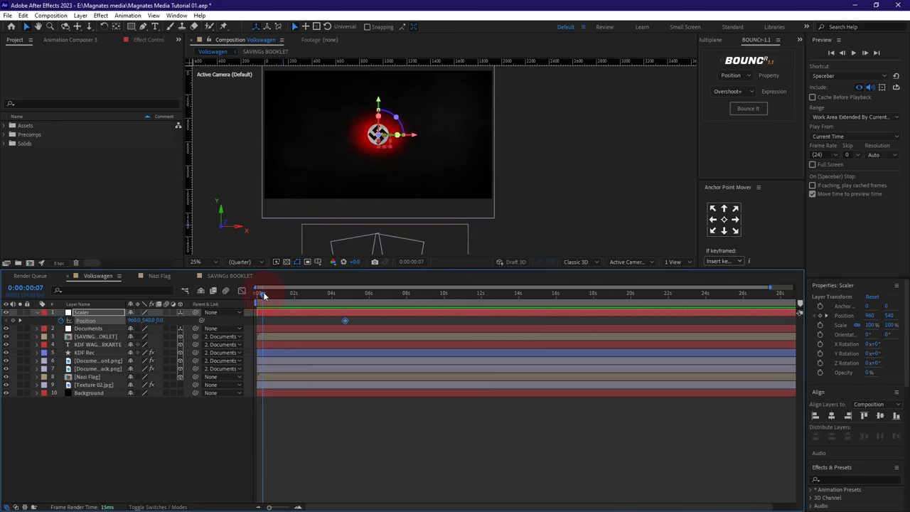
- Add a position keyframe to the Scaler null at 0:00:00:01
click(42, 288)
click(118, 459)
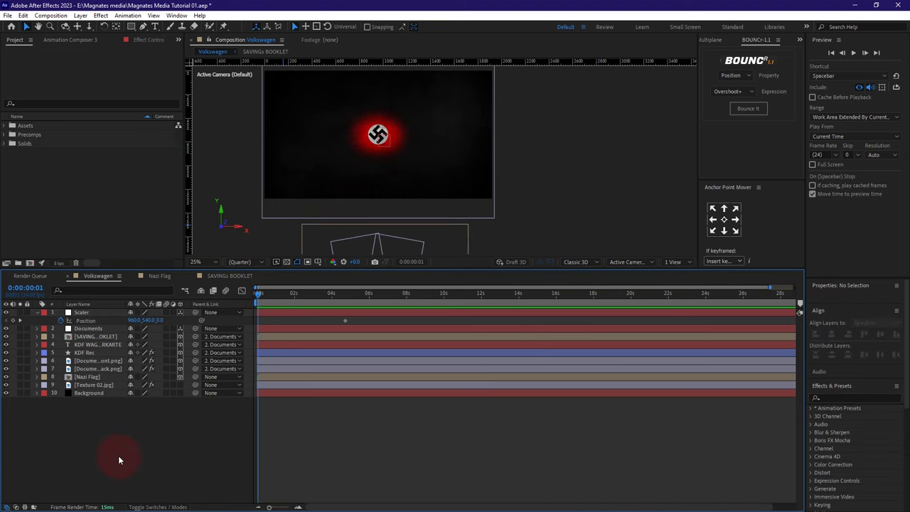
click(12, 320)
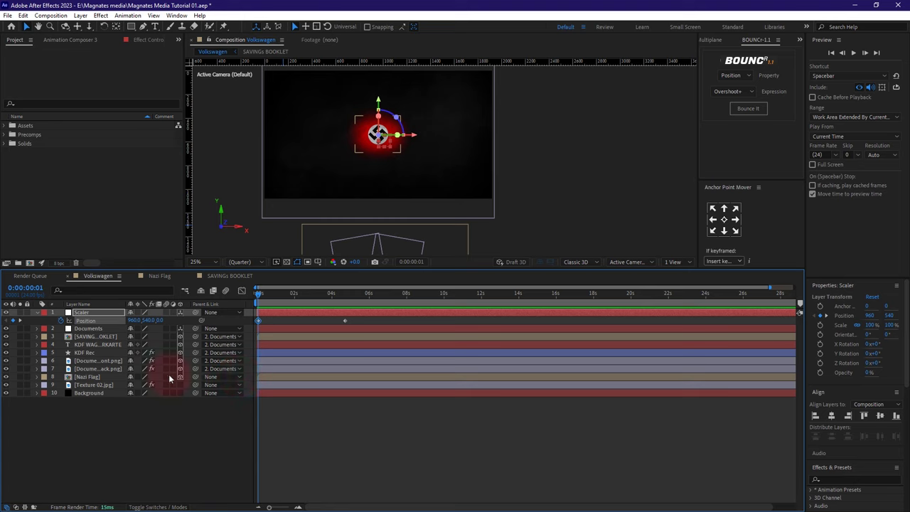
- Parent the Nazi Flag layer and the Documents null to the Scaler null
click(169, 377)
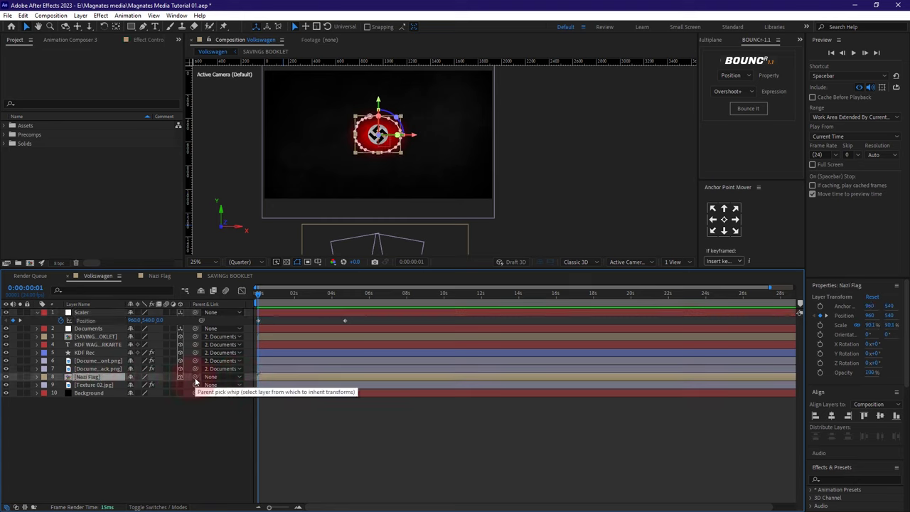
drag(195, 377, 87, 315)
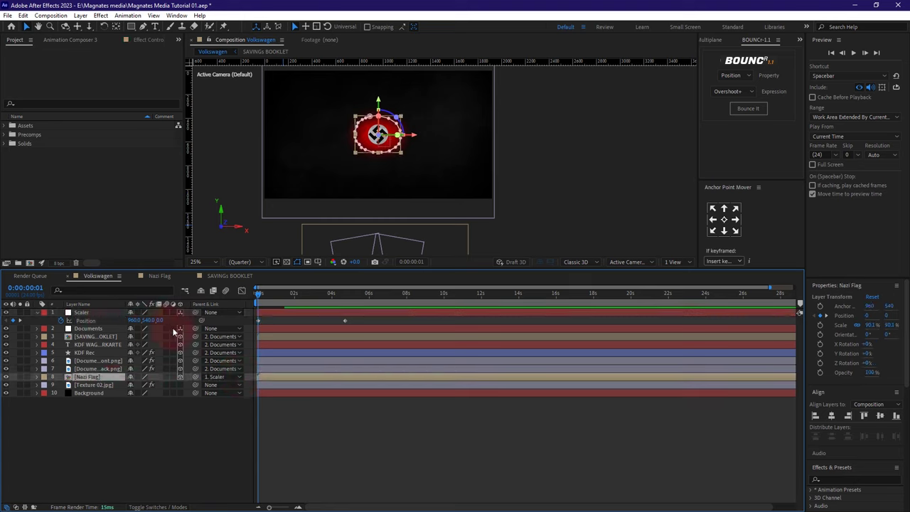
click(87, 330)
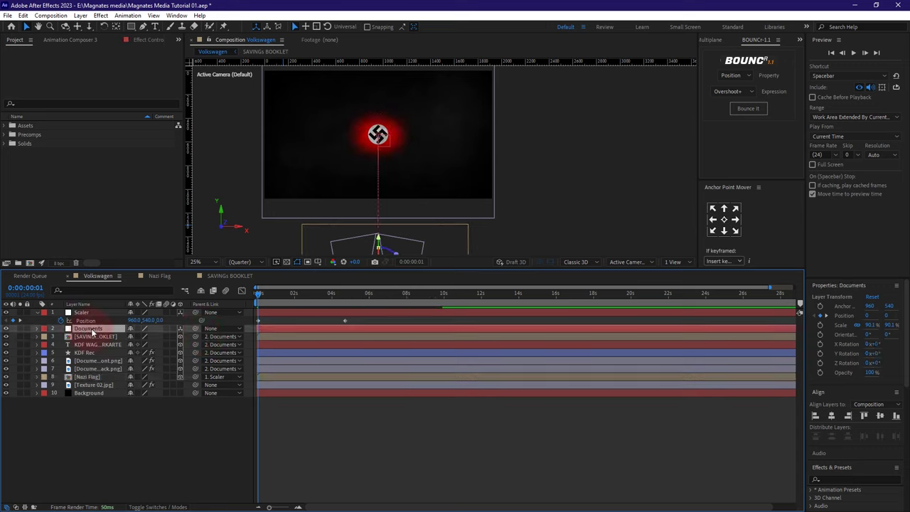
drag(195, 329, 88, 315)
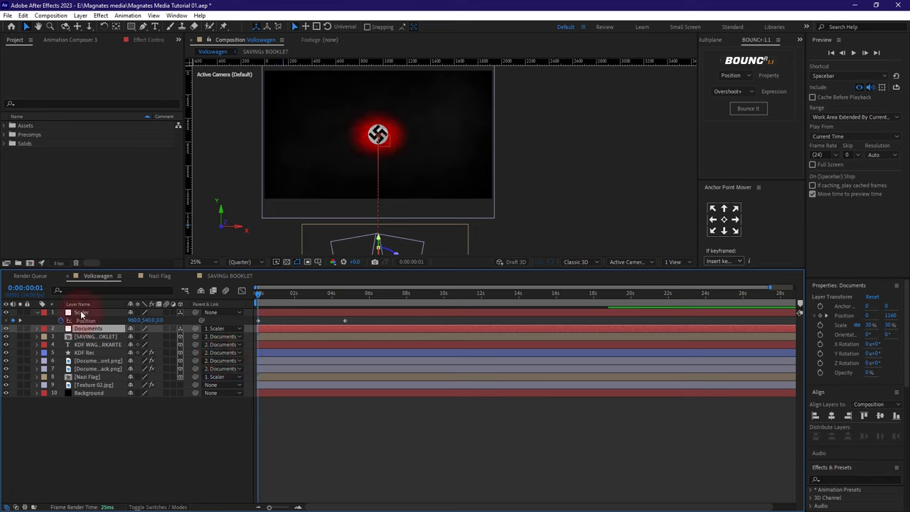
- Set the Scaler's Z position to 1700 at its first keyframe and apply Easy Ease to both position keyframes
drag(160, 320, 733, 296)
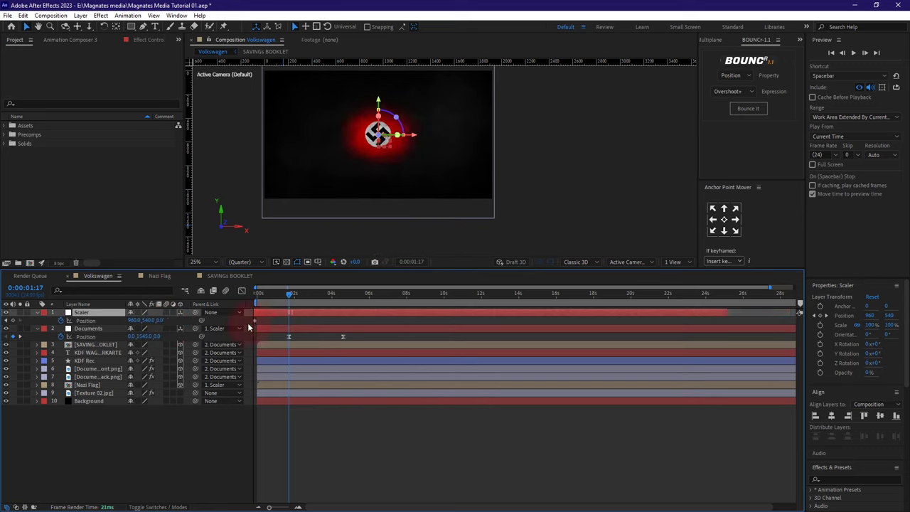
drag(377, 317, 244, 326)
right_click(344, 320)
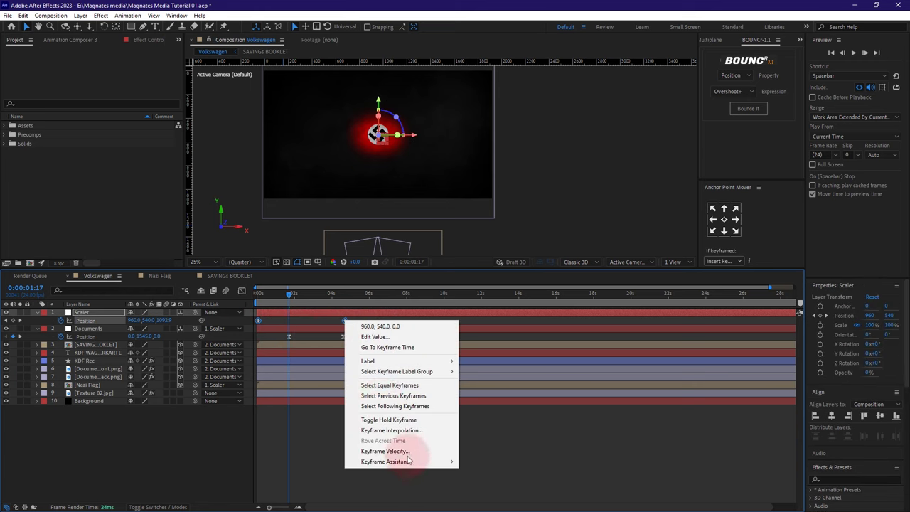
click(491, 343)
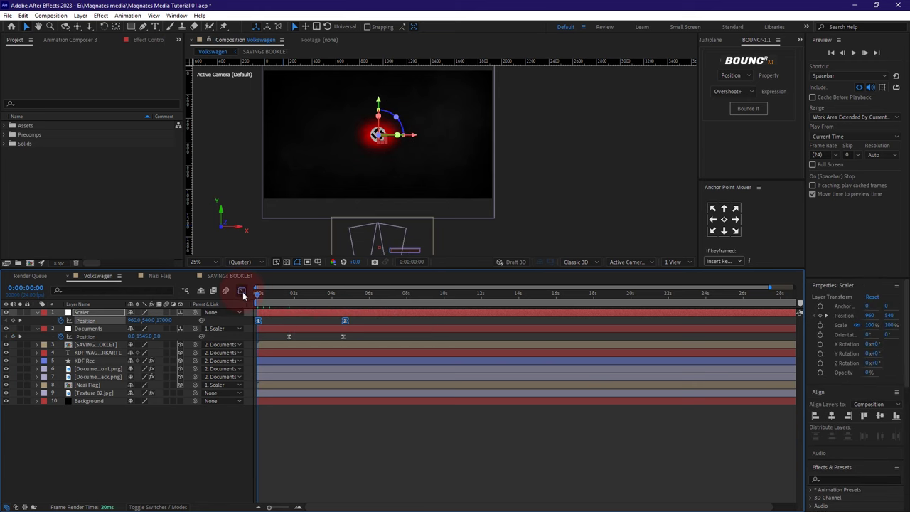
- Reshape the Scaler's position speed graph into a fast start with a long, slow finish, preview it and leave the graph editor
click(243, 292)
mouse_move(346, 462)
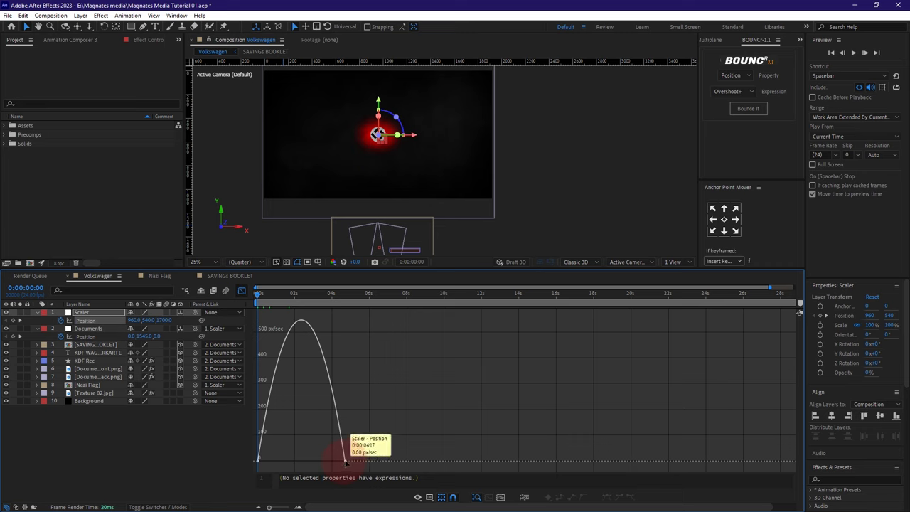
drag(346, 462, 307, 462)
key(space)
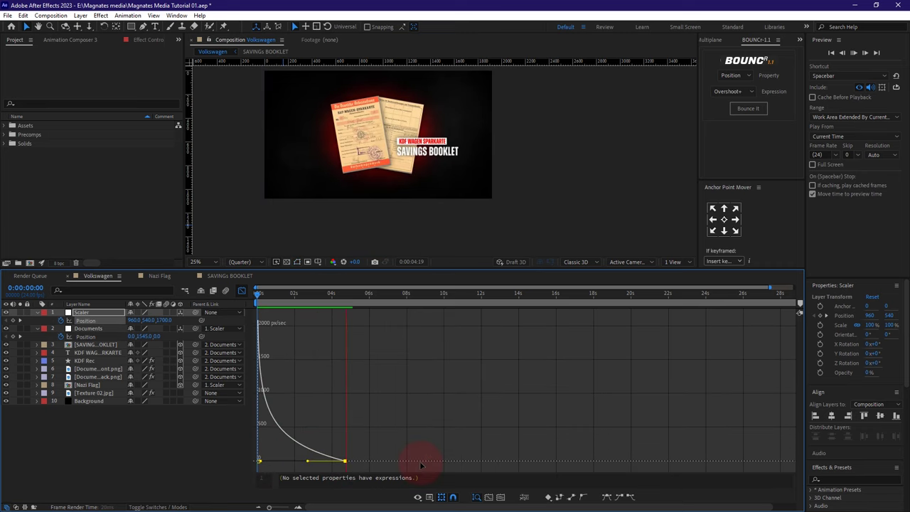
key(space)
click(344, 298)
click(91, 423)
key(u)
key(shift+F3)
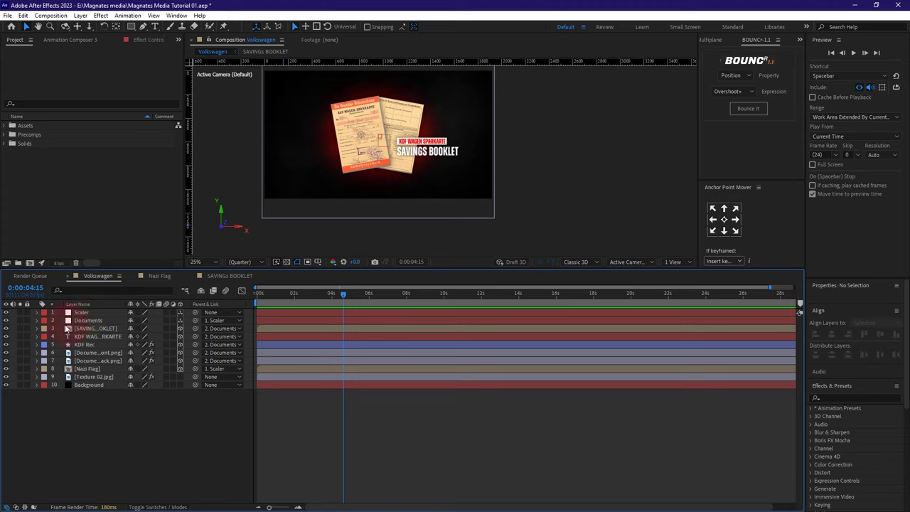
- Find the Scaler's last position keyframe and set the current time one frame past it, to 0:00:04:18
click(85, 314)
key(space)
key(space)
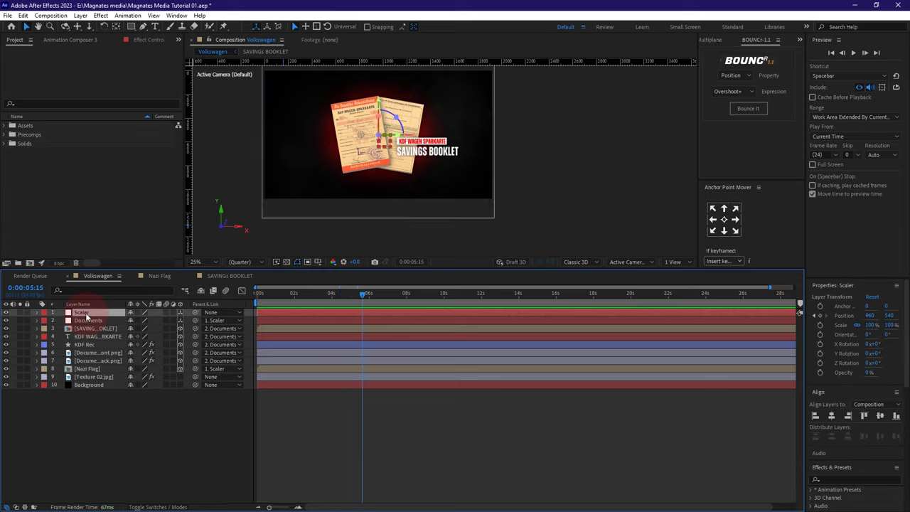
key(p)
drag(352, 295, 346, 295)
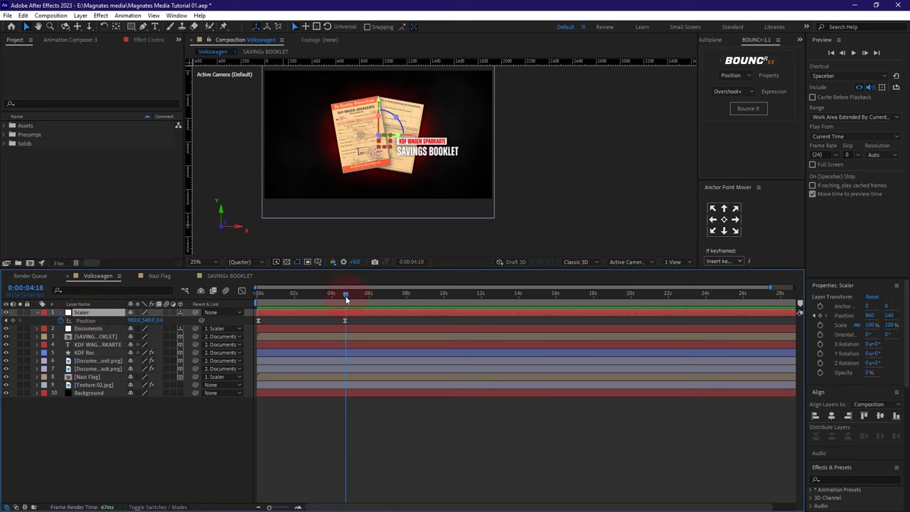
click(5, 321)
click(25, 287)
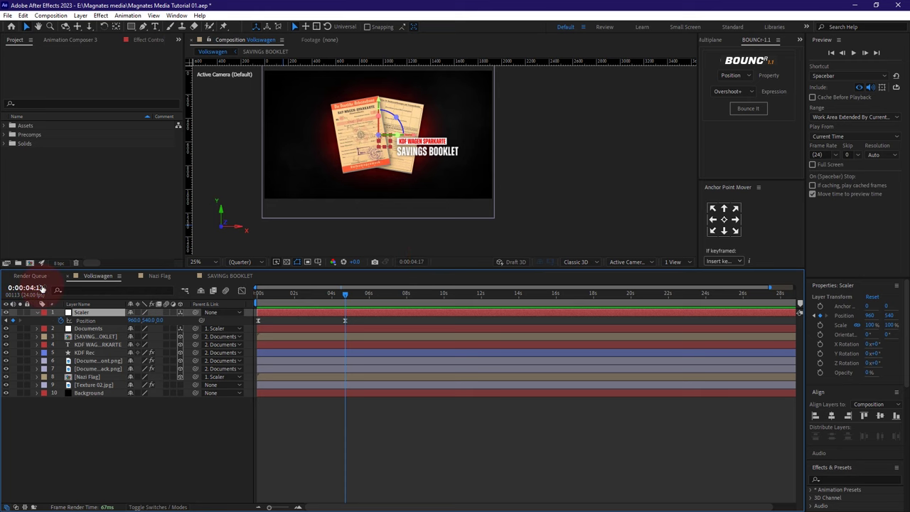
click(44, 288)
key(BackSpace)
text(8)
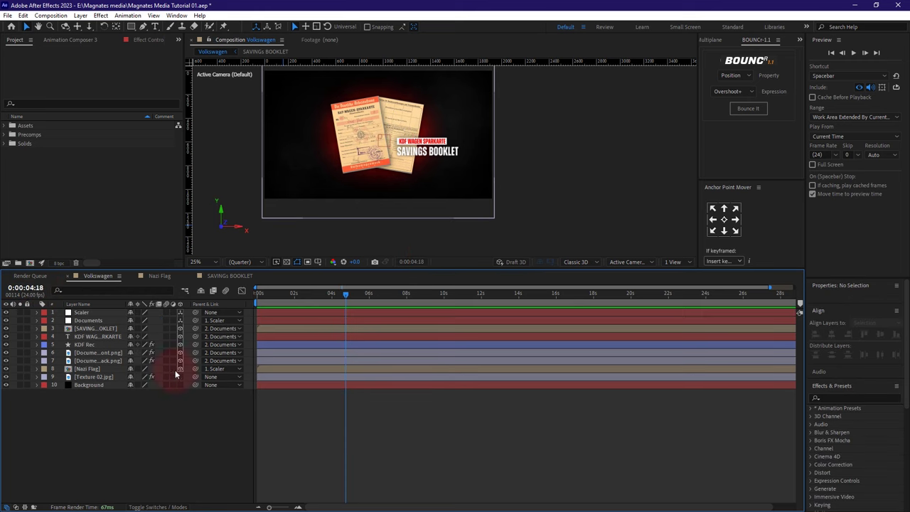
- Trim the ends of all layers from Scaler through Nazi Flag to 0:00:04:18
click(87, 369)
shift+click(91, 315)
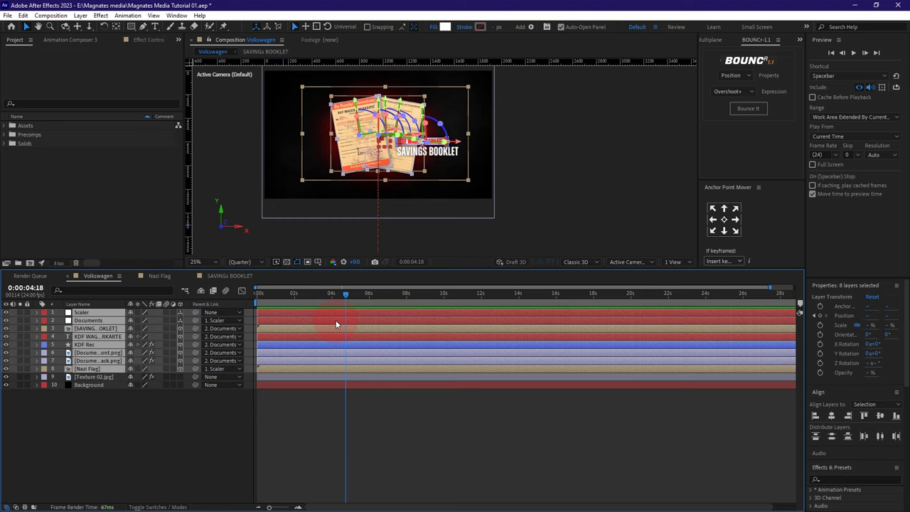
key(alt+bracketright)
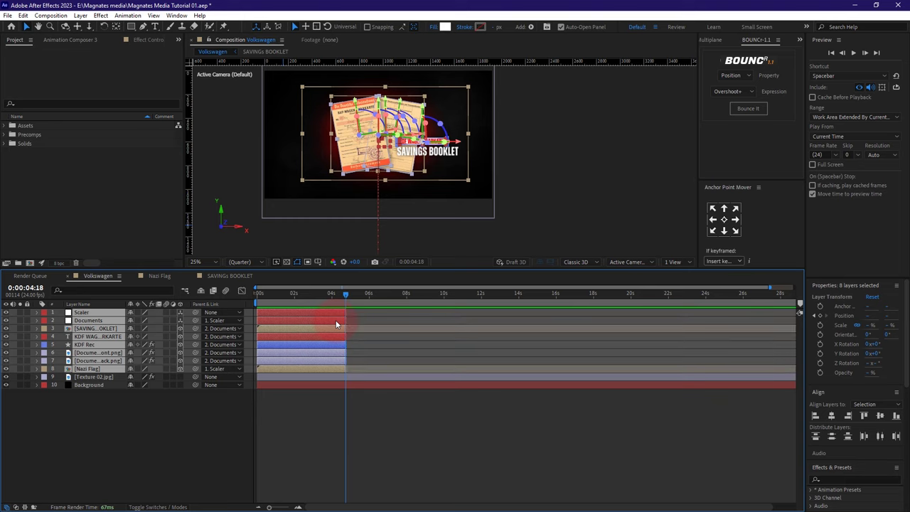
click(129, 433)
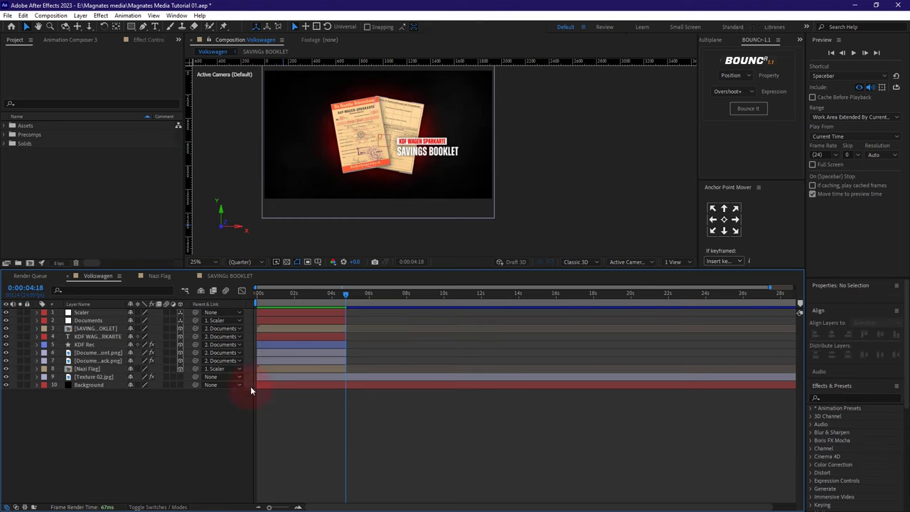
- Pre-compose the trimmed layers as Scene I, with the duration adjusted to the time span of the selected layers
right_click(317, 312)
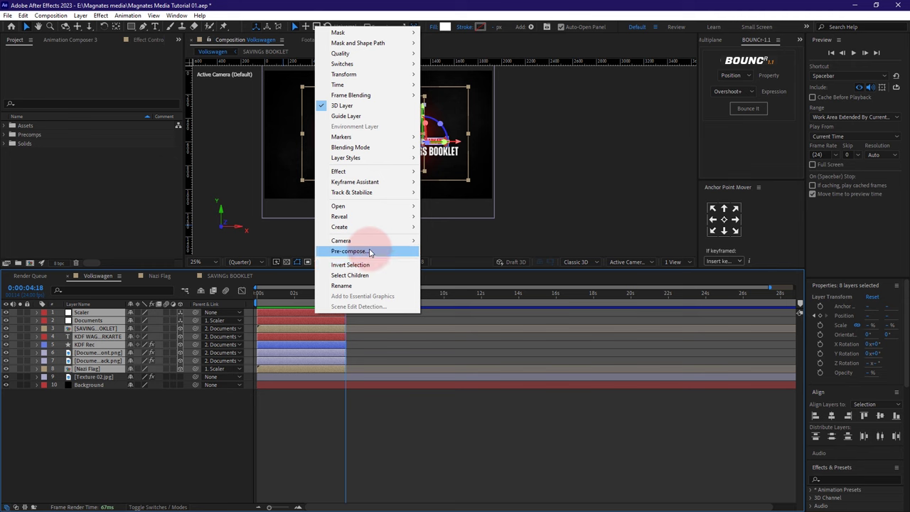
click(369, 249)
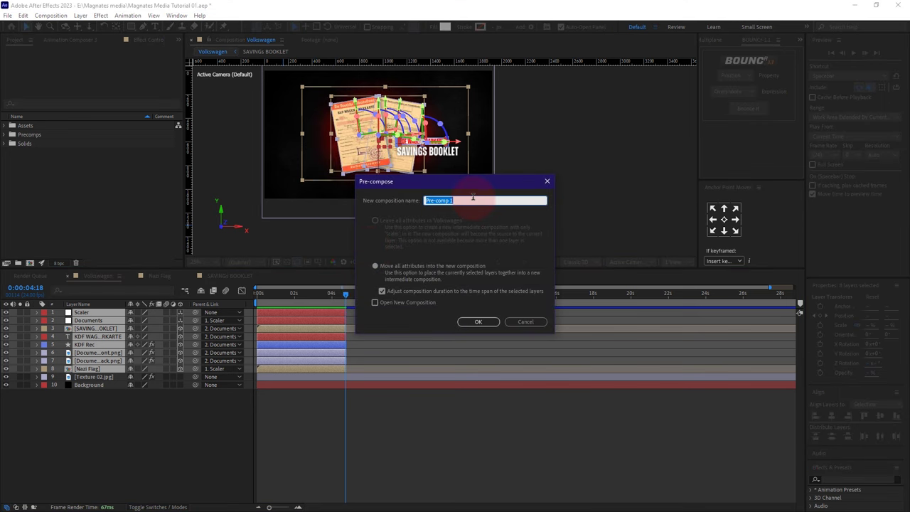
text(Scene 1)
click(478, 322)
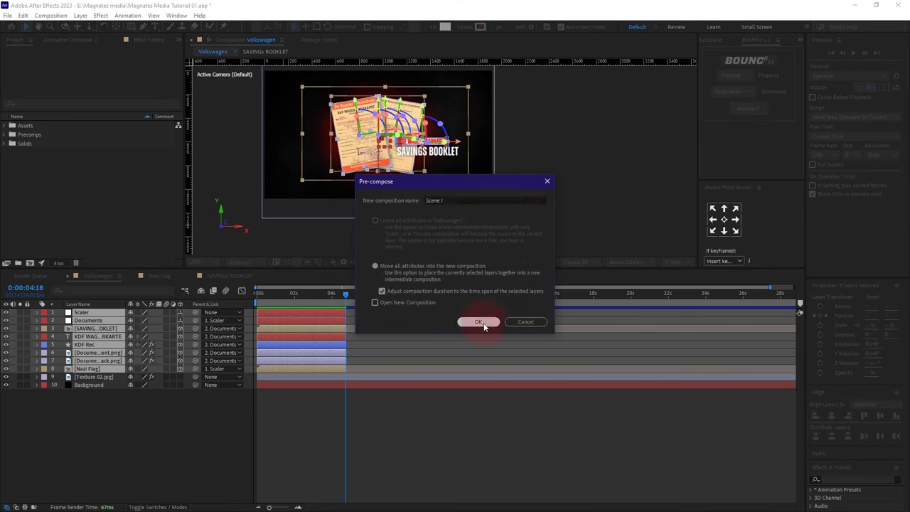
key(Caps_Lock)
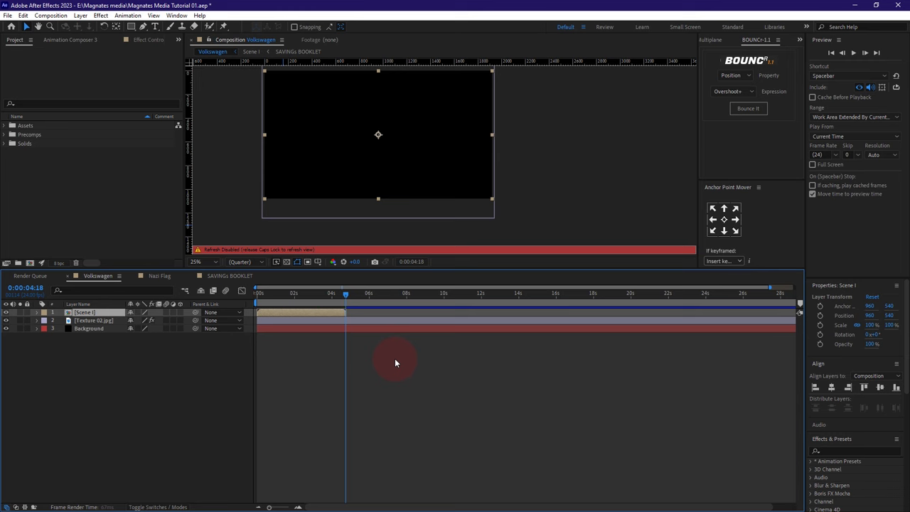
key(Caps_Lock)
- Enable motion blur on the document, title and flag layers inside Scene I, and scrub the Volkswagen composition to 0:00:04:18
drag(339, 295, 307, 294)
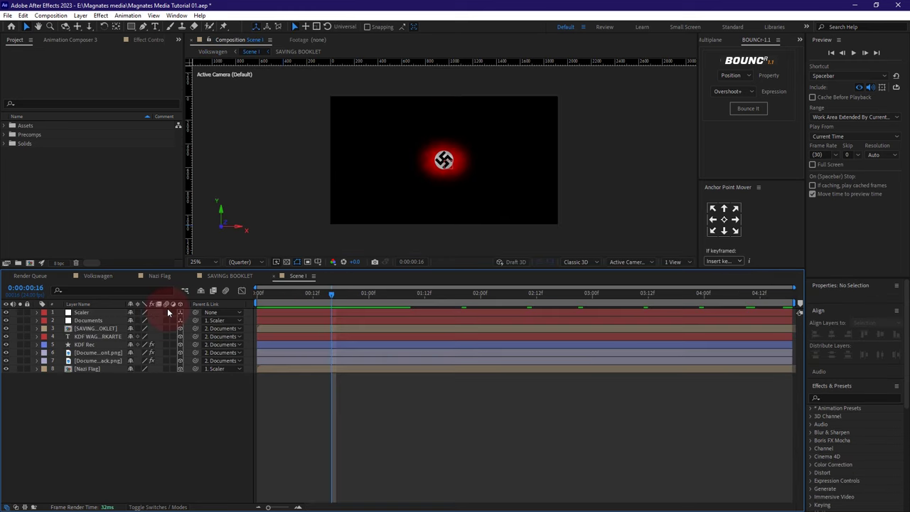
drag(169, 329, 168, 377)
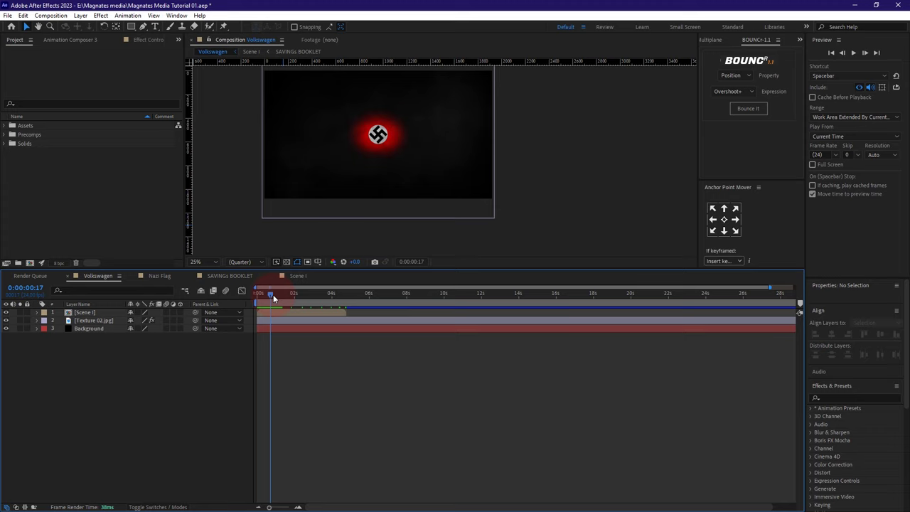
drag(273, 294, 346, 297)
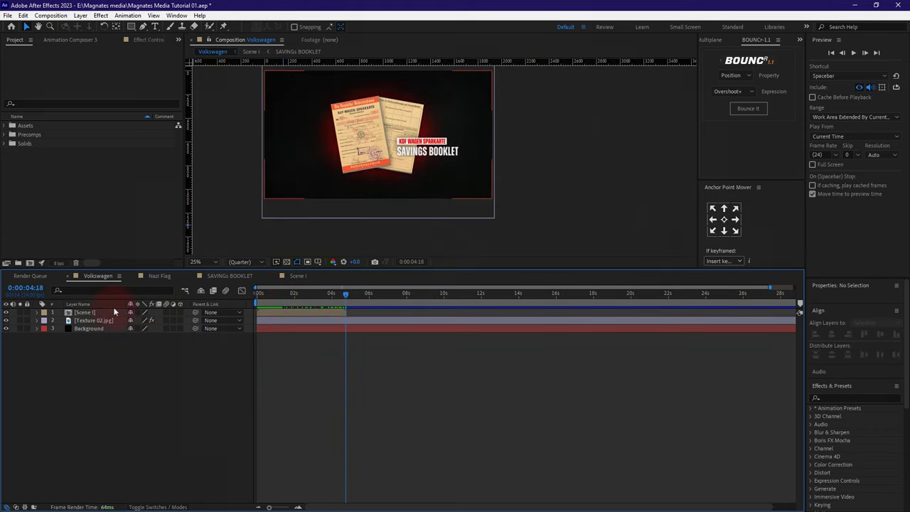